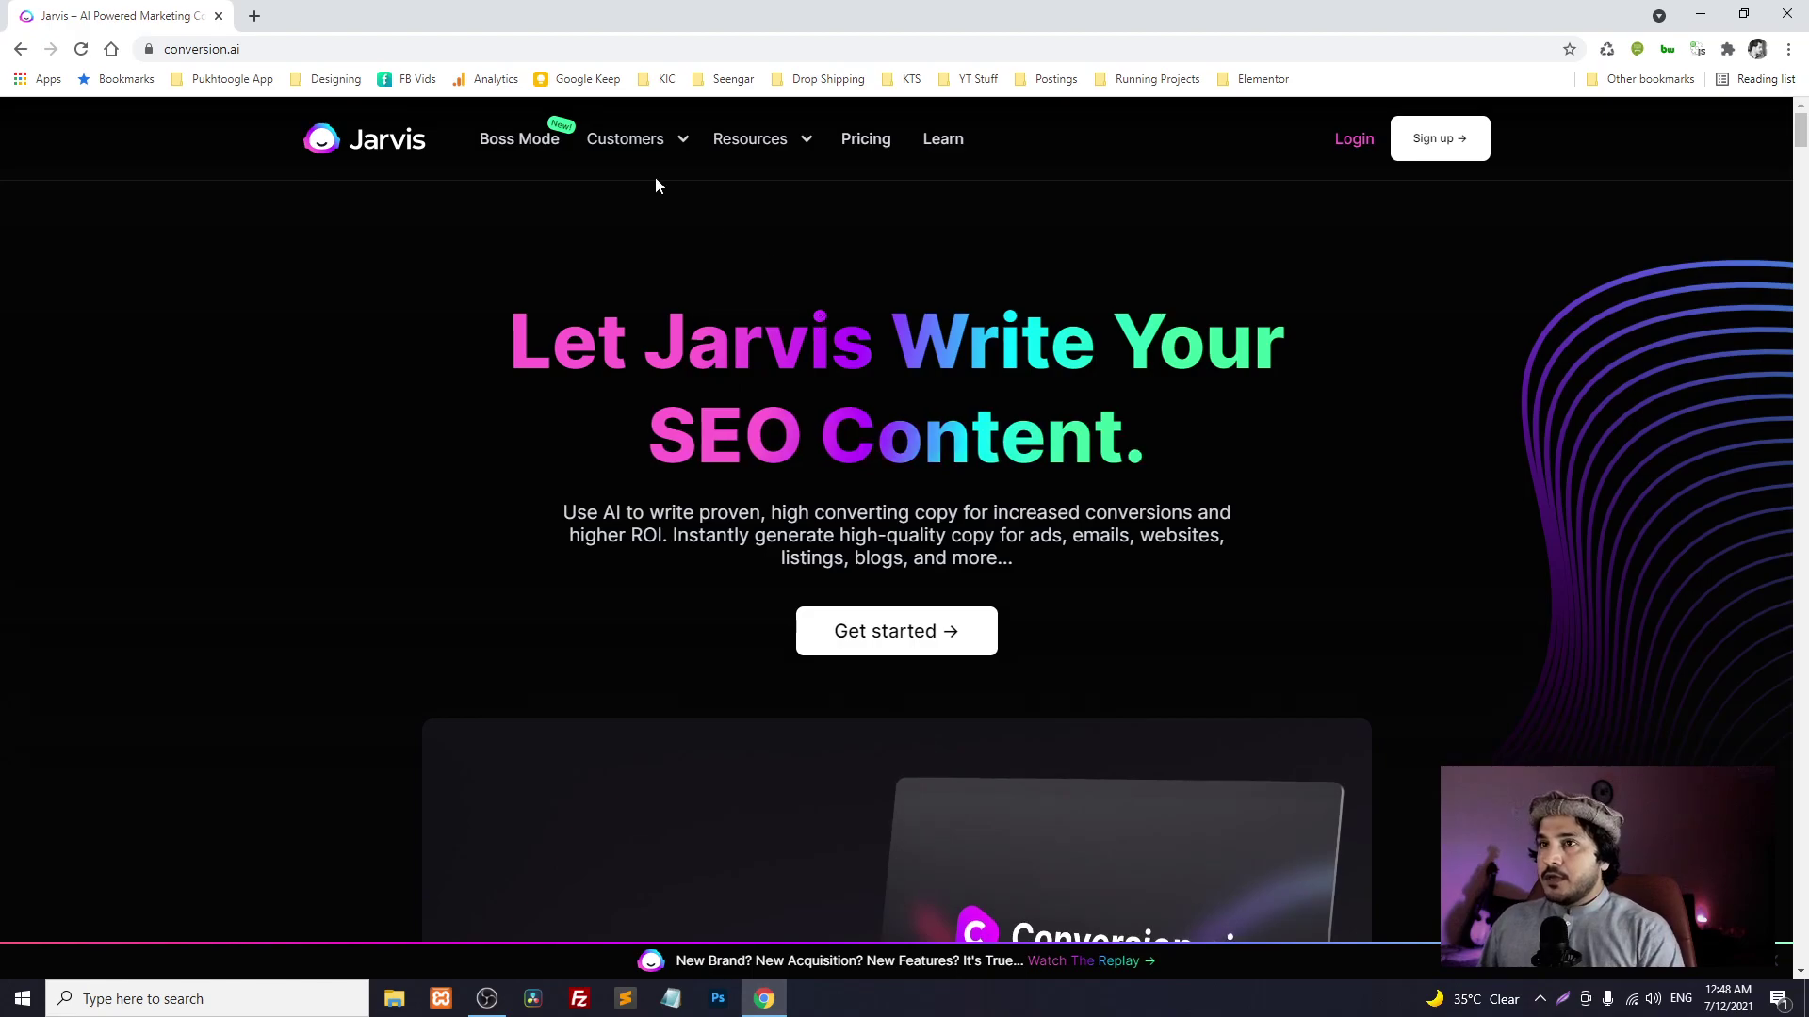
- Open the Jarvis pricing page and examine the Starter, Pro and Pro + Boss Mode plans, including their word limits and added features
{"action": "left_click", "coordinate": [857, 143]}
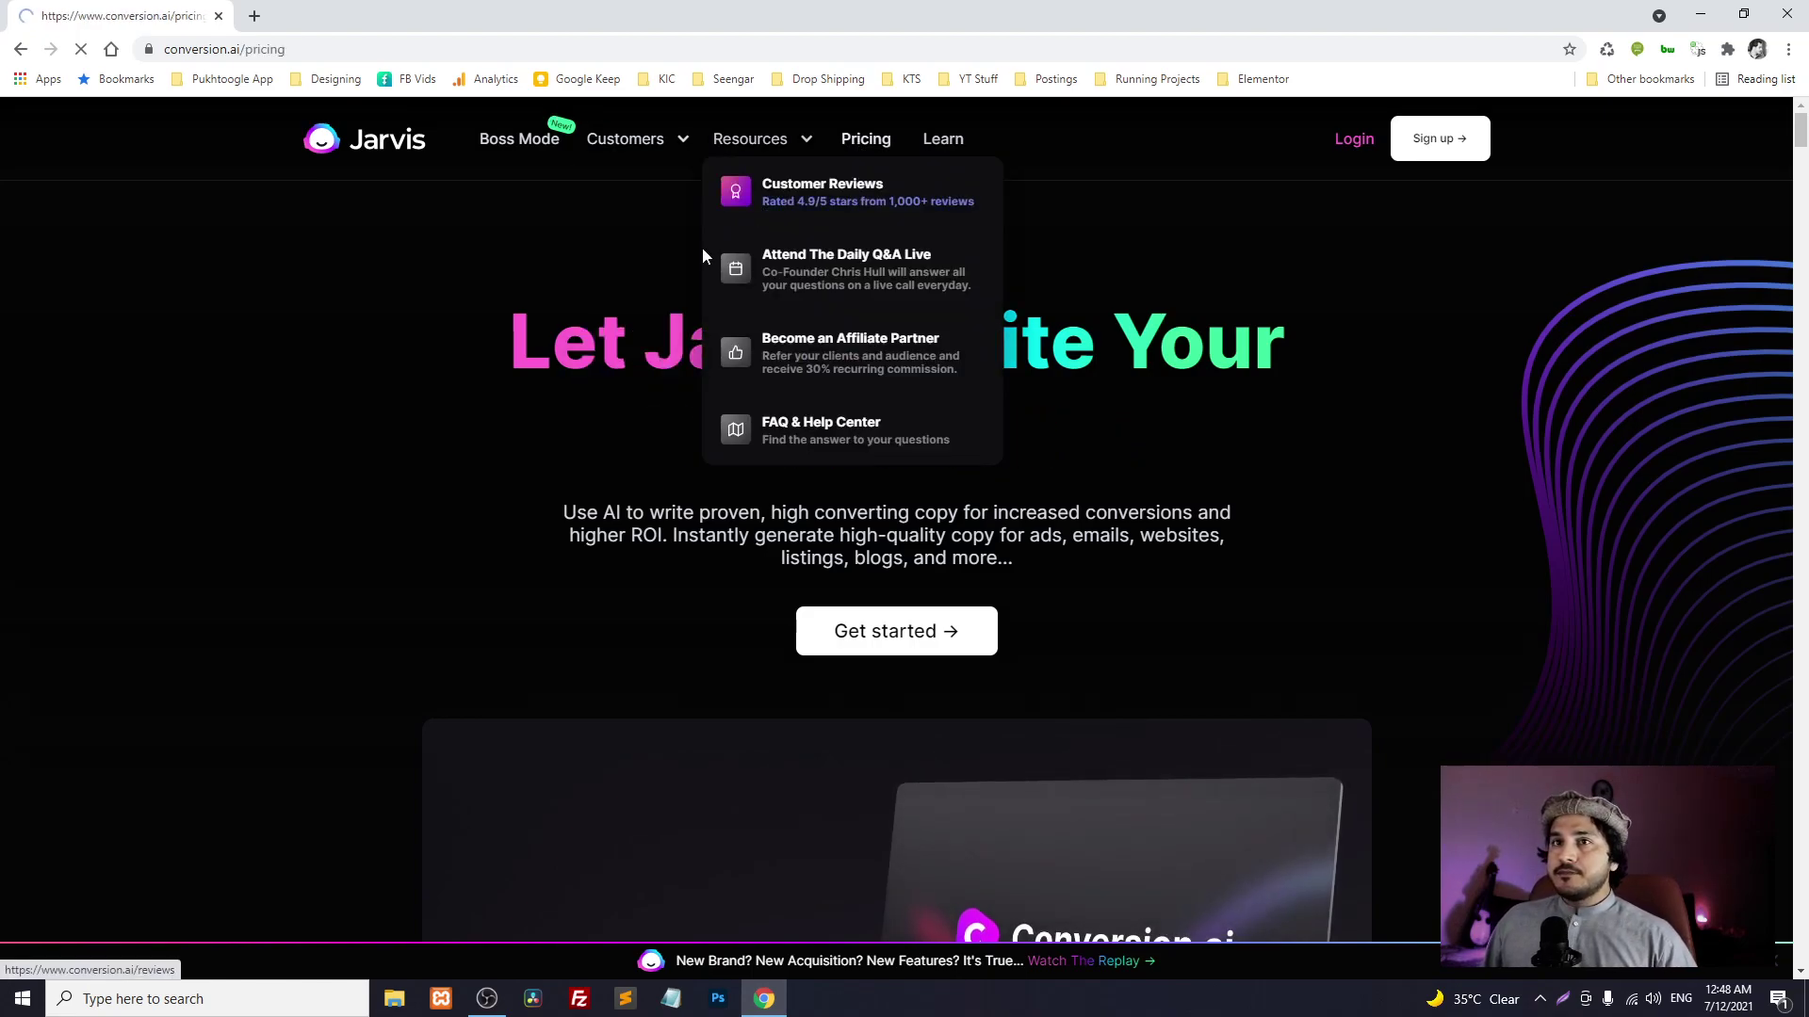
{"action": "scroll", "coordinate": [269, 414], "scroll_direction": "down", "scroll_amount": 4}
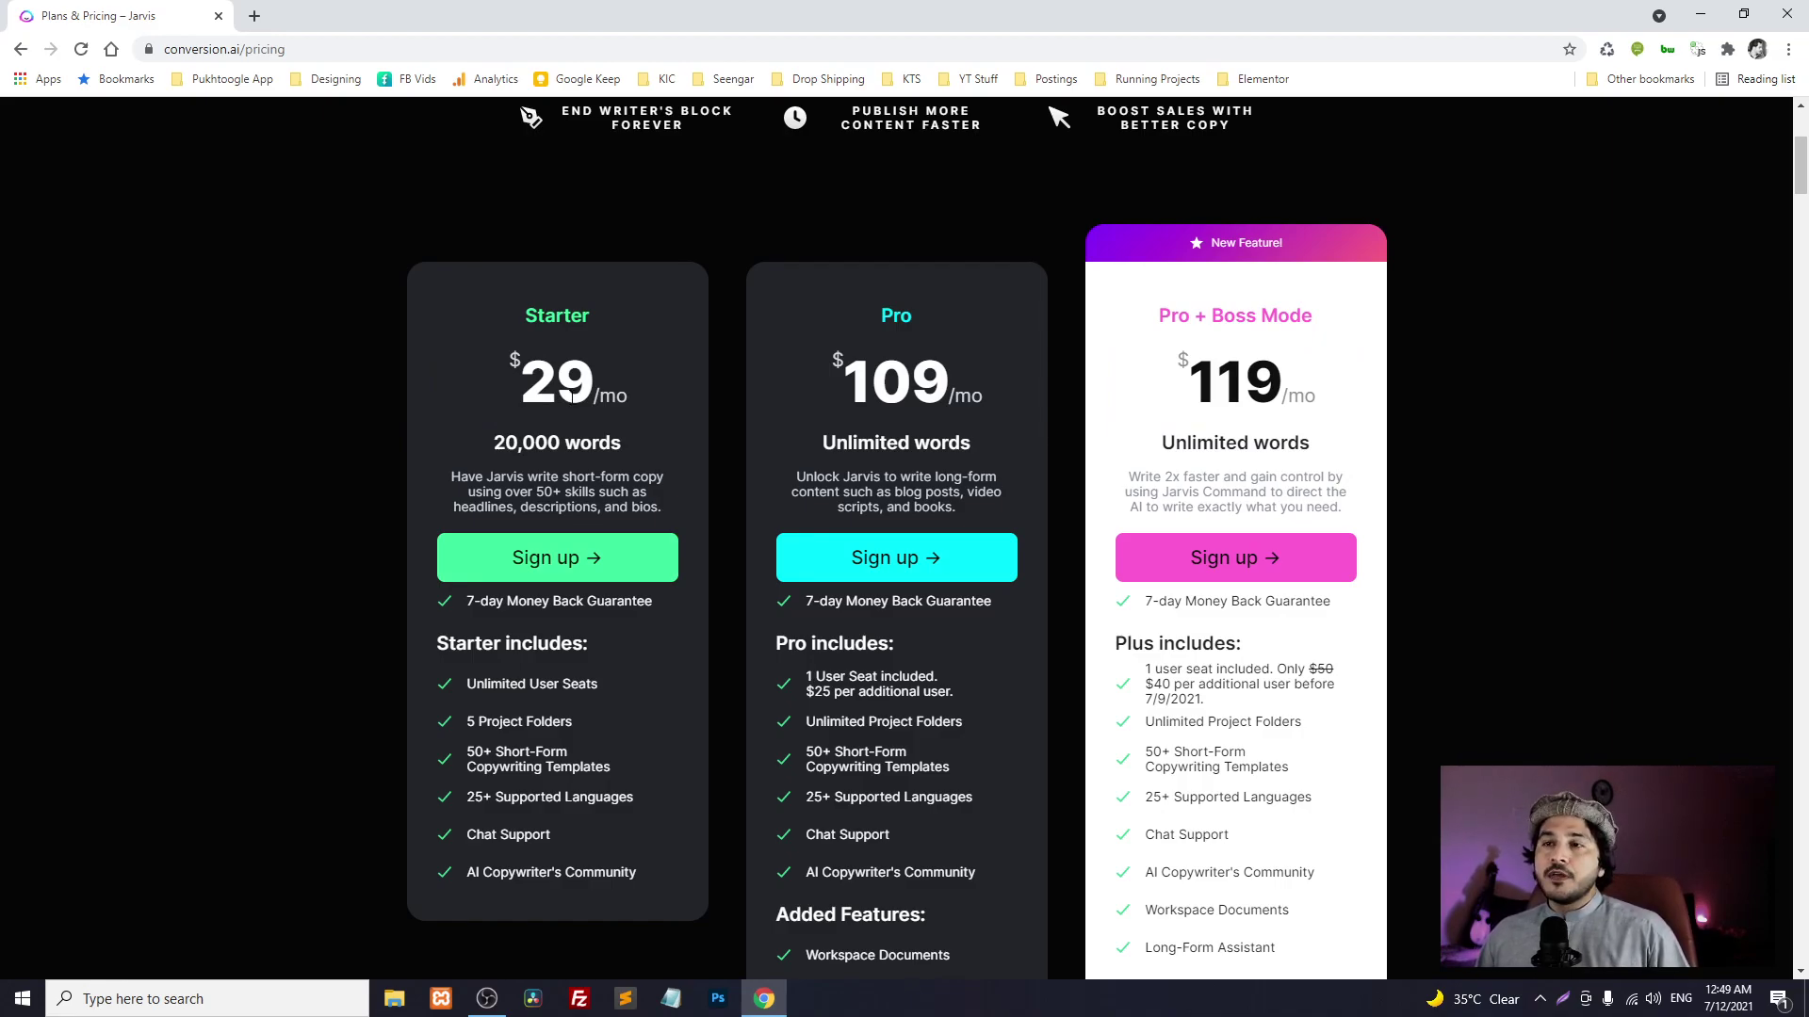
{"action": "mouse_move", "coordinate": [533, 435]}
{"action": "left_click_drag", "start_coordinate": [498, 449], "coordinate": [615, 452]}
{"action": "left_click", "coordinate": [608, 458]}
{"action": "scroll", "coordinate": [609, 458], "scroll_direction": "down", "scroll_amount": 1}
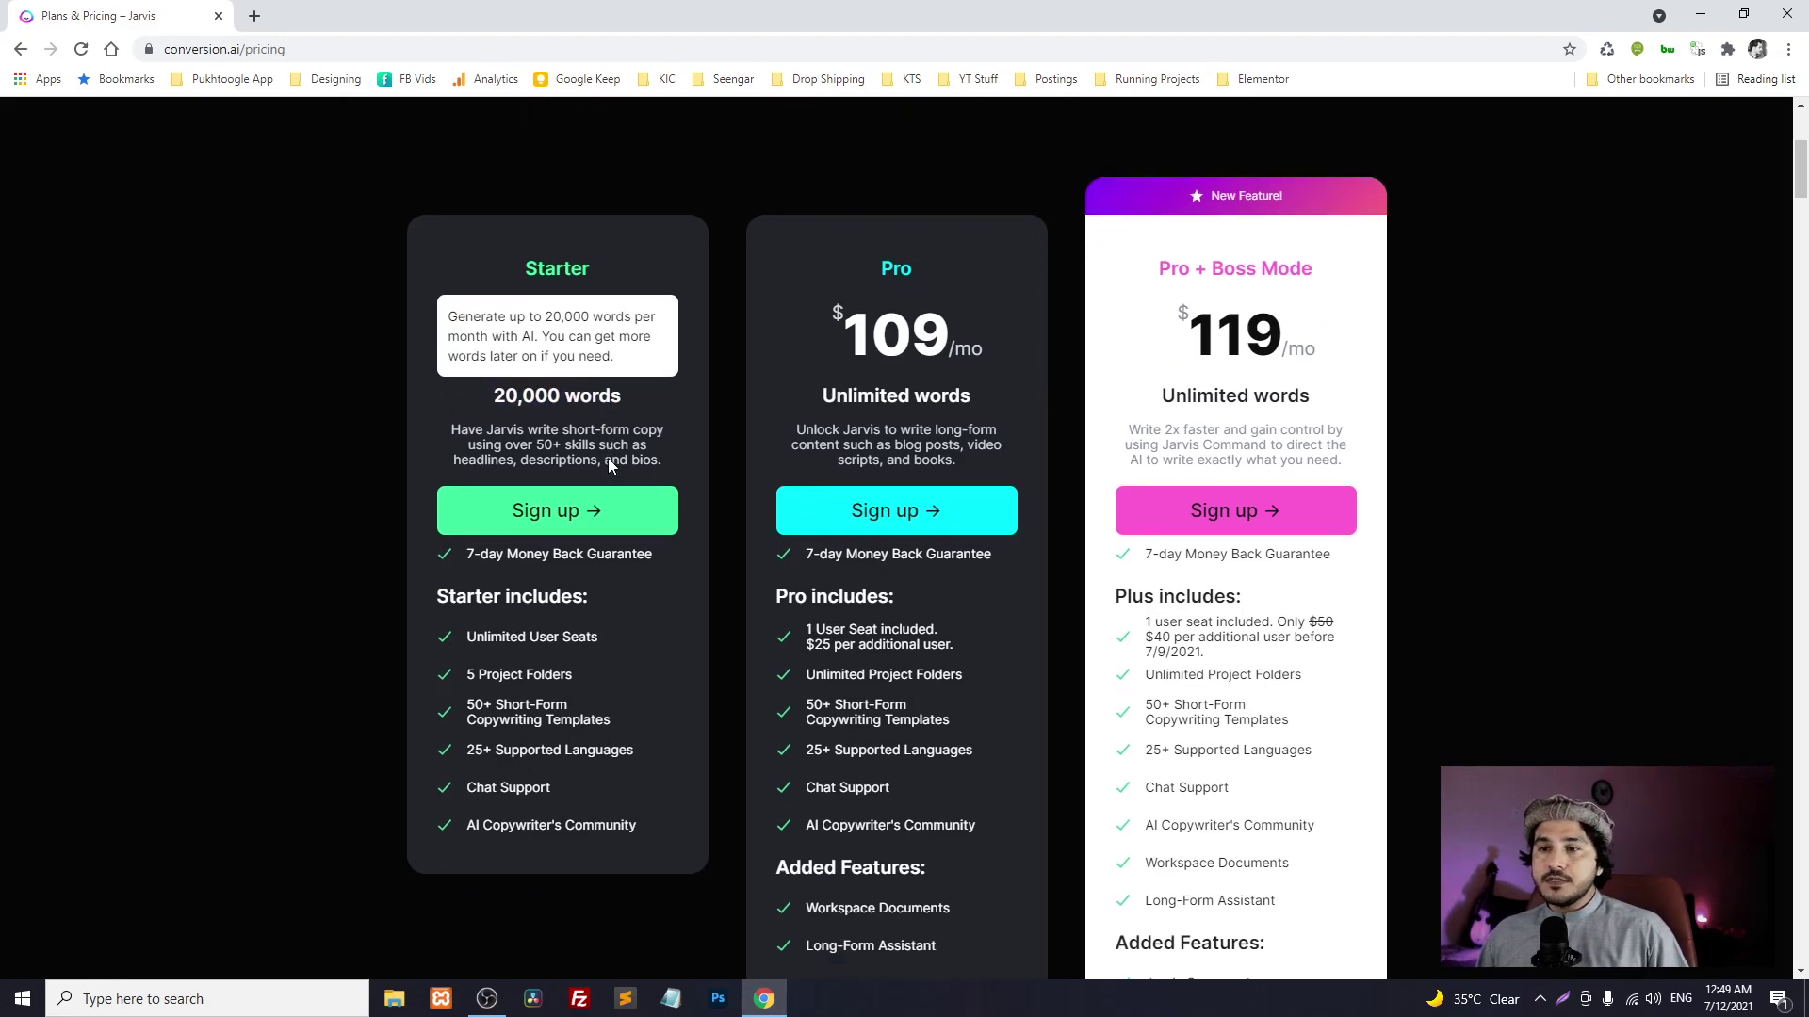
{"action": "mouse_move", "coordinate": [872, 638]}
{"action": "mouse_move", "coordinate": [879, 317]}
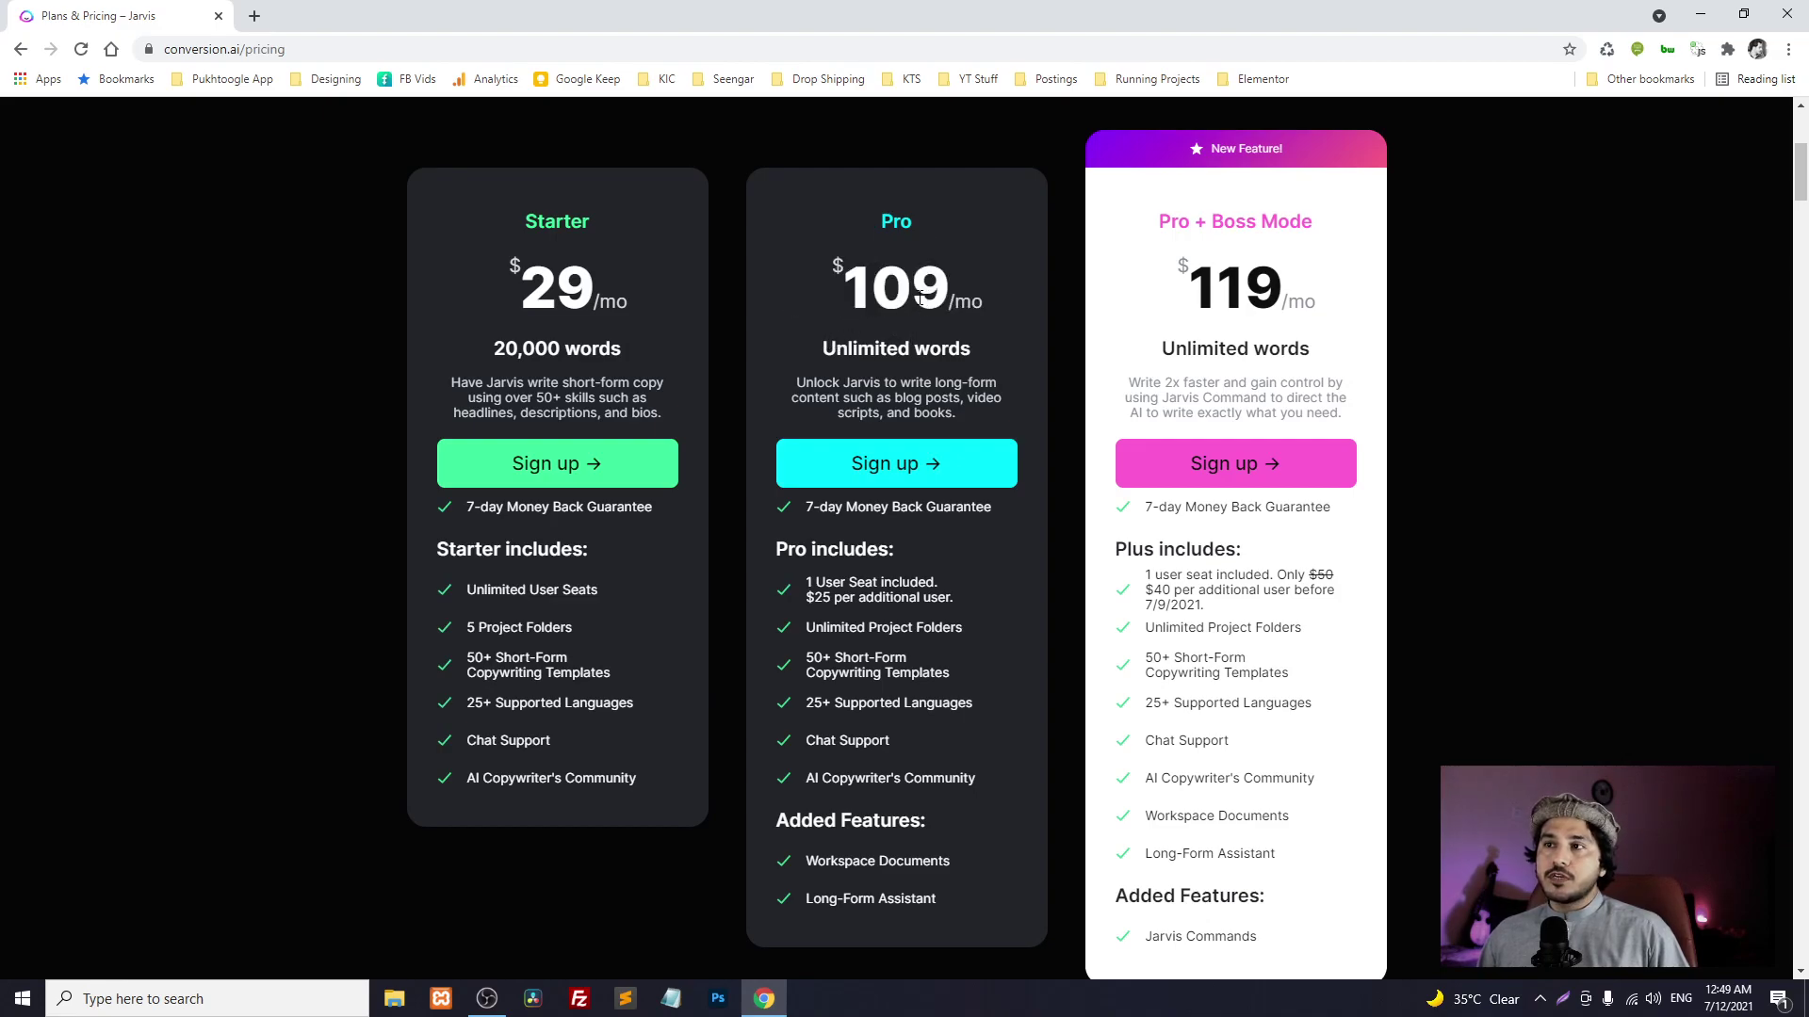
{"action": "mouse_move", "coordinate": [820, 907]}
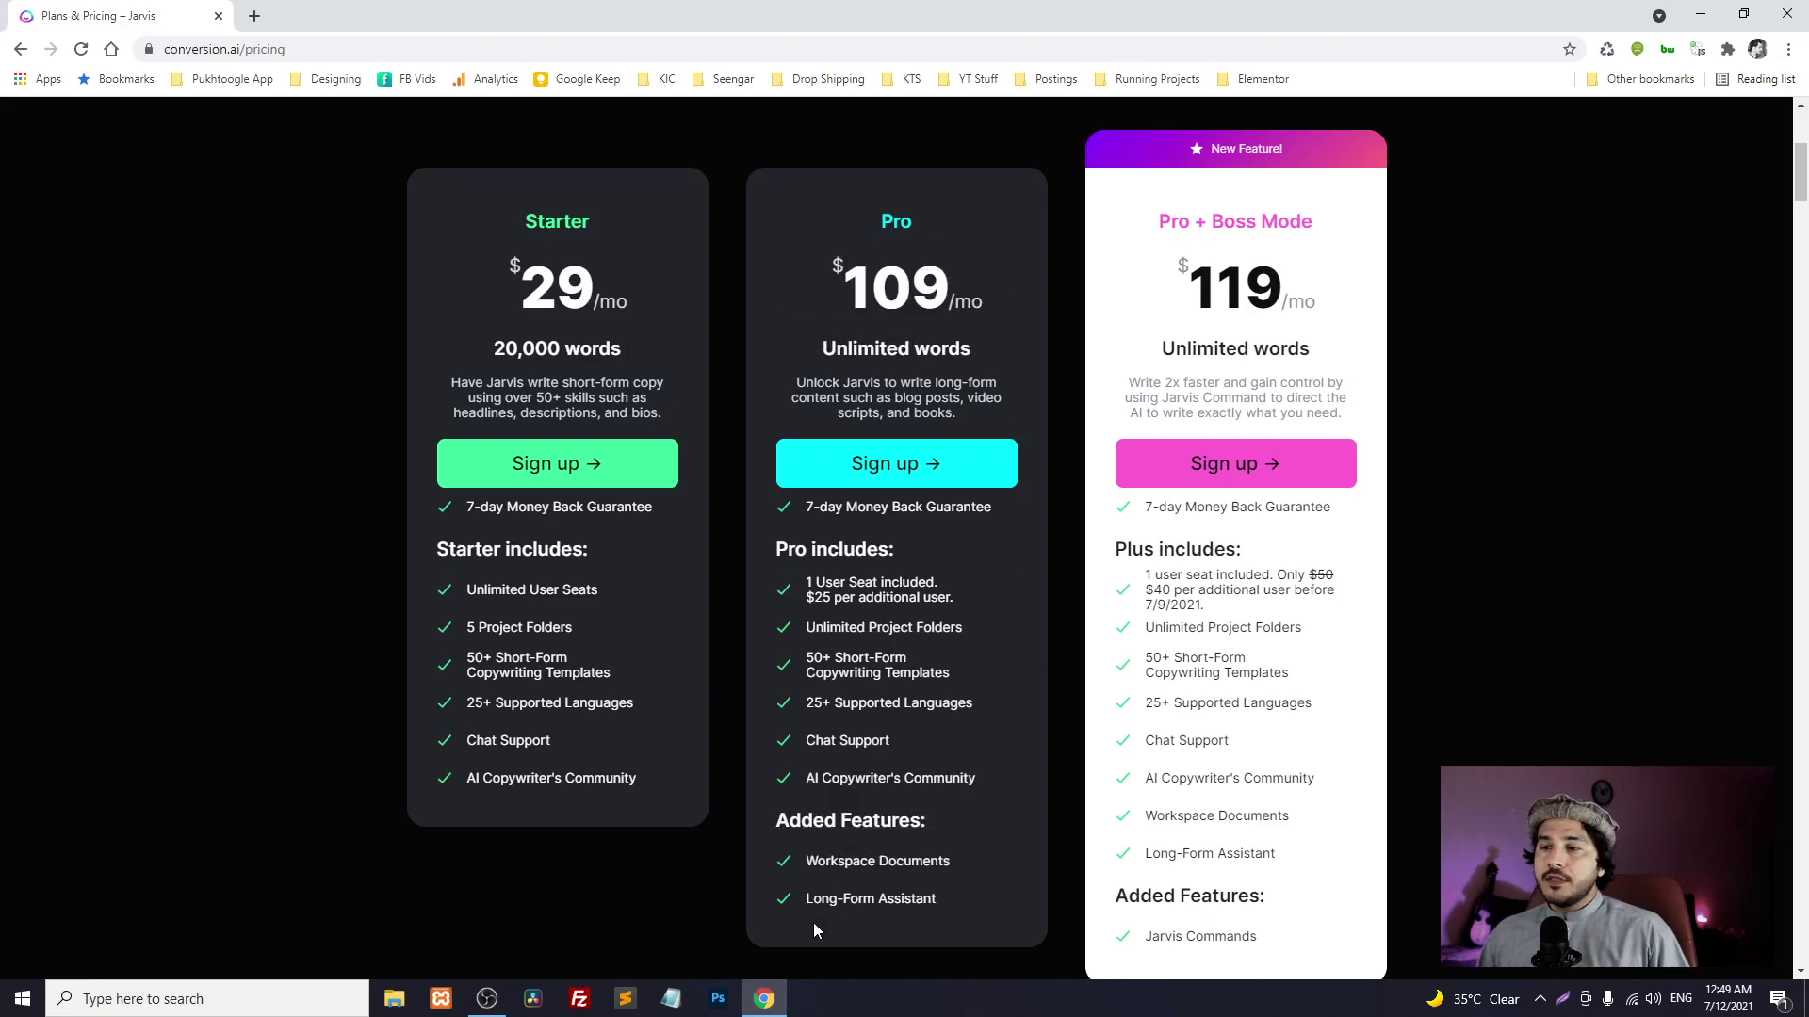
{"action": "left_click_drag", "start_coordinate": [805, 900], "coordinate": [939, 900]}
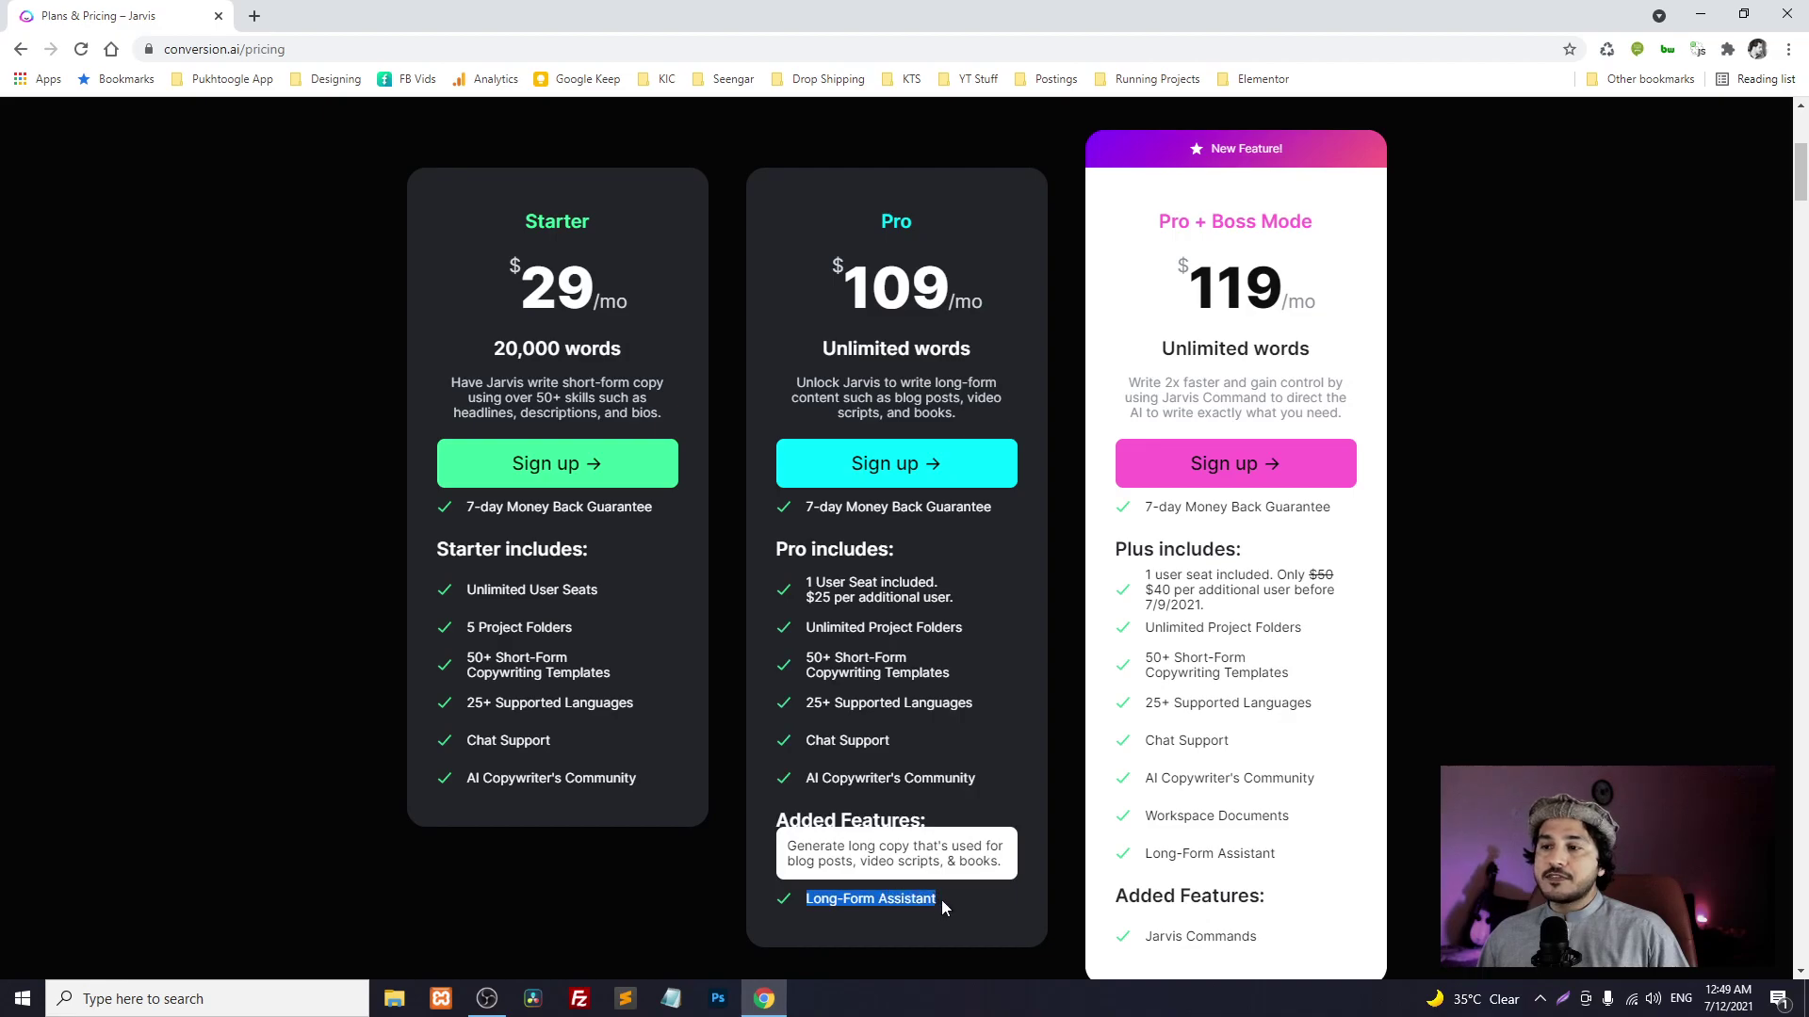
{"action": "left_click", "coordinate": [951, 901]}
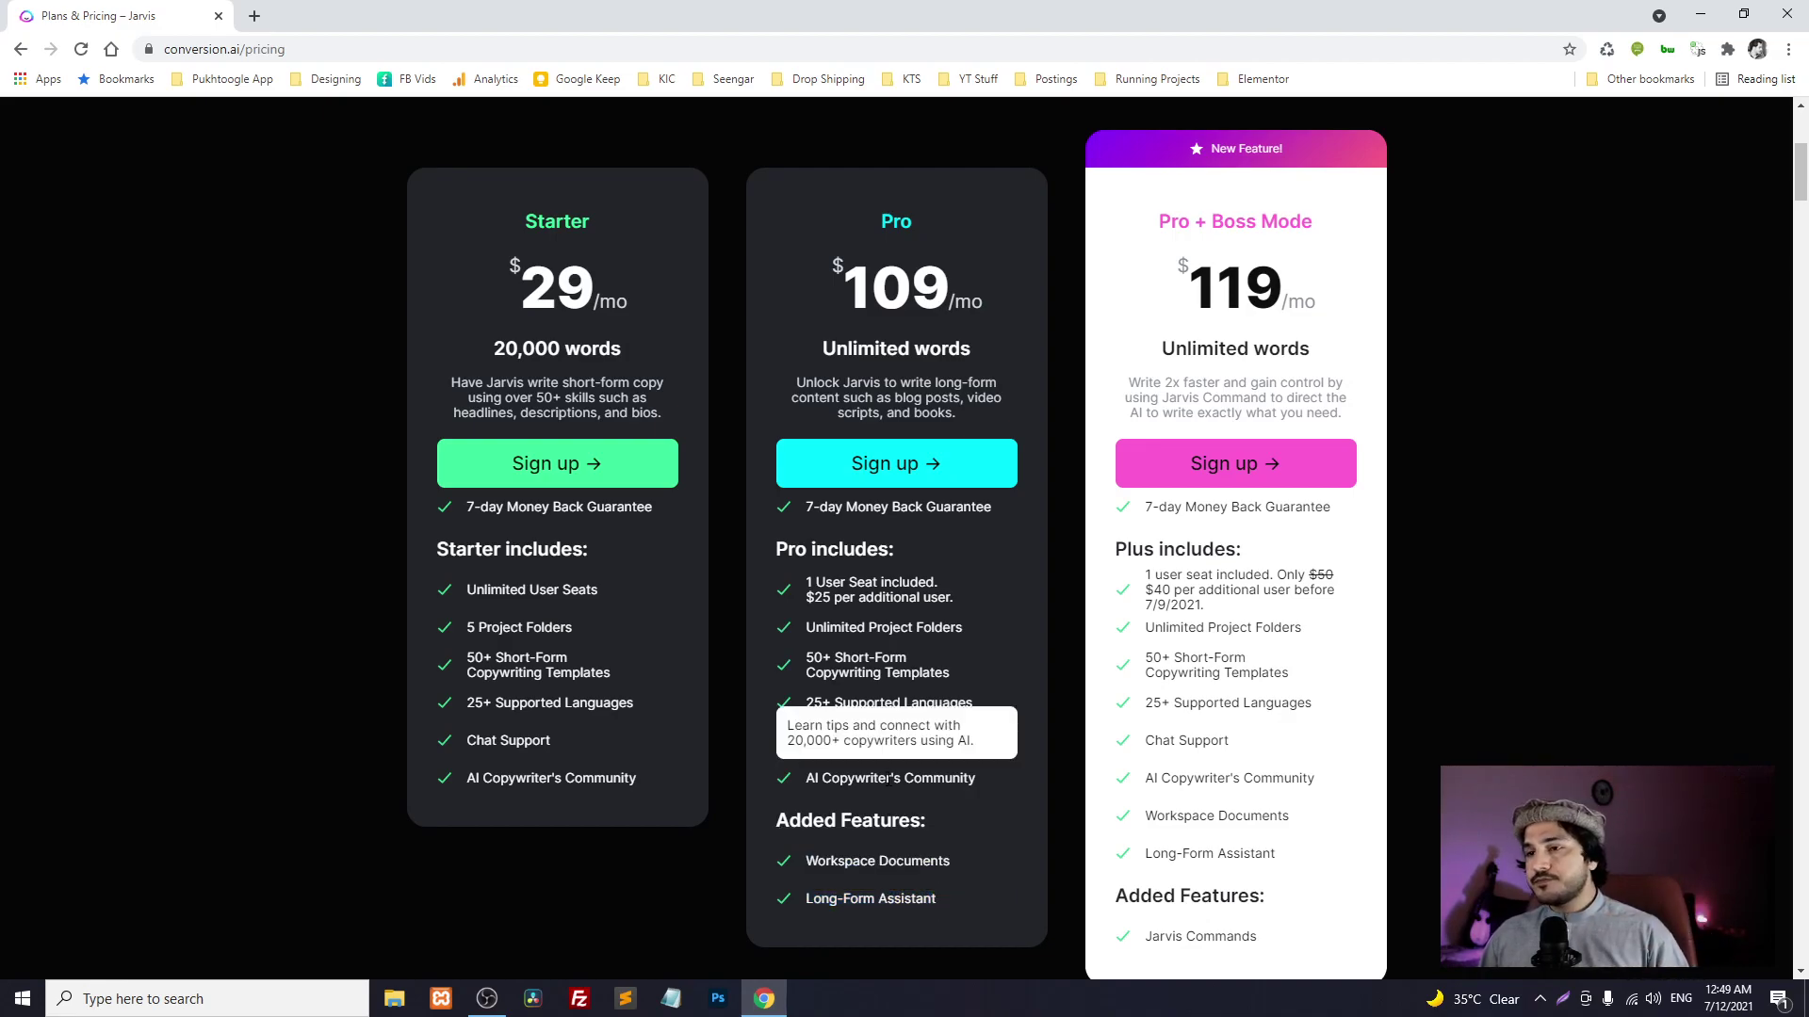
- Log in to the Jarvis account and browse the template library, including the SEO category
{"action": "scroll", "coordinate": [1283, 407], "scroll_direction": "up", "scroll_amount": 5}
{"action": "left_click", "coordinate": [1354, 138]}
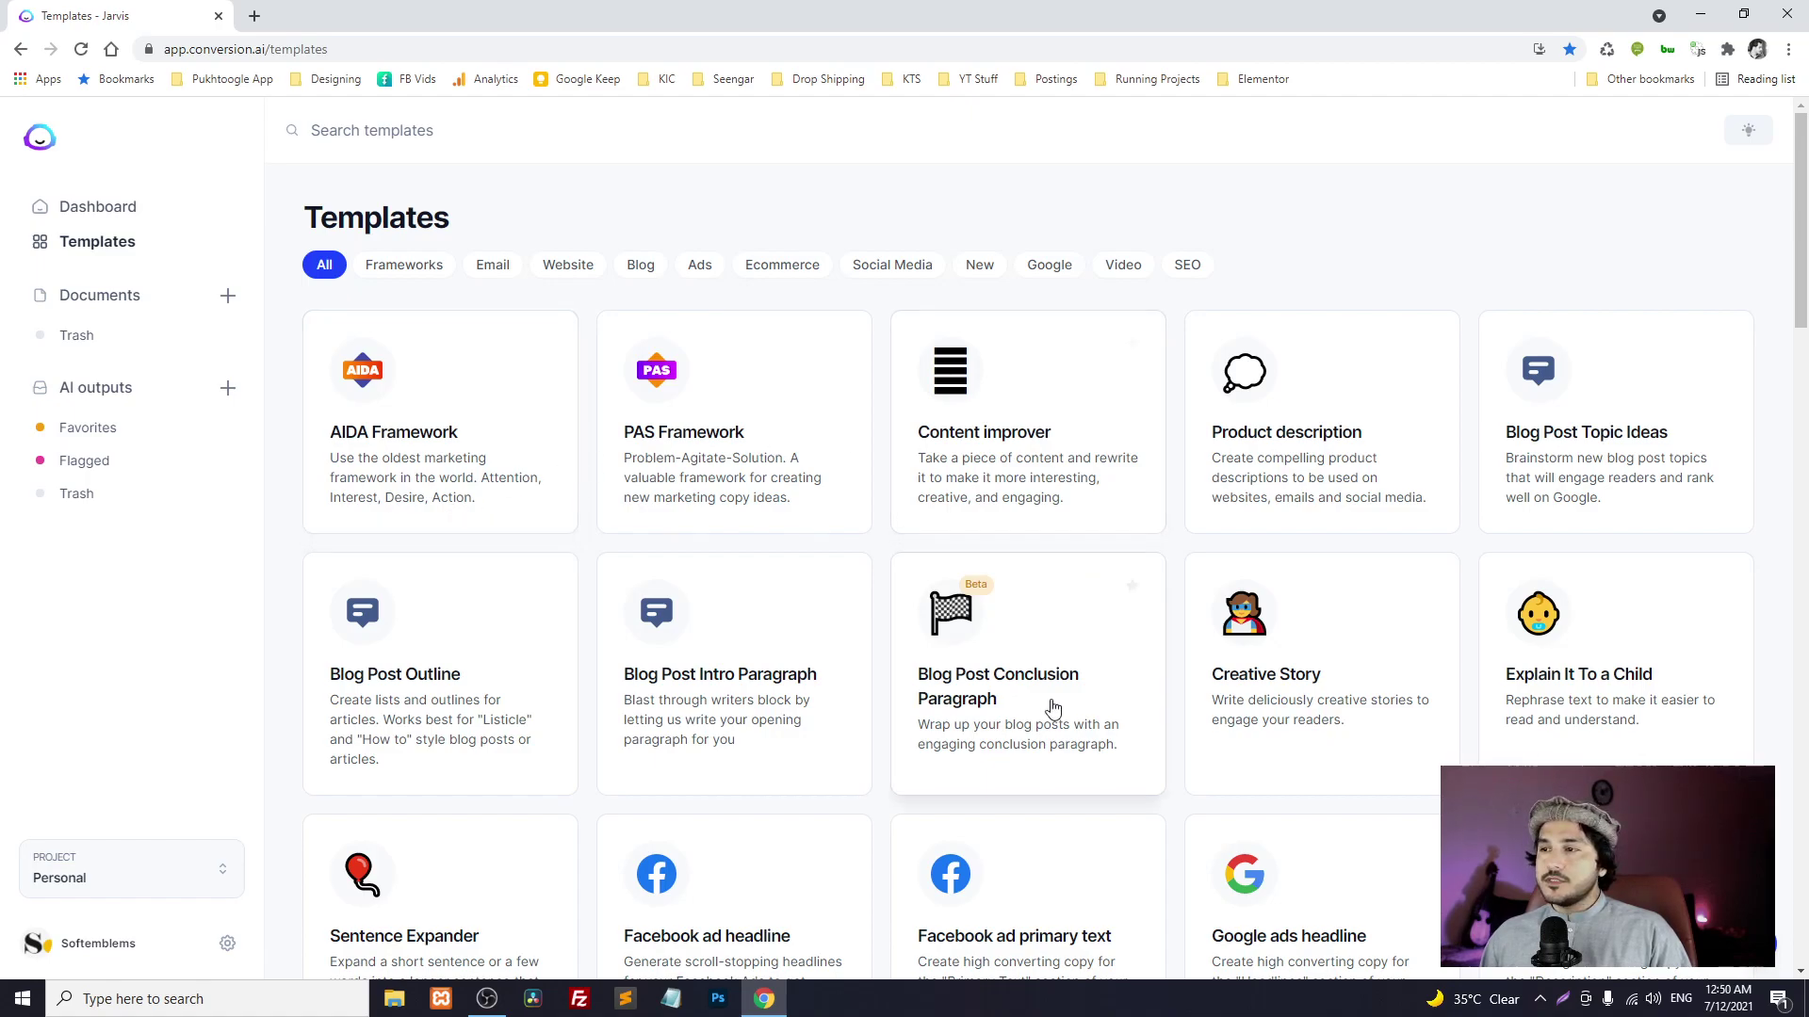
{"action": "scroll", "coordinate": [1001, 540], "scroll_direction": "down", "scroll_amount": 20}
{"action": "scroll", "coordinate": [1011, 546], "scroll_direction": "down", "scroll_amount": 4}
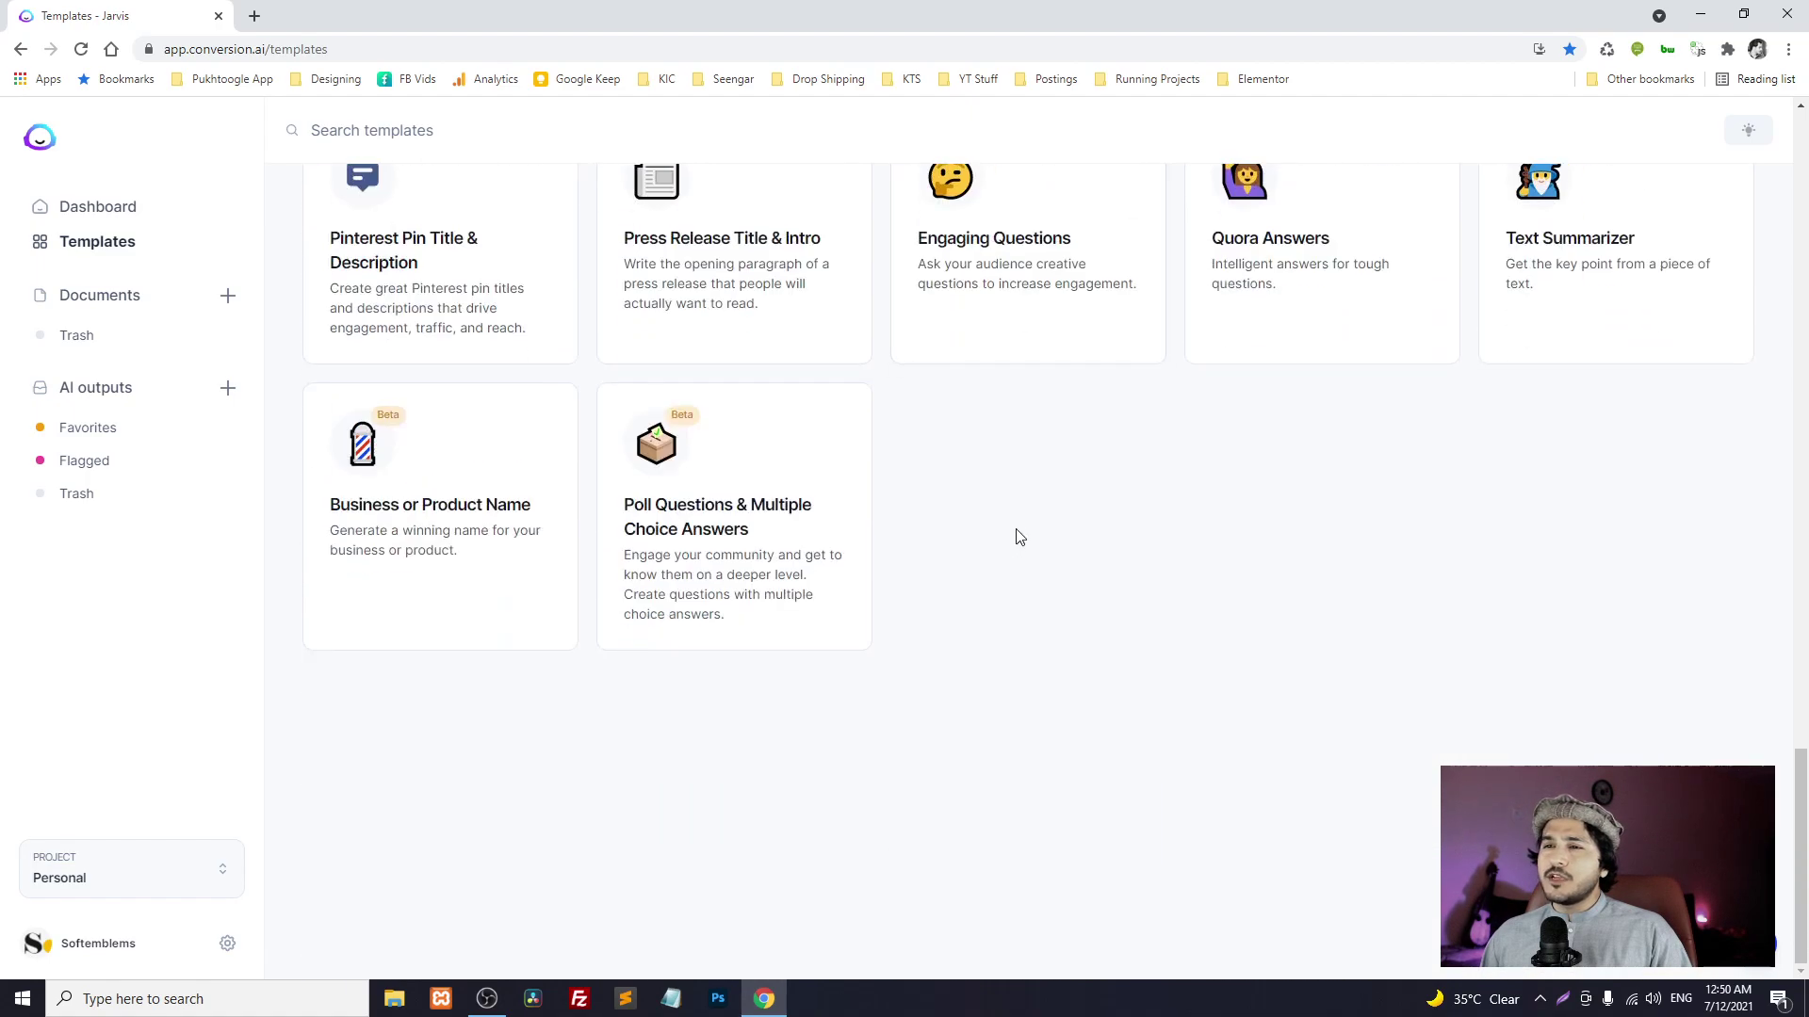
{"action": "scroll", "coordinate": [1013, 537], "scroll_direction": "up", "scroll_amount": 20}
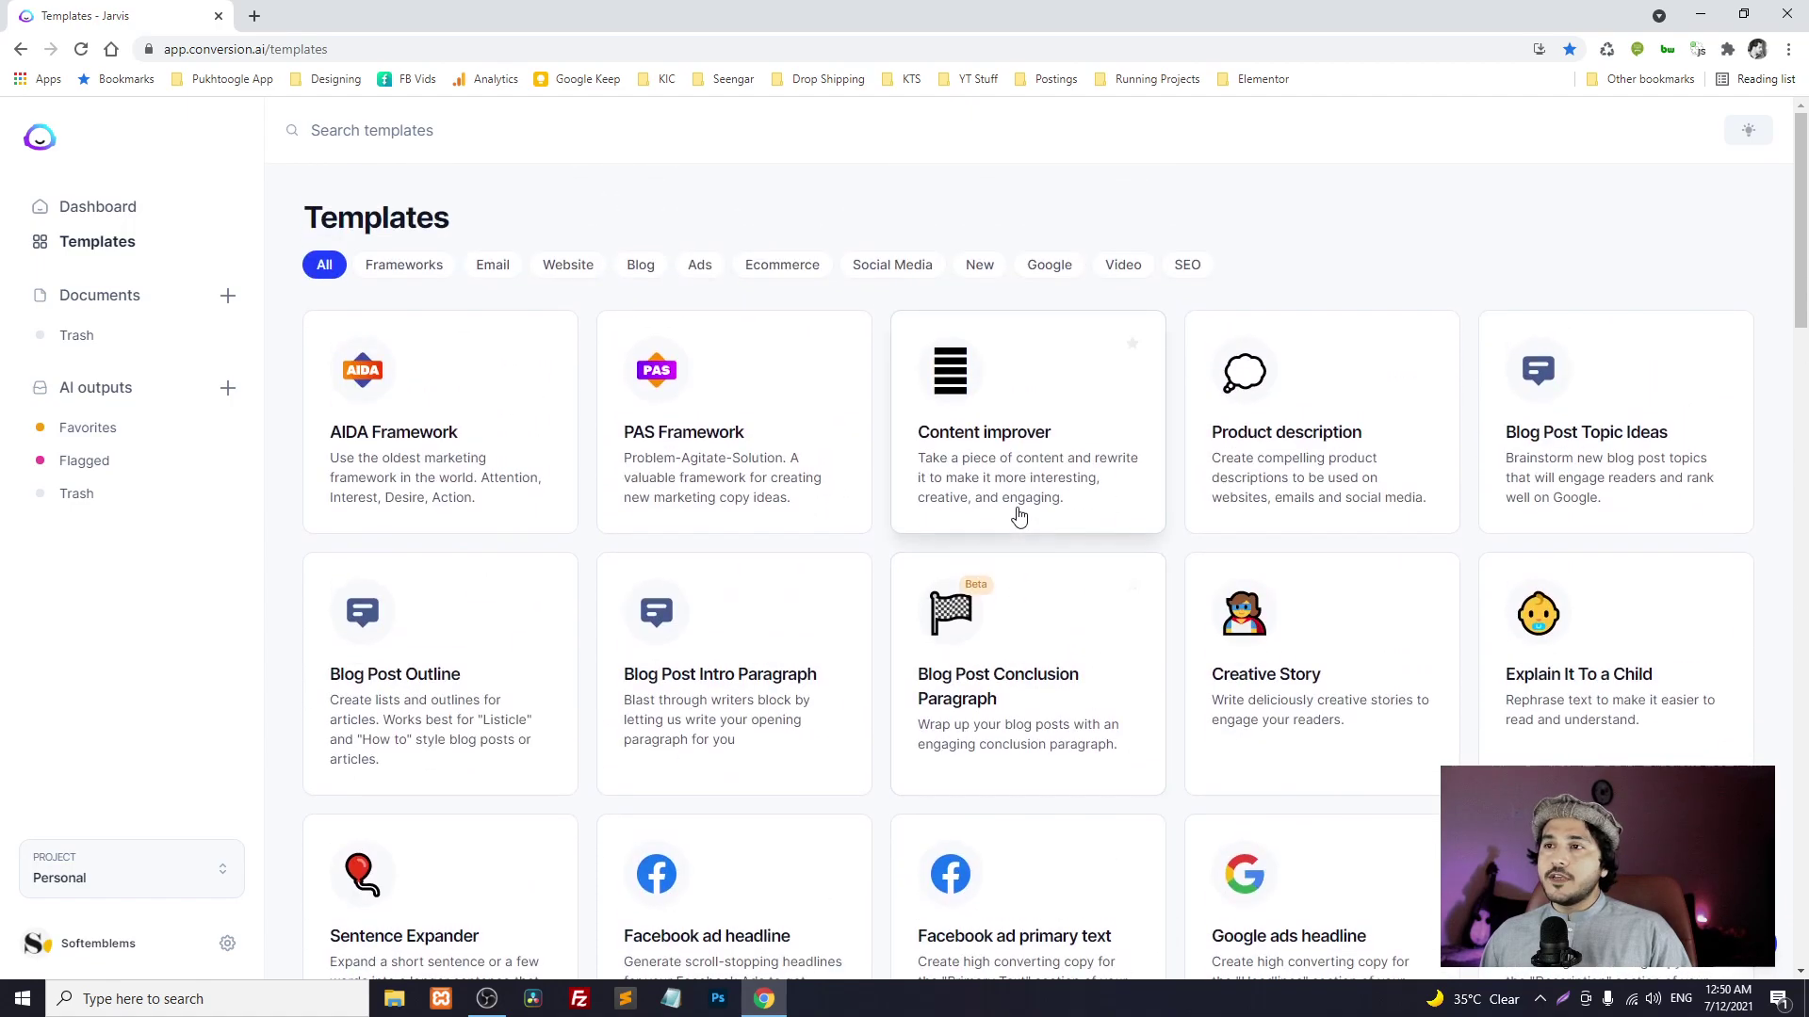
{"action": "left_click", "coordinate": [1183, 266]}
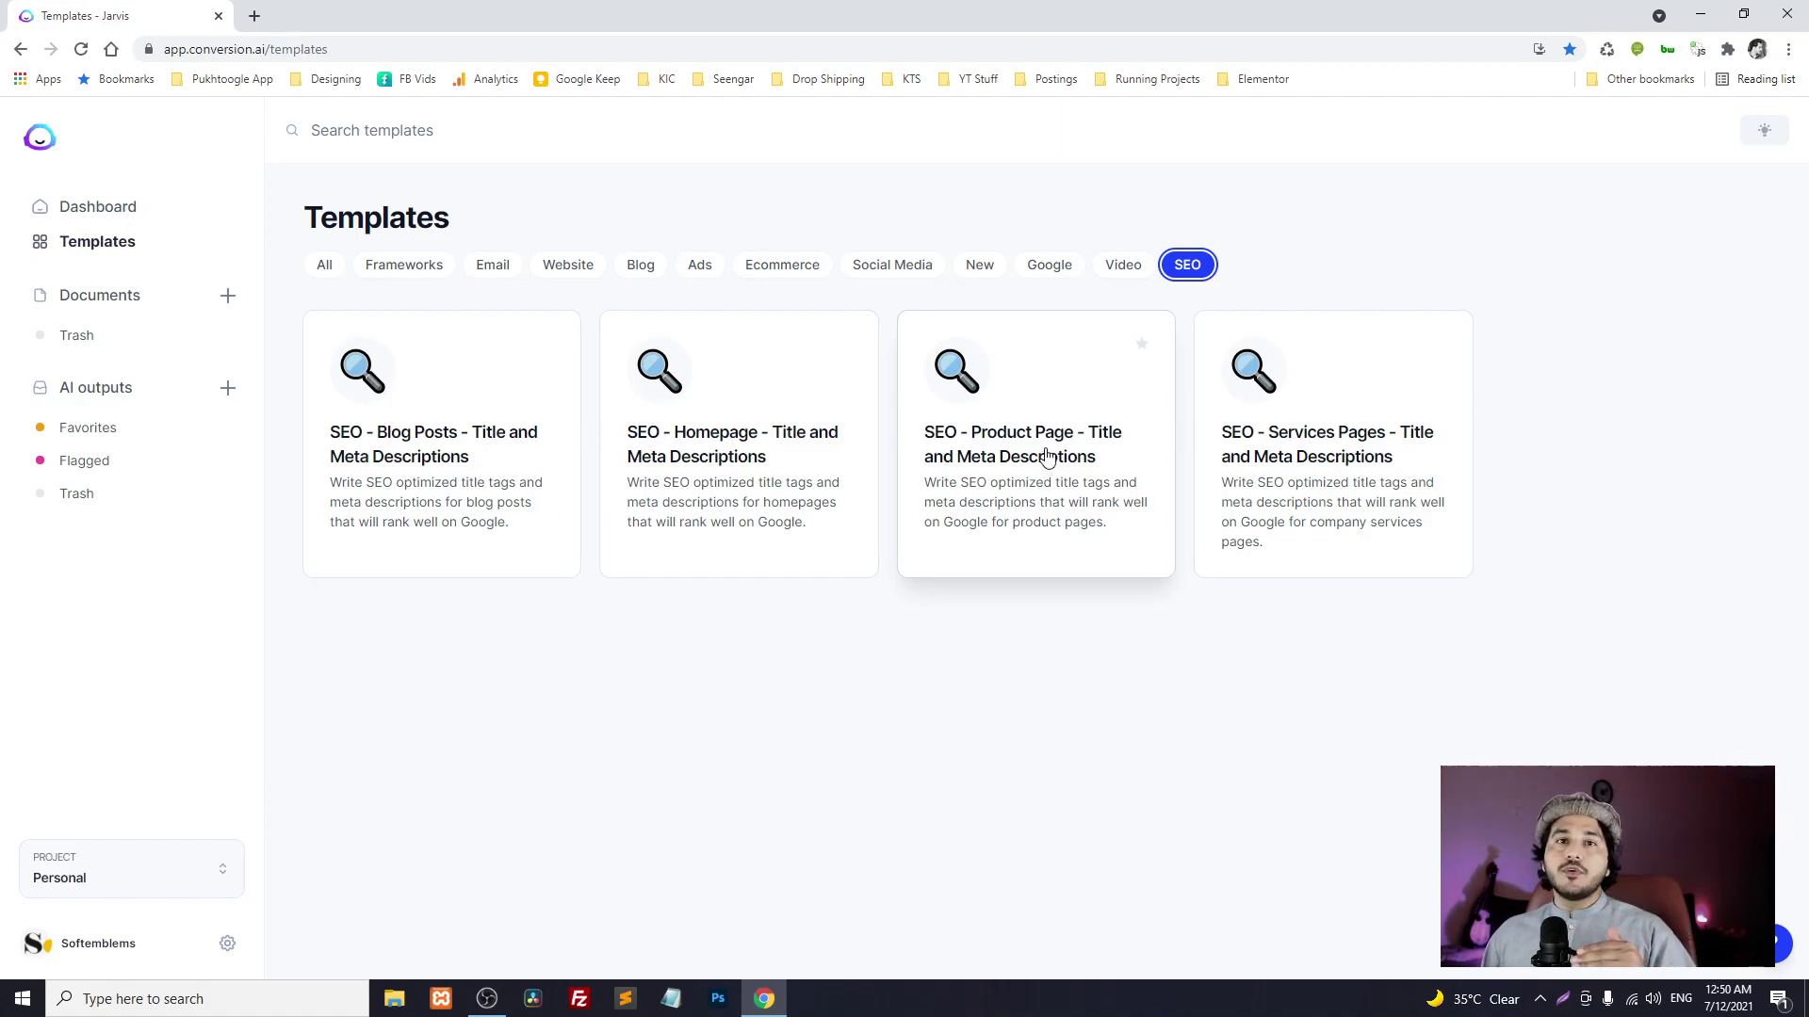
- Open the AIDA Framework template from the full list and clear its company name, product description and tone of voice
{"action": "left_click", "coordinate": [324, 268]}
{"action": "left_click", "coordinate": [488, 399]}
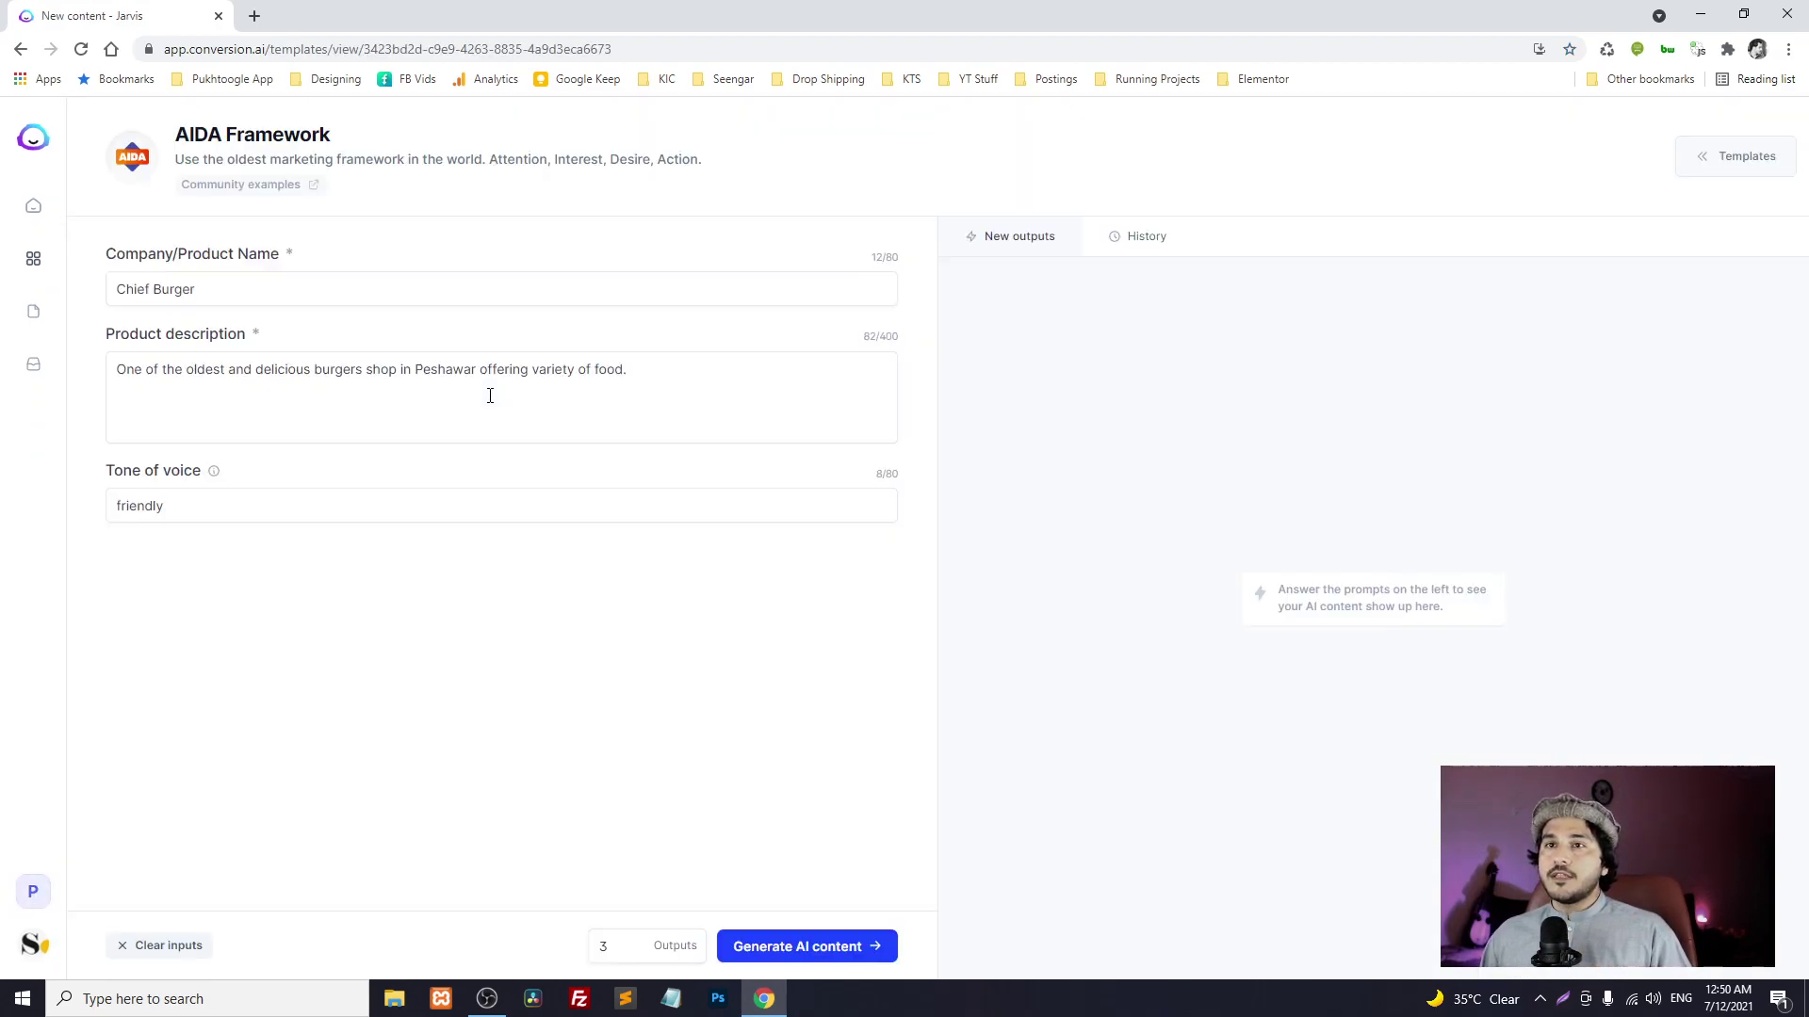
{"action": "triple_click", "coordinate": [311, 298]}
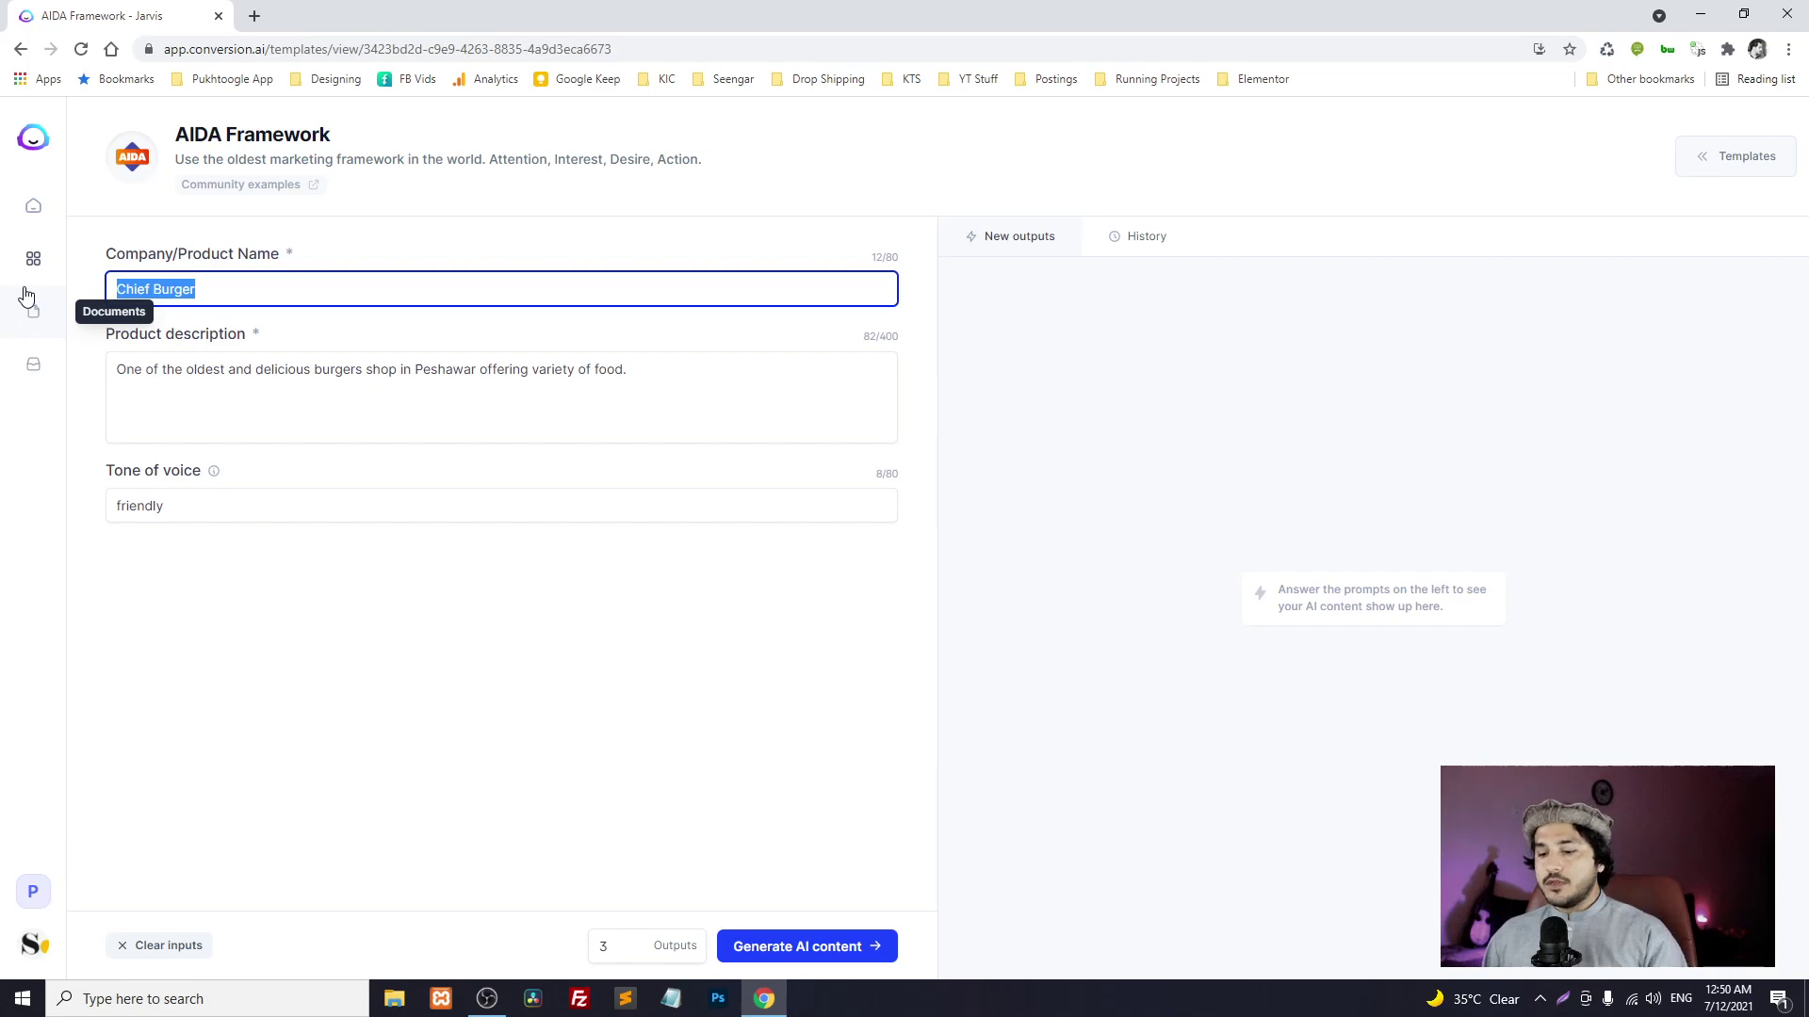
{"action": "key", "text": "BackSpace"}
{"action": "triple_click", "coordinate": [276, 394]}
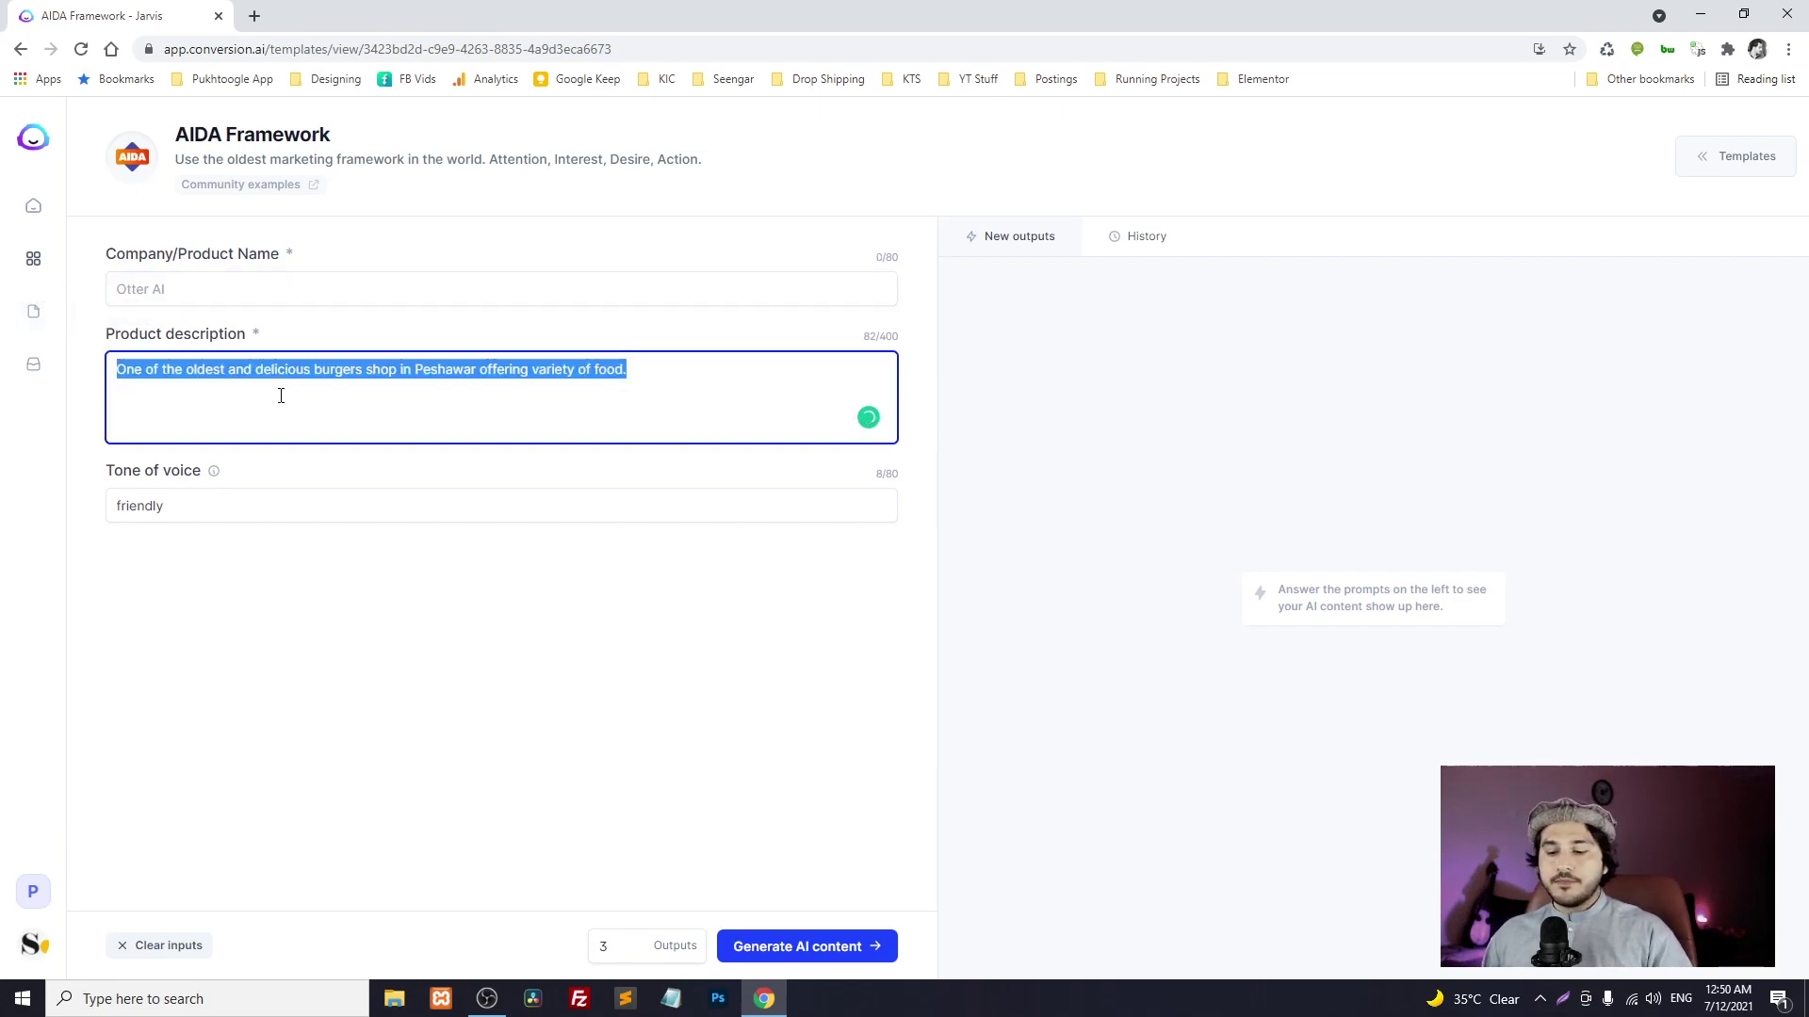
{"action": "key", "text": "BackSpace"}
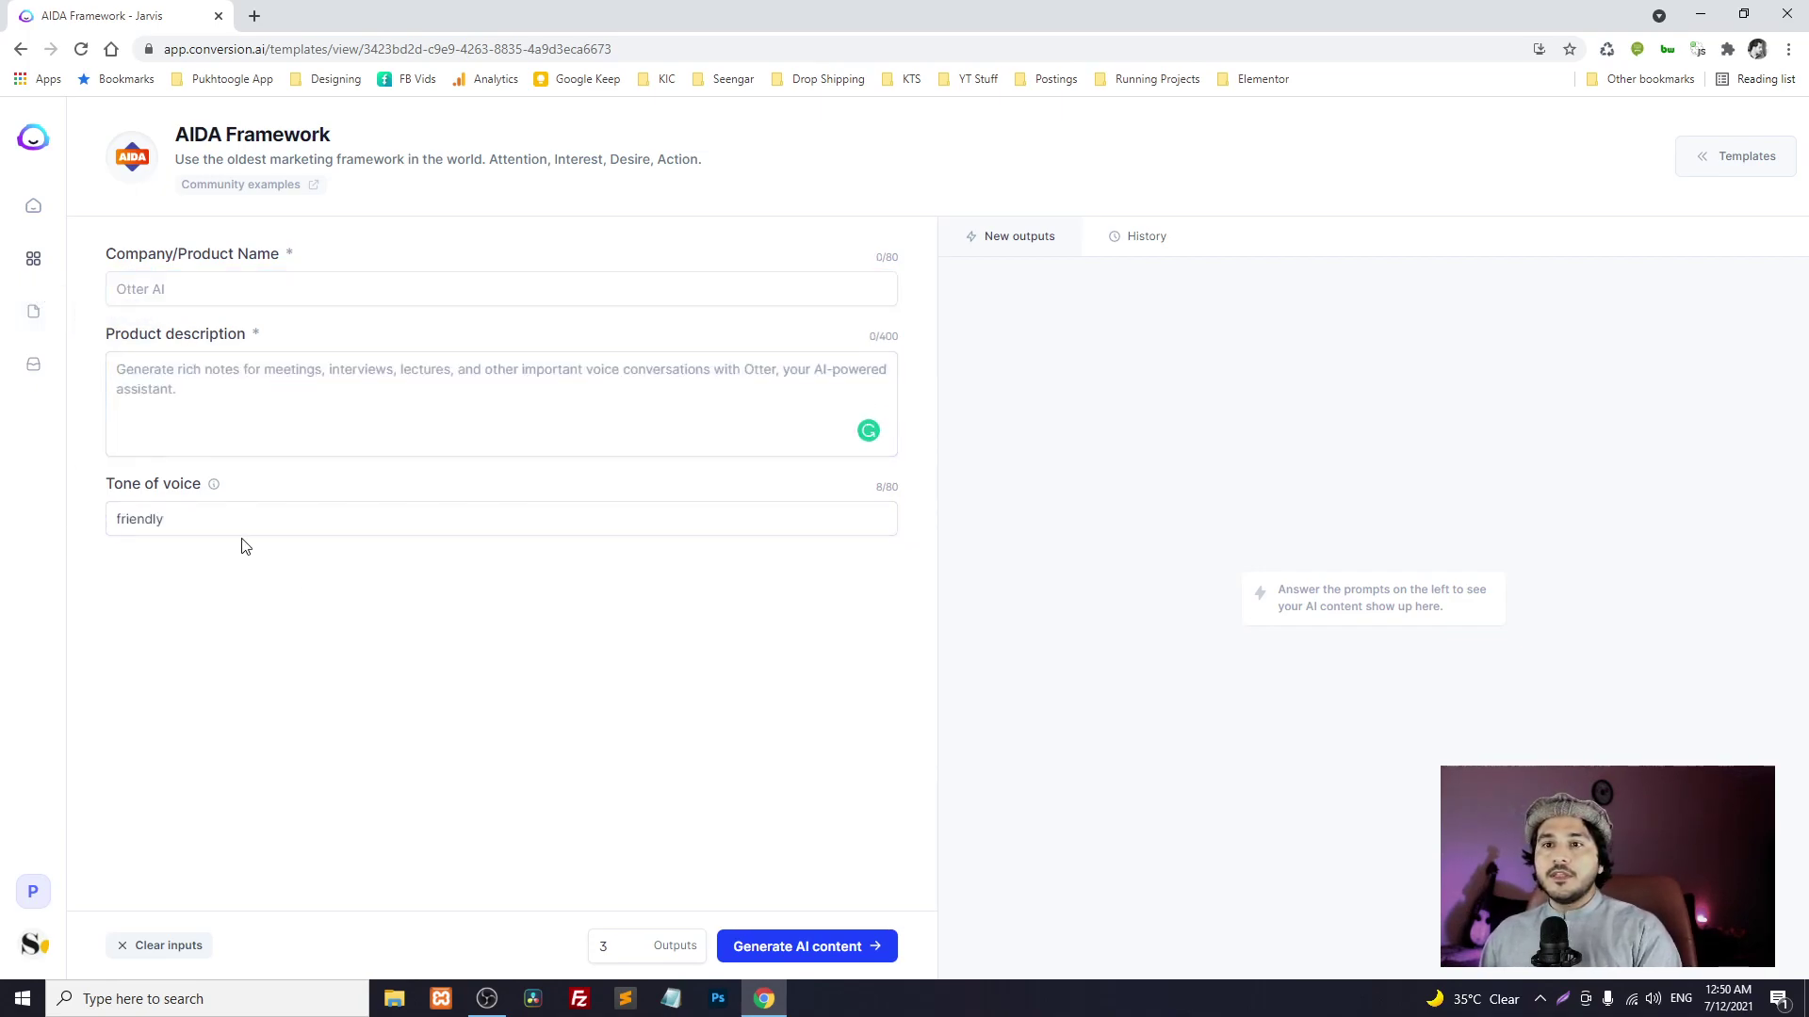
{"action": "triple_click", "coordinate": [117, 521]}
{"action": "key", "text": "BackSpace"}
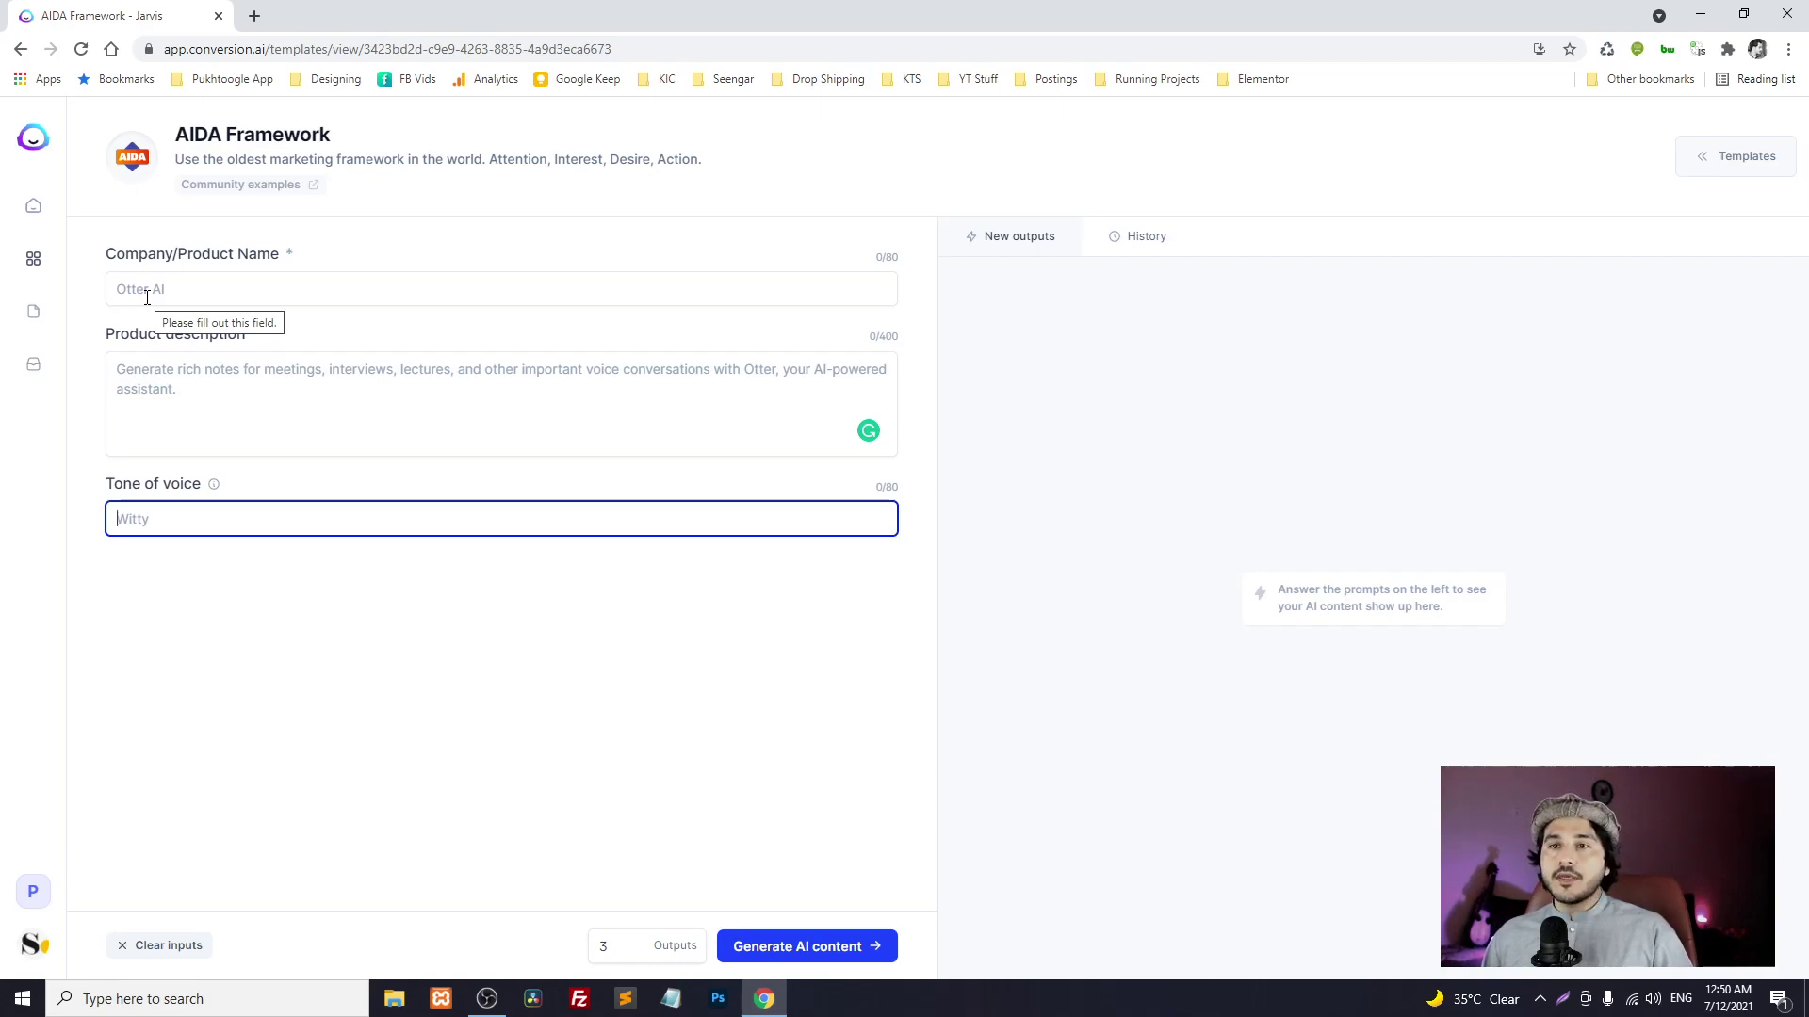
- Check the tone of voice examples and enter "Seengar Fashion" as the company/product name
{"action": "left_click", "coordinate": [179, 395]}
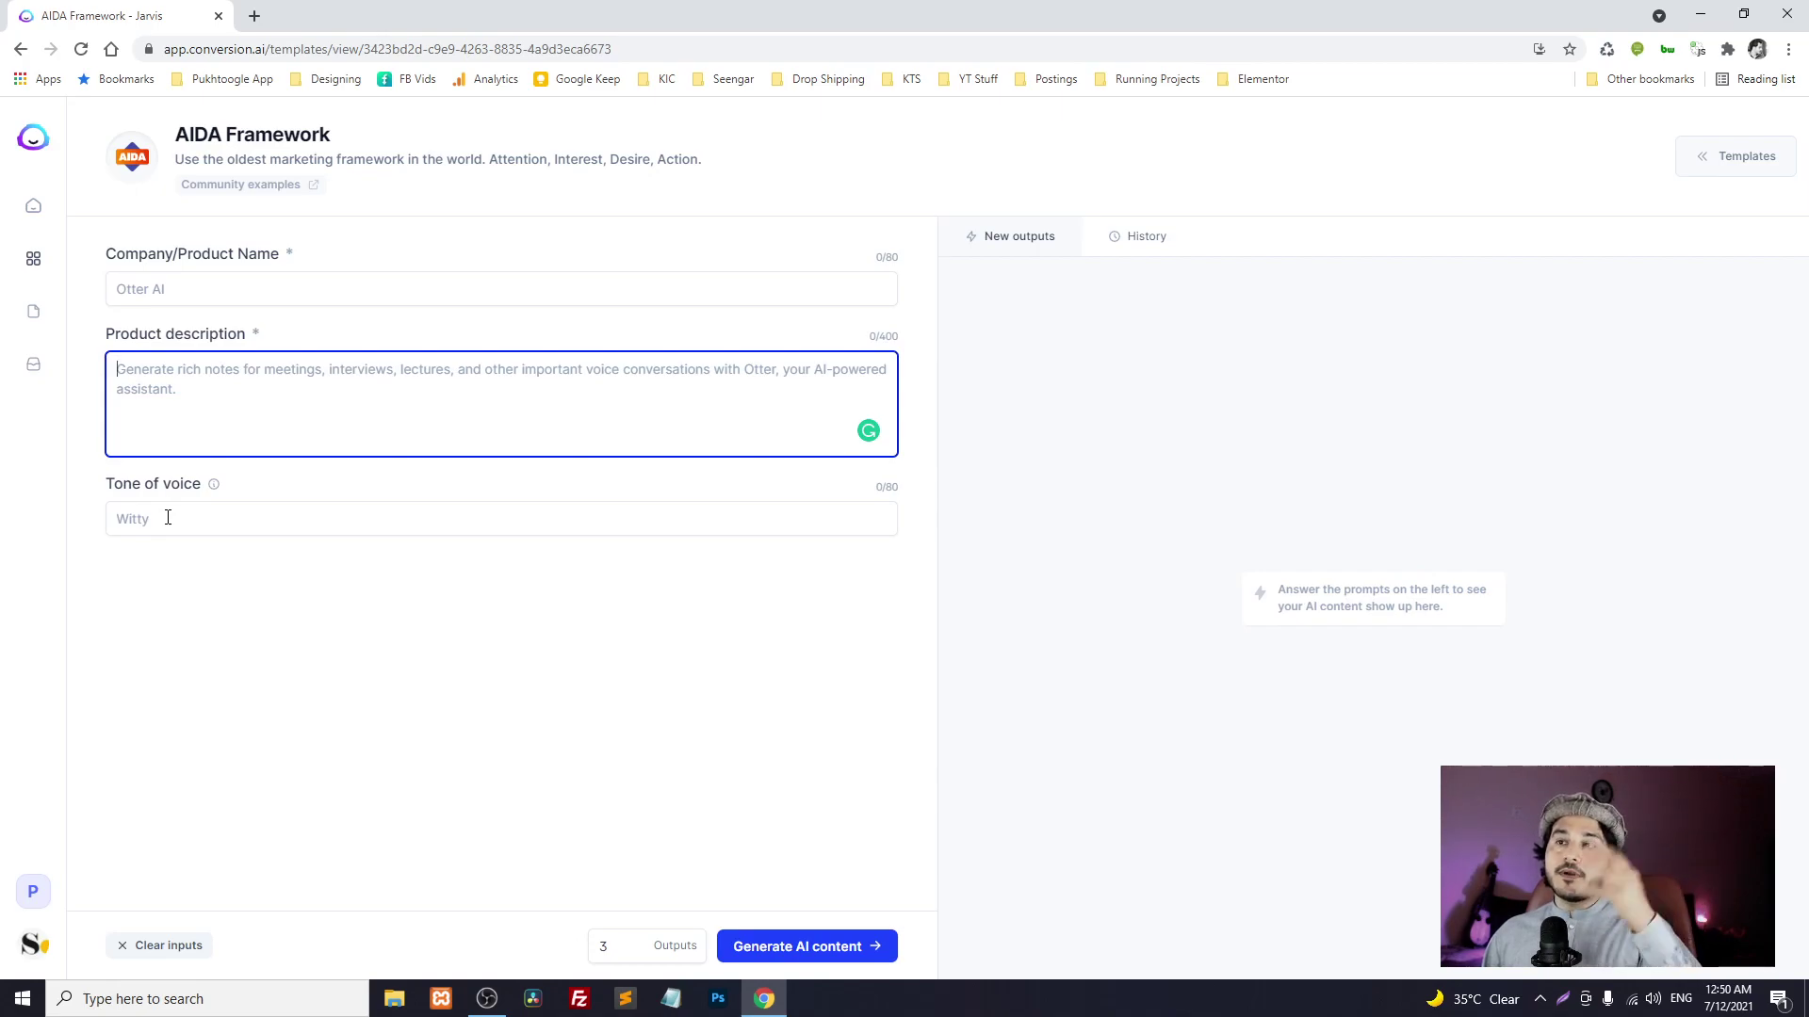
{"action": "mouse_move", "coordinate": [213, 489]}
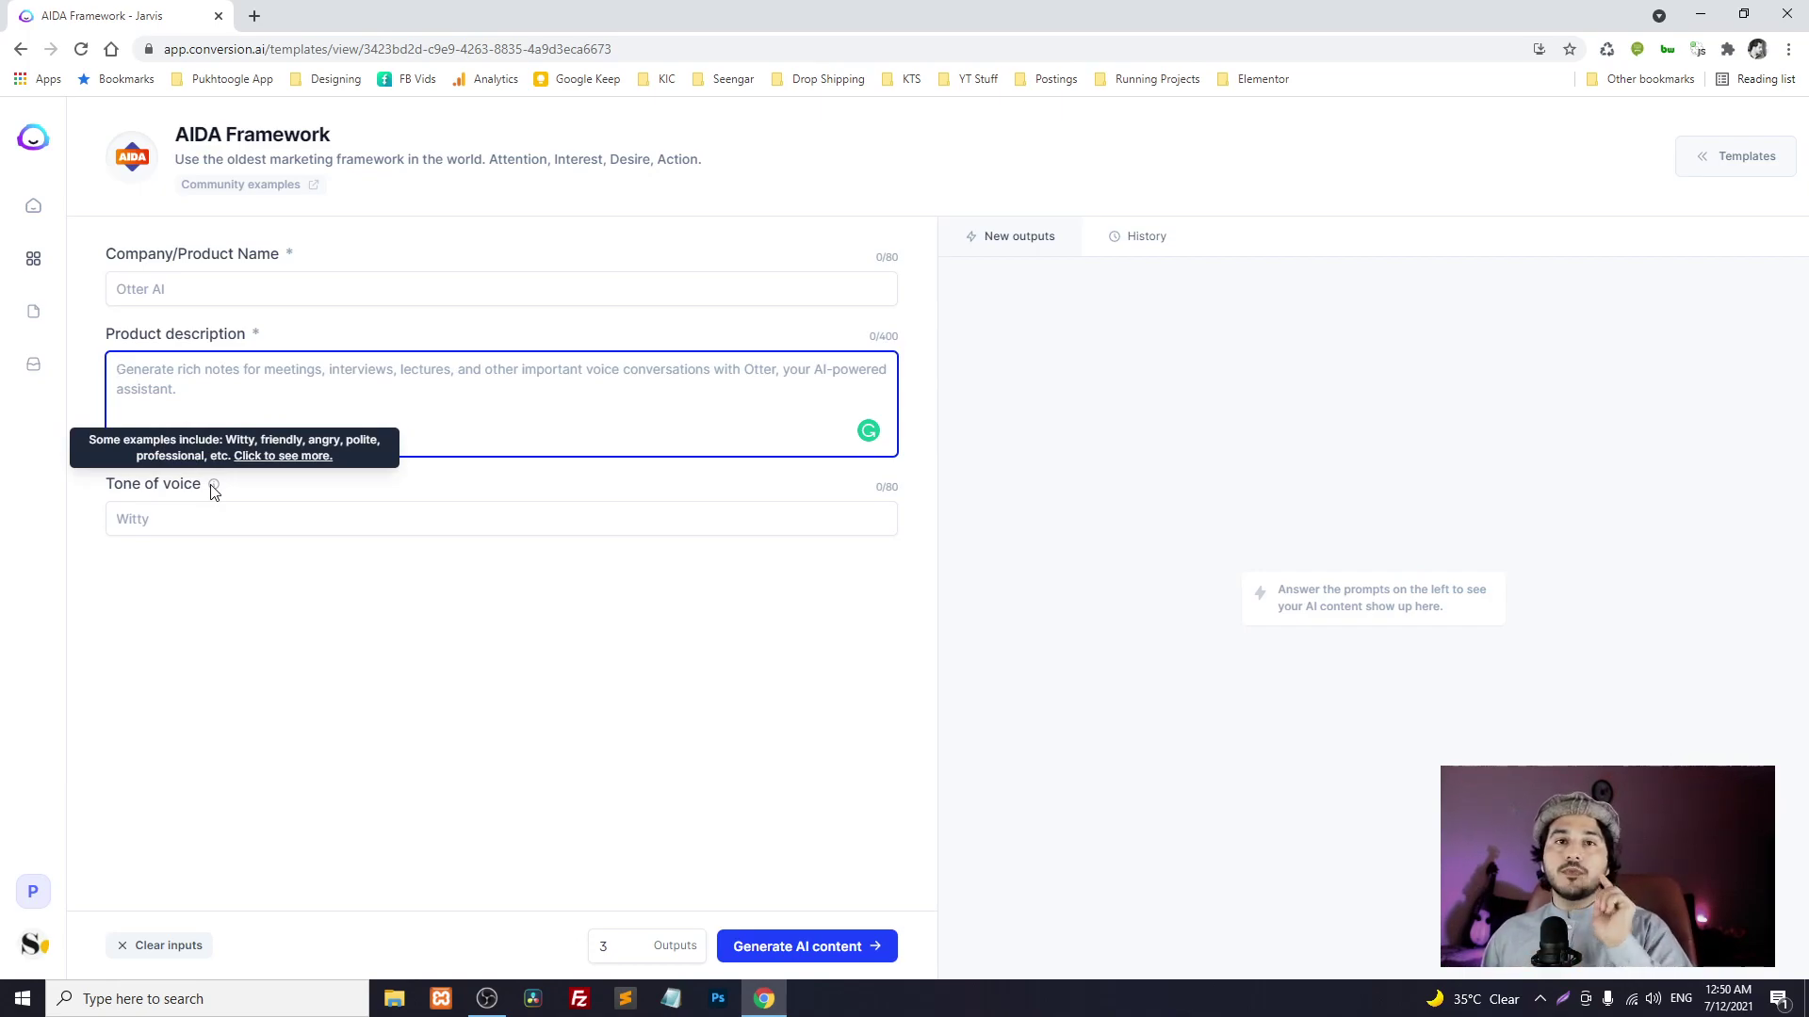
{"action": "left_click", "coordinate": [312, 572]}
{"action": "left_click", "coordinate": [291, 285]}
{"action": "type", "text": "S"}
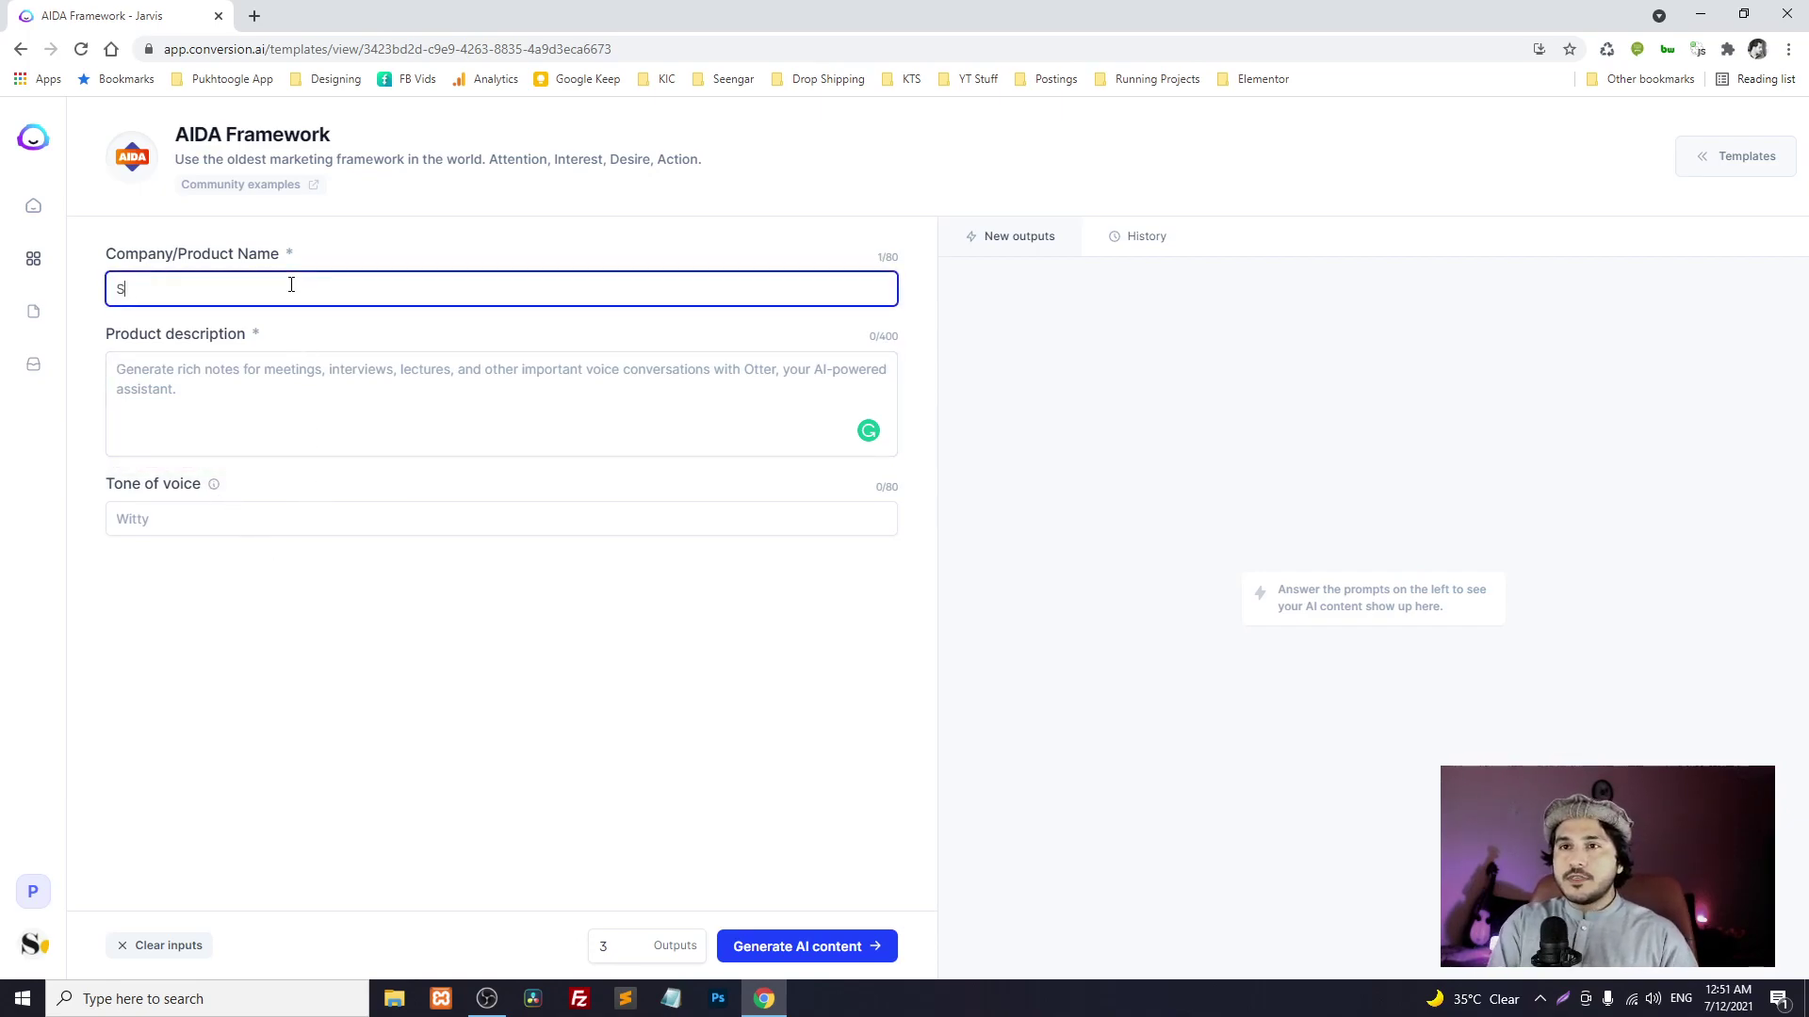
{"action": "type", "text": "eengar Fashion"}
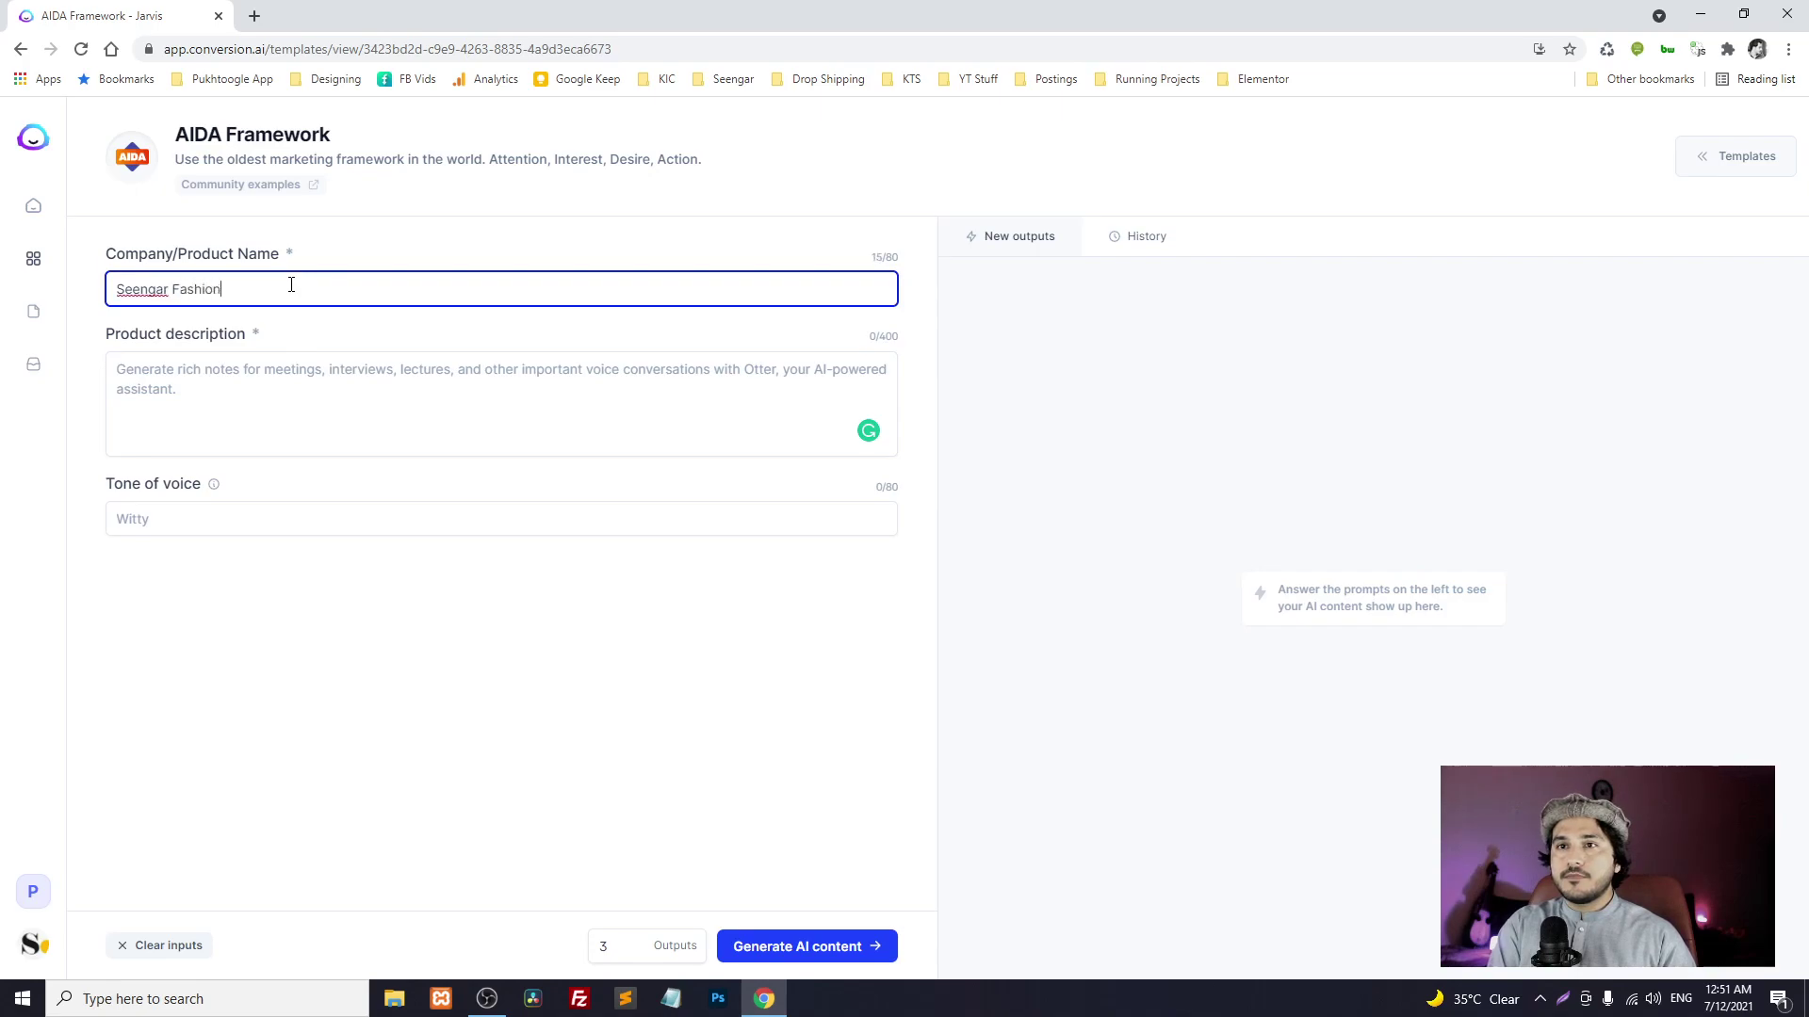
- Enter the product description "We are specialized in supplying un-matchable with price Afghan Dresses to the masses."
{"action": "key", "text": "Tab"}
{"action": "type", "text": "We ar"}
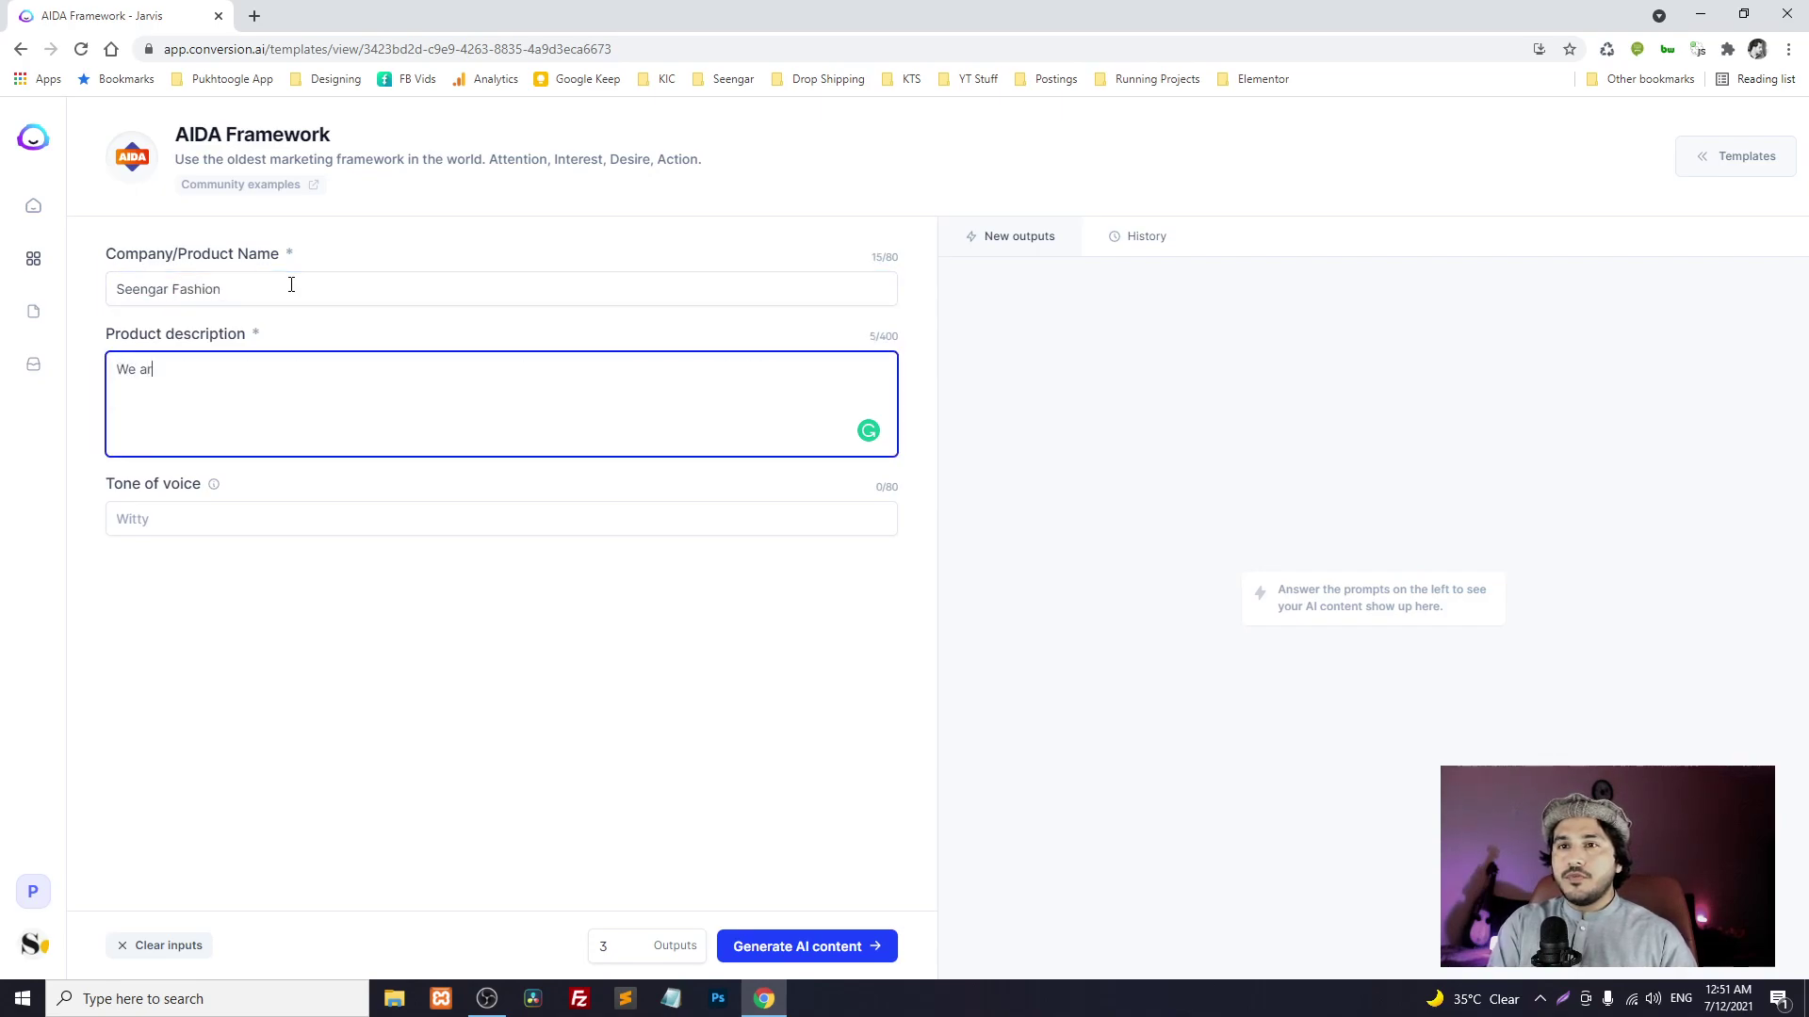
{"action": "type", "text": "e specialized i"}
{"action": "key", "text": "BackSpace"}
{"action": "key", "text": "BackSpace"}
{"action": "key", "text": "BackSpace"}
{"action": "type", "text": "in"}
{"action": "key", "text": "BackSpace"}
{"action": "key", "text": "BackSpace"}
{"action": "type", "text": "in supplying un=mat"}
{"action": "key", "text": "BackSpace"}
{"action": "key", "text": "BackSpace"}
{"action": "key", "text": "BackSpace"}
{"action": "type", "text": "-matchab"}
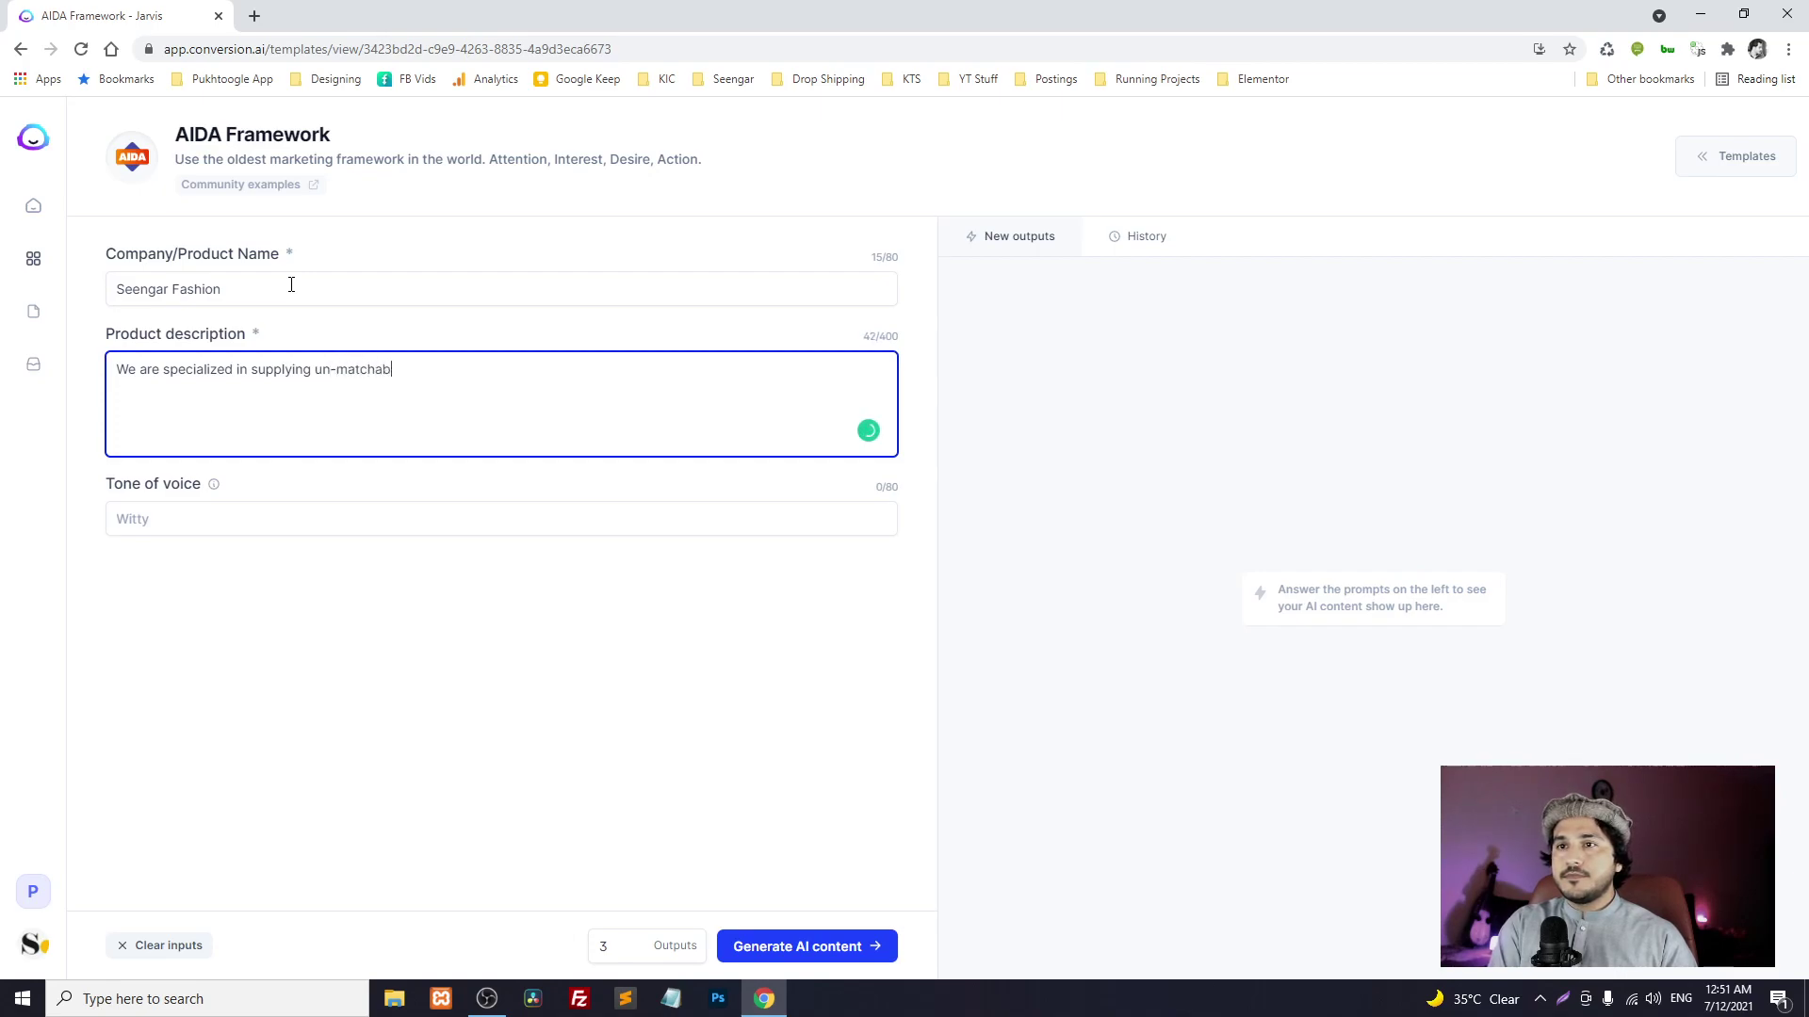
{"action": "type", "text": "le with price Afghan Dresses to the masses."}
{"action": "left_click", "coordinate": [347, 369]}
{"action": "left_click", "coordinate": [165, 388]}
{"action": "left_click", "coordinate": [270, 388]}
- Set the tone of voice to "friendly" and generate AI content with 3 outputs
{"action": "left_click", "coordinate": [206, 509]}
{"action": "type", "text": "friendly"}
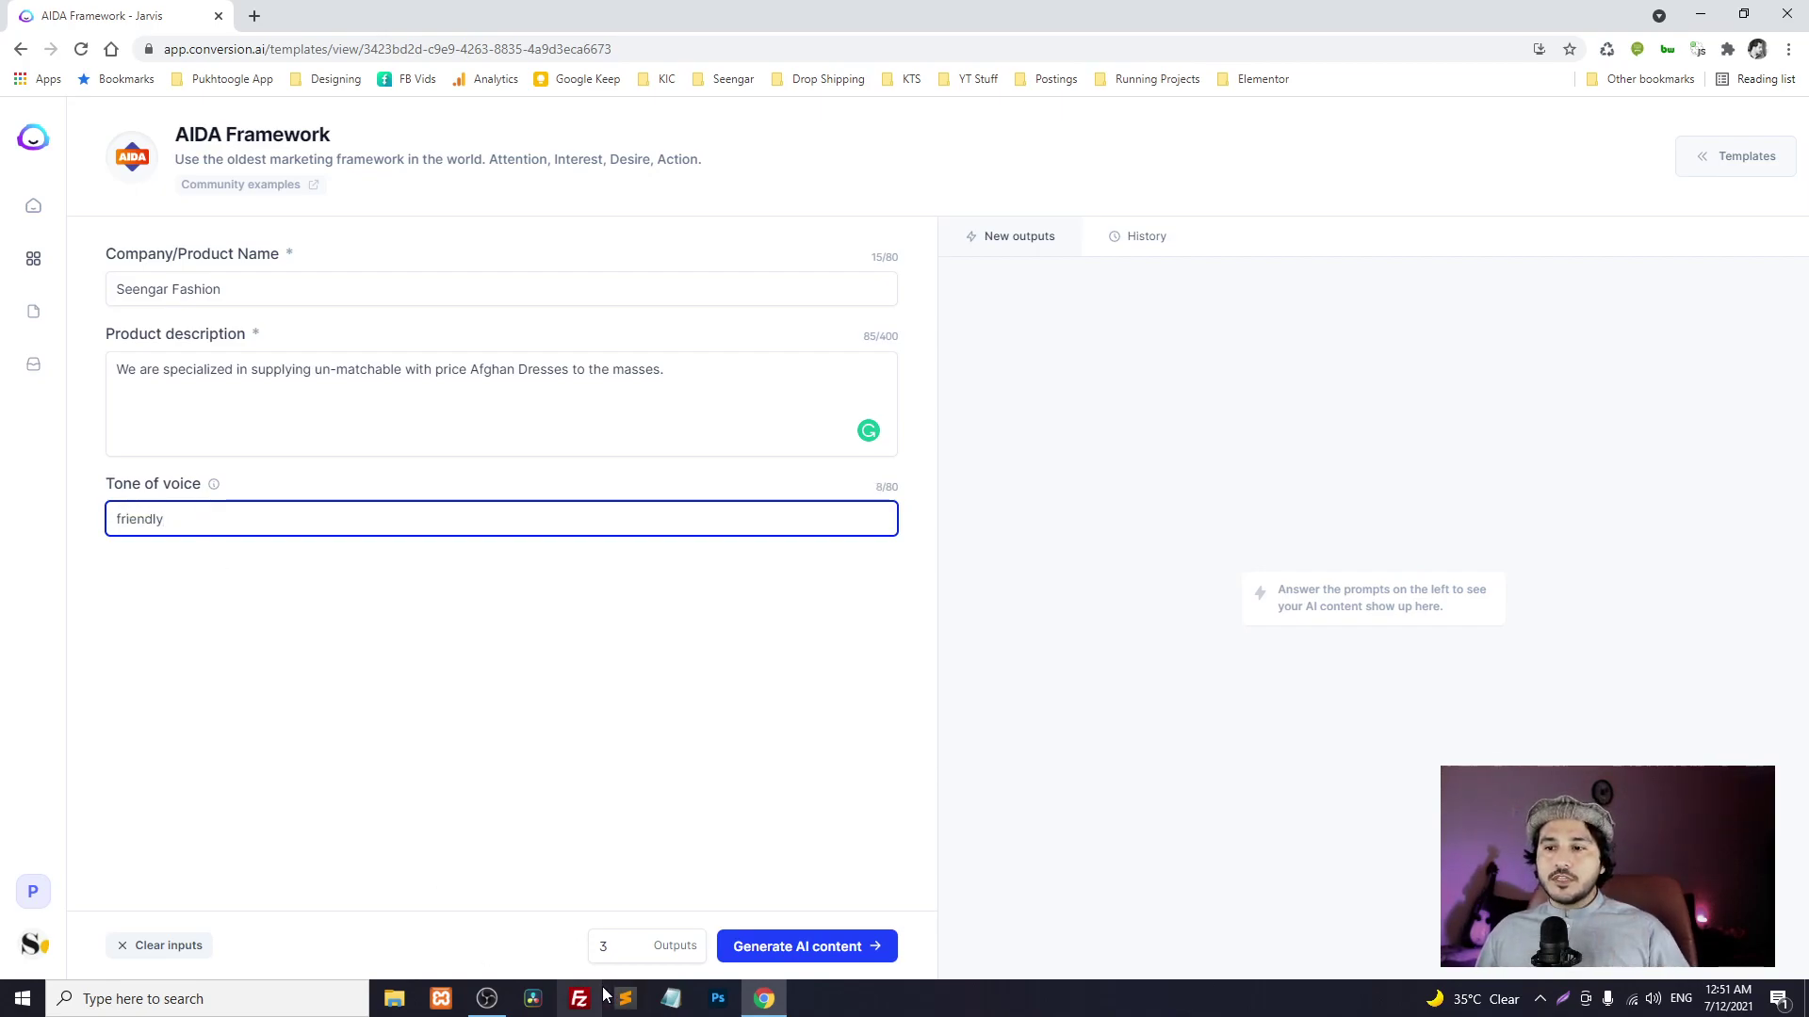
{"action": "left_click", "coordinate": [638, 949]}
{"action": "left_click", "coordinate": [608, 824]}
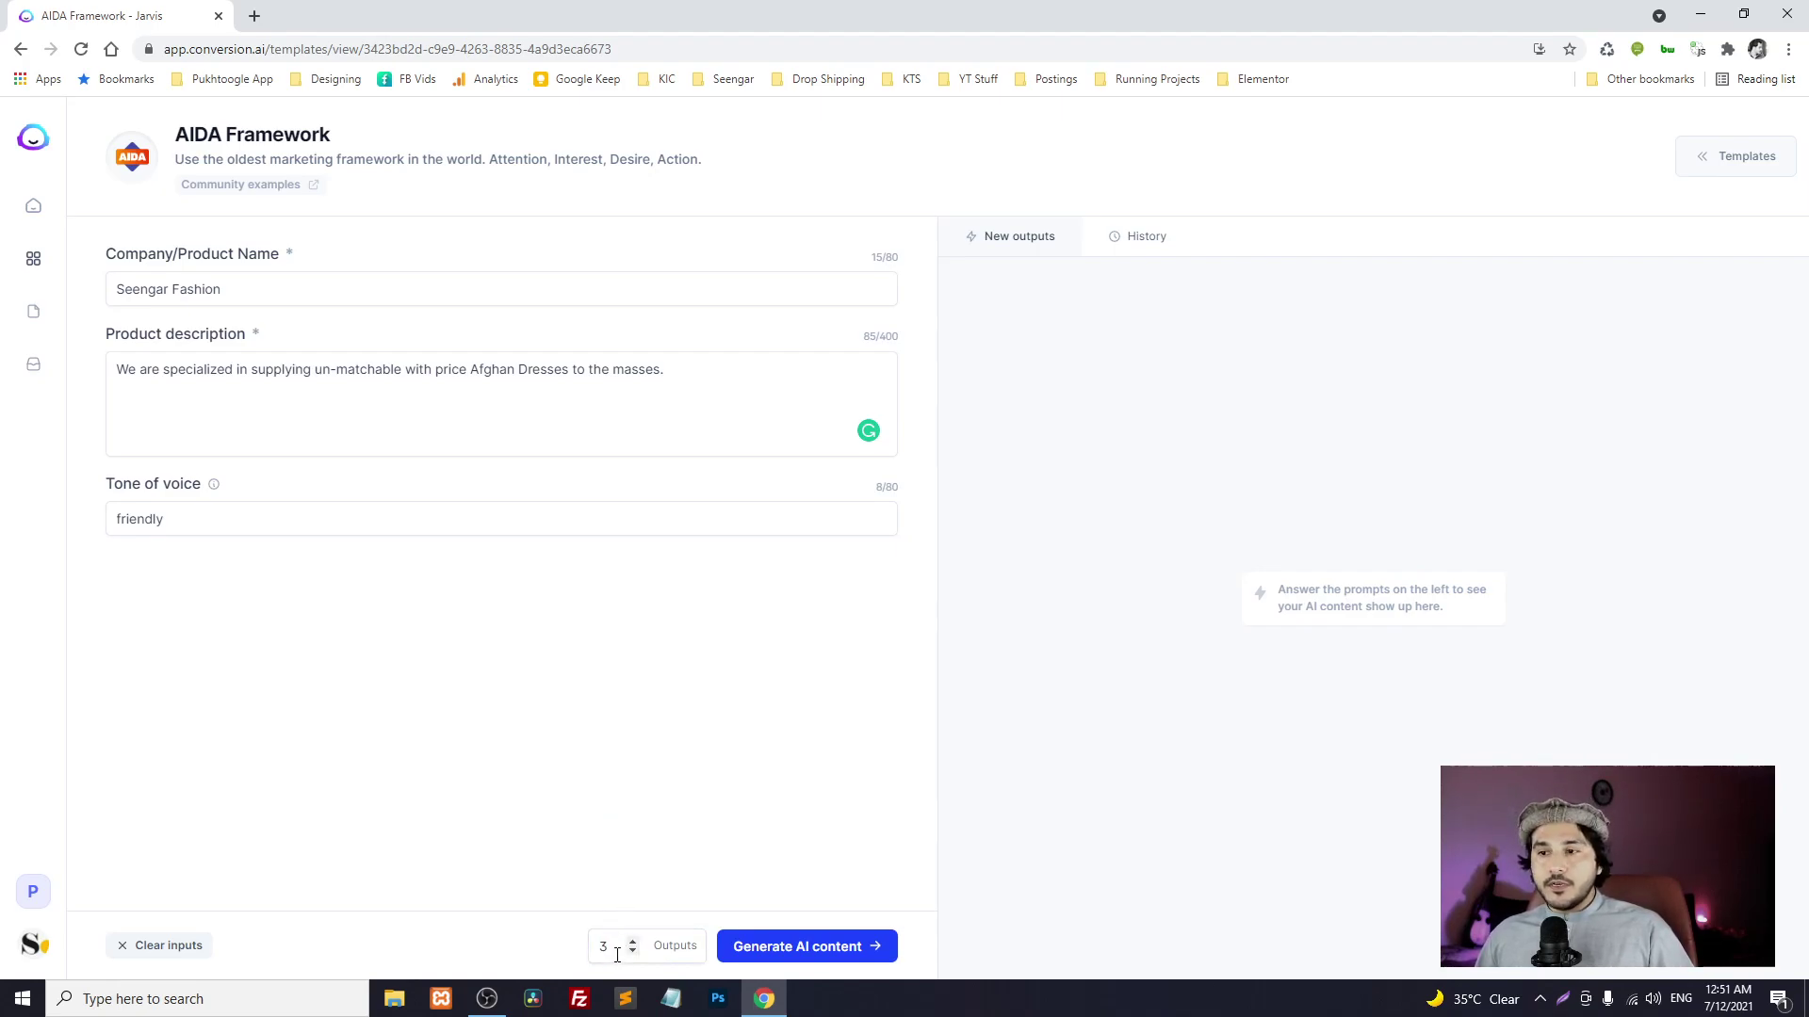
{"action": "left_click", "coordinate": [768, 946]}
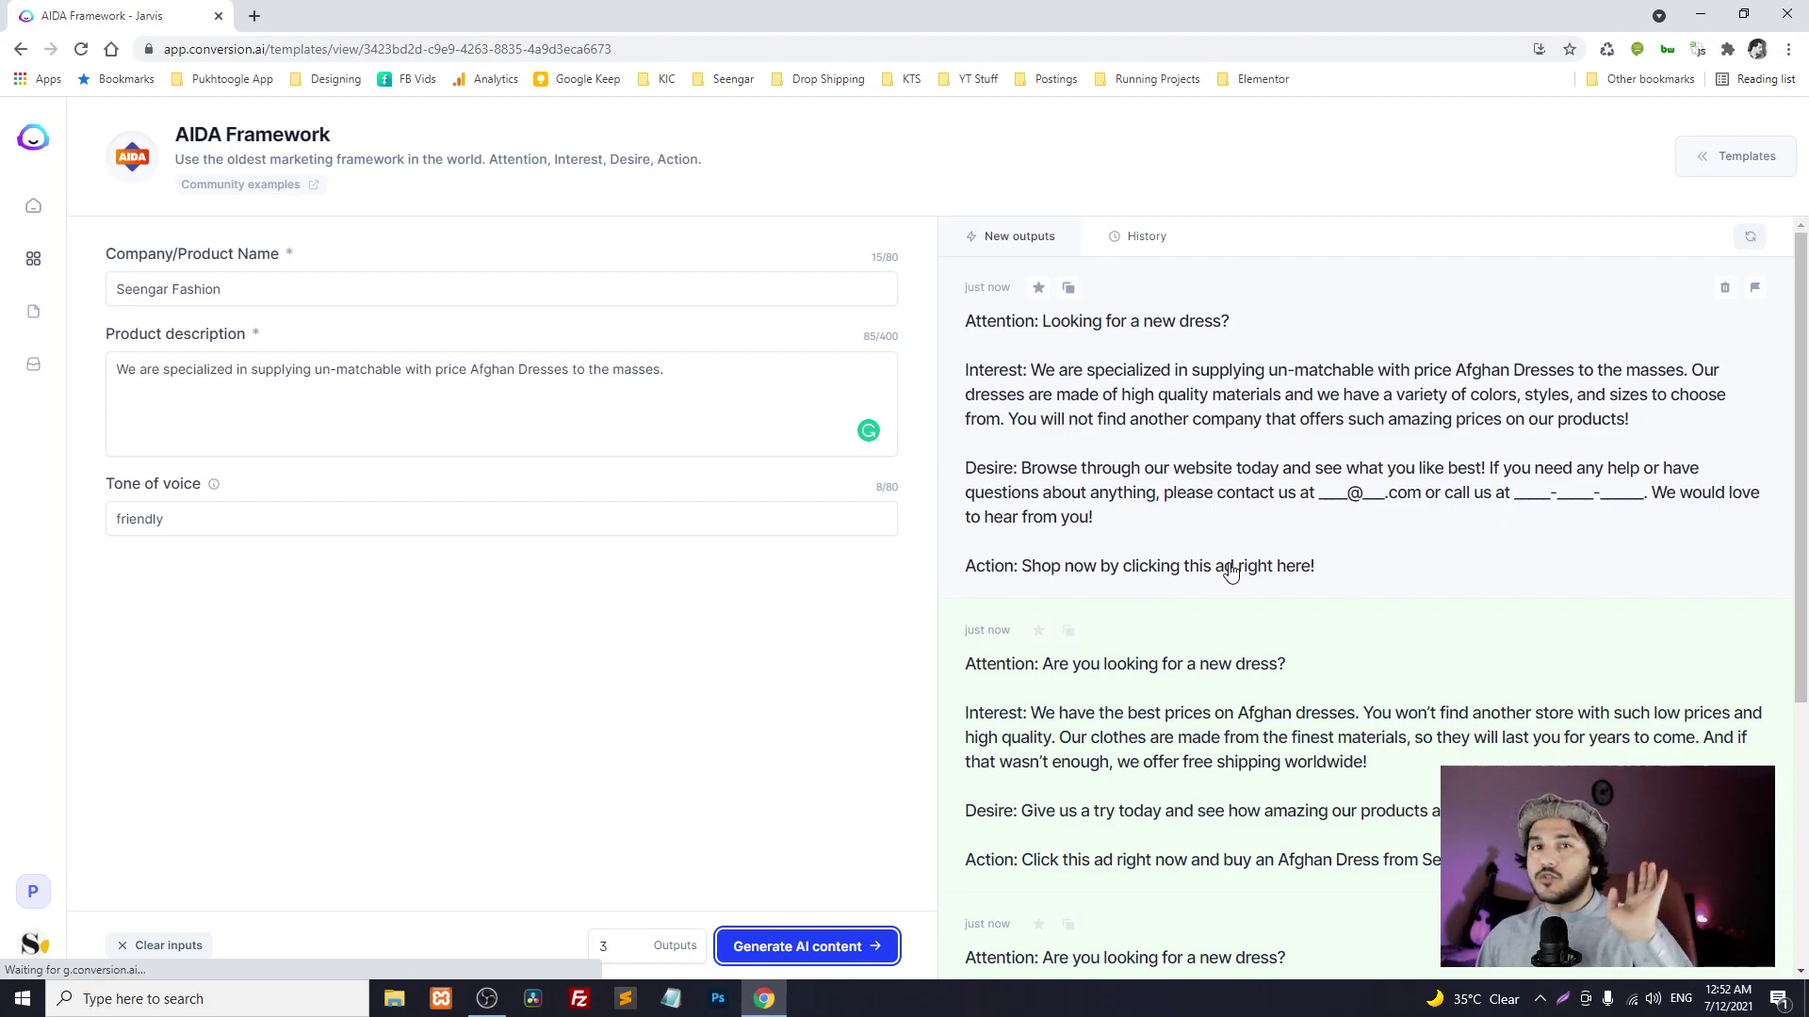
- Read through the generated AIDA outputs and compare them with the entered product description
{"action": "scroll", "coordinate": [1229, 572], "scroll_direction": "down", "scroll_amount": 2}
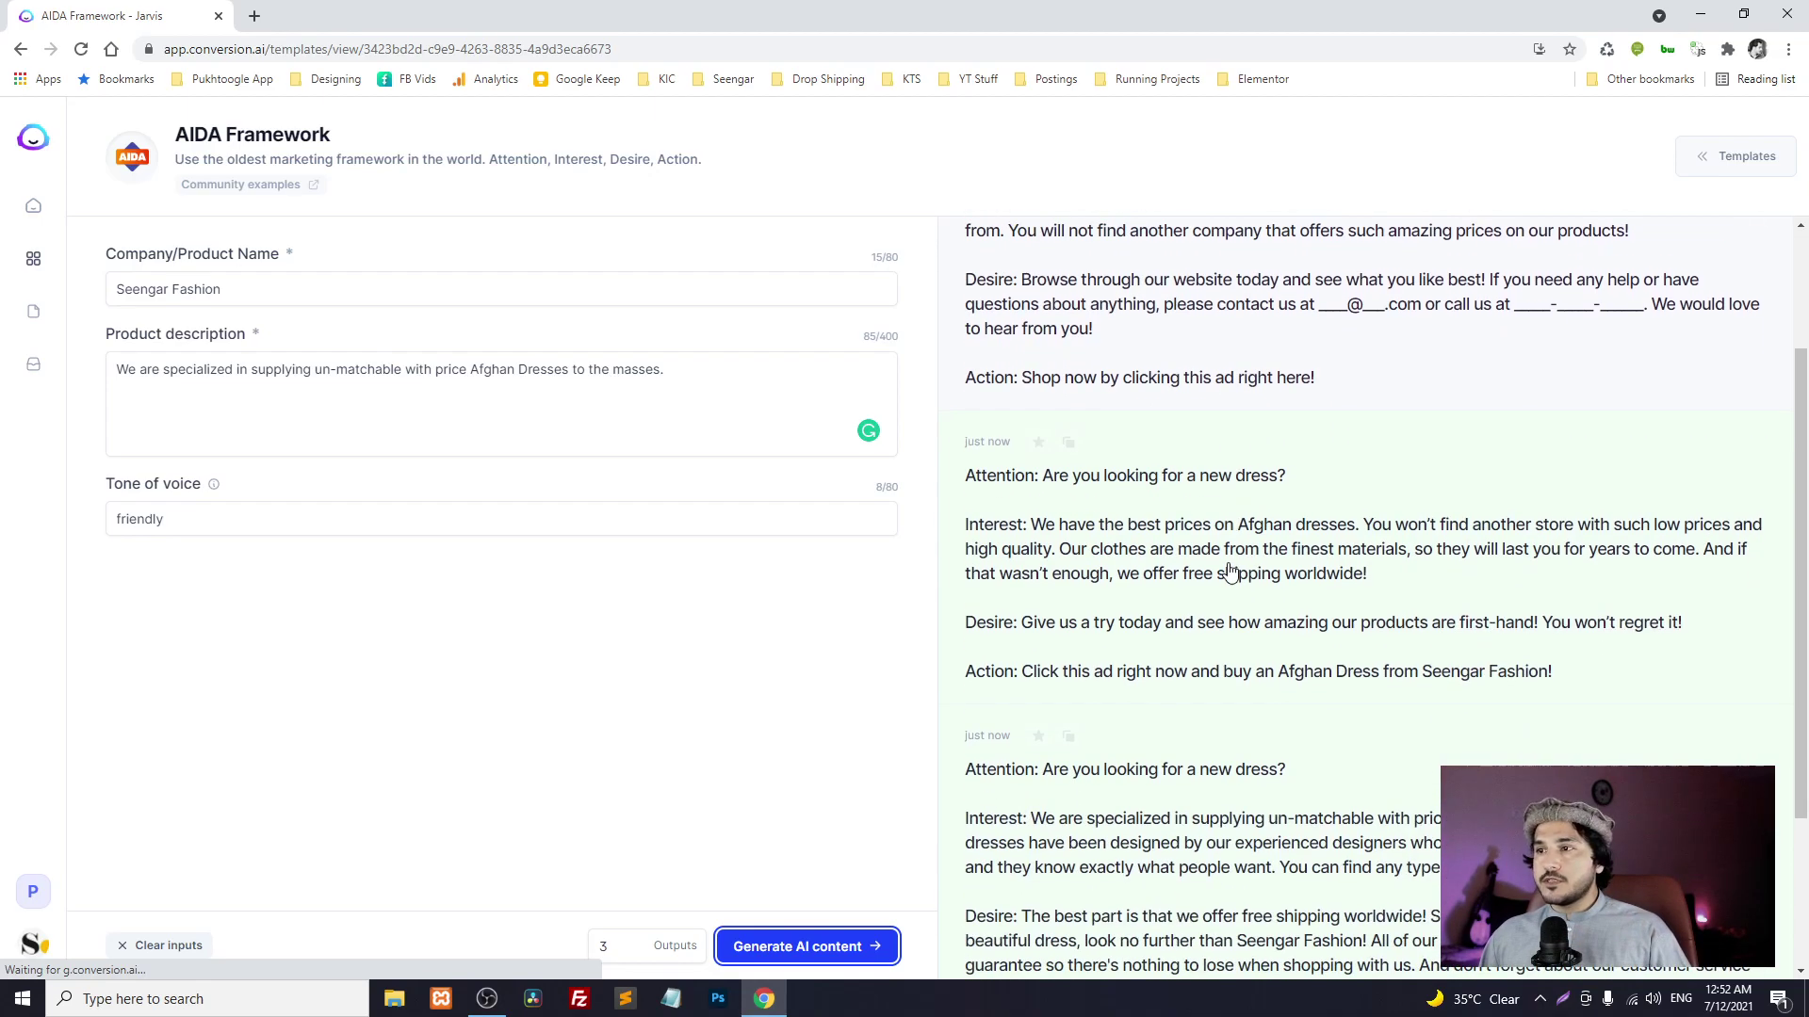
{"action": "scroll", "coordinate": [1215, 565], "scroll_direction": "down", "scroll_amount": 3}
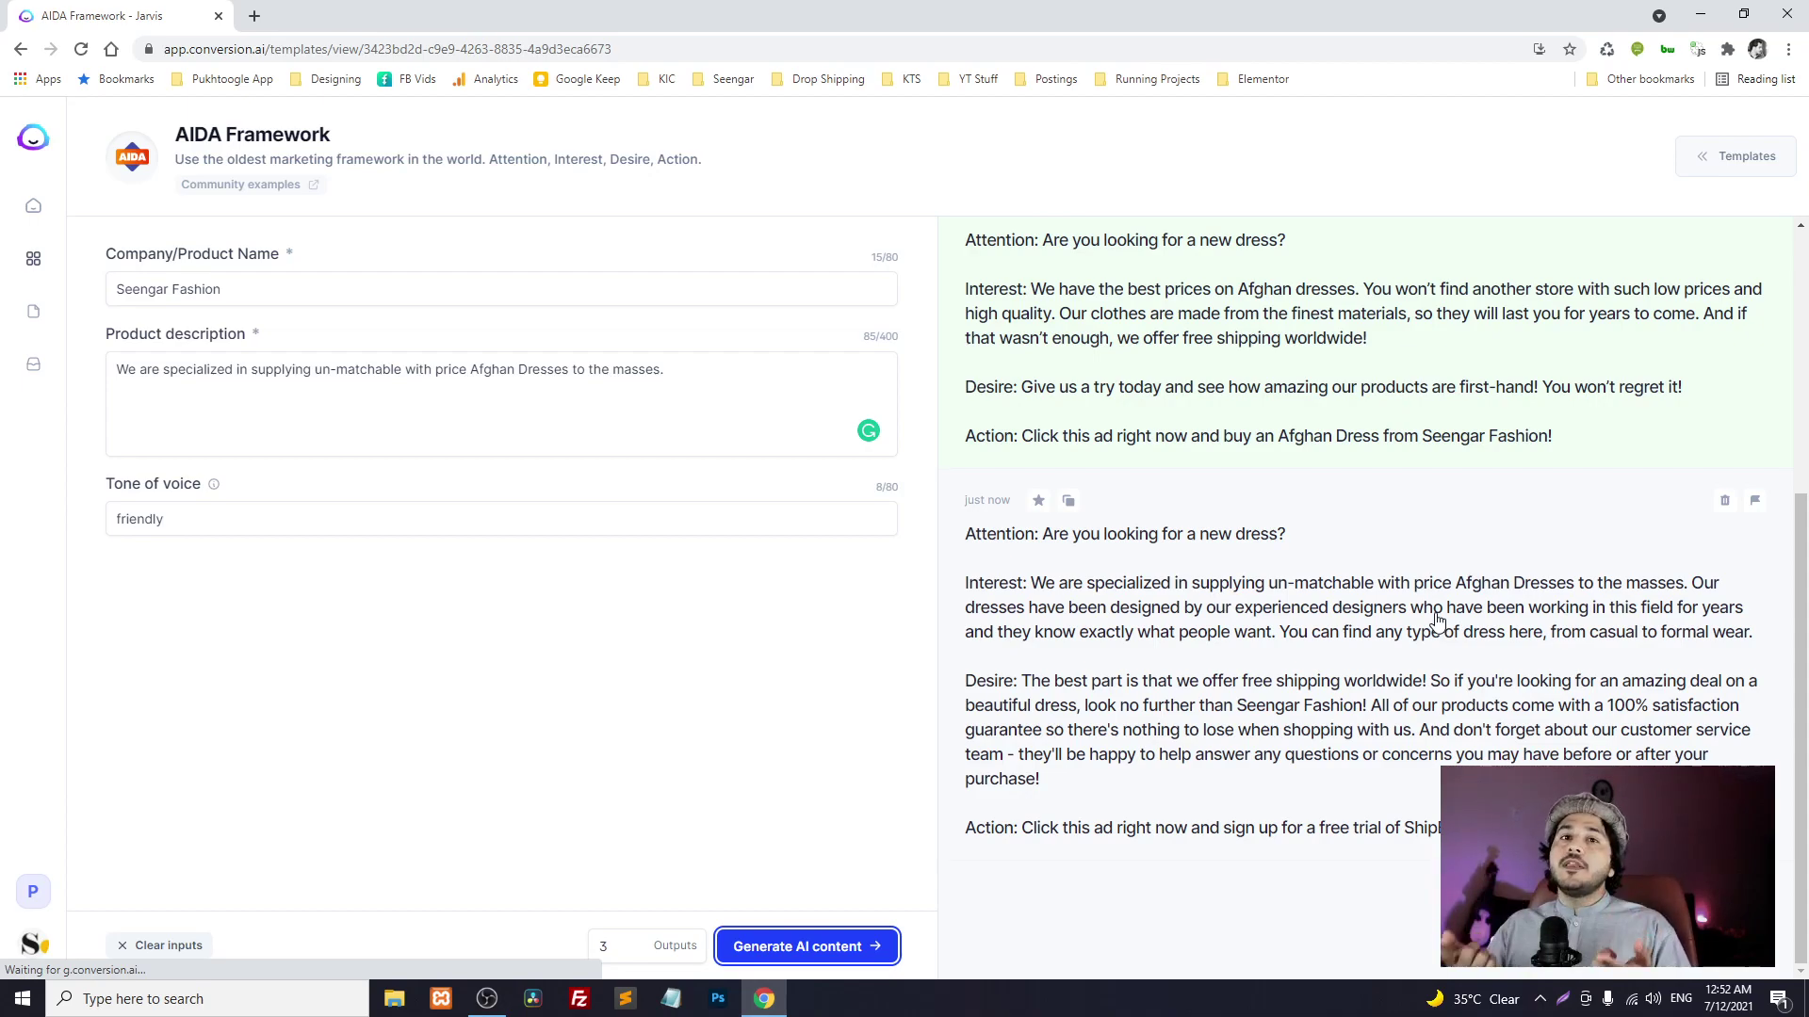
{"action": "left_click_drag", "start_coordinate": [665, 369], "coordinate": [270, 500]}
{"action": "left_click", "coordinate": [315, 430]}
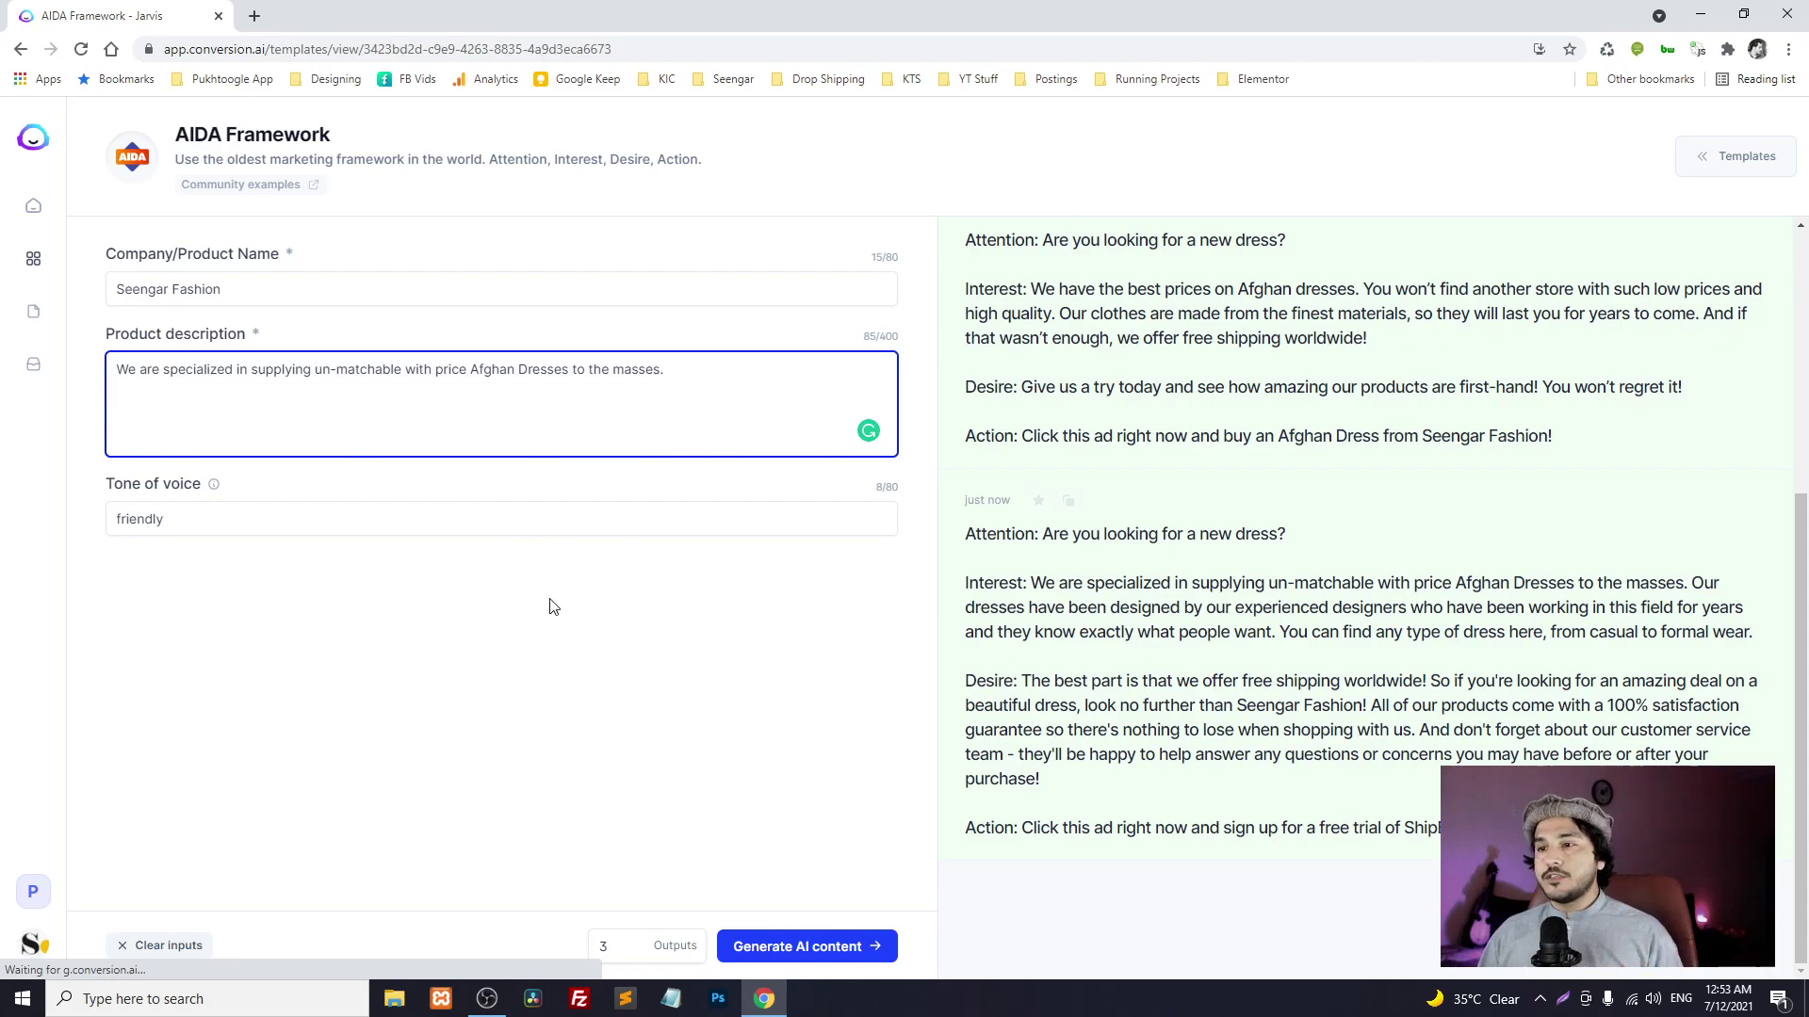
{"action": "scroll", "coordinate": [1172, 576], "scroll_direction": "down", "scroll_amount": 3}
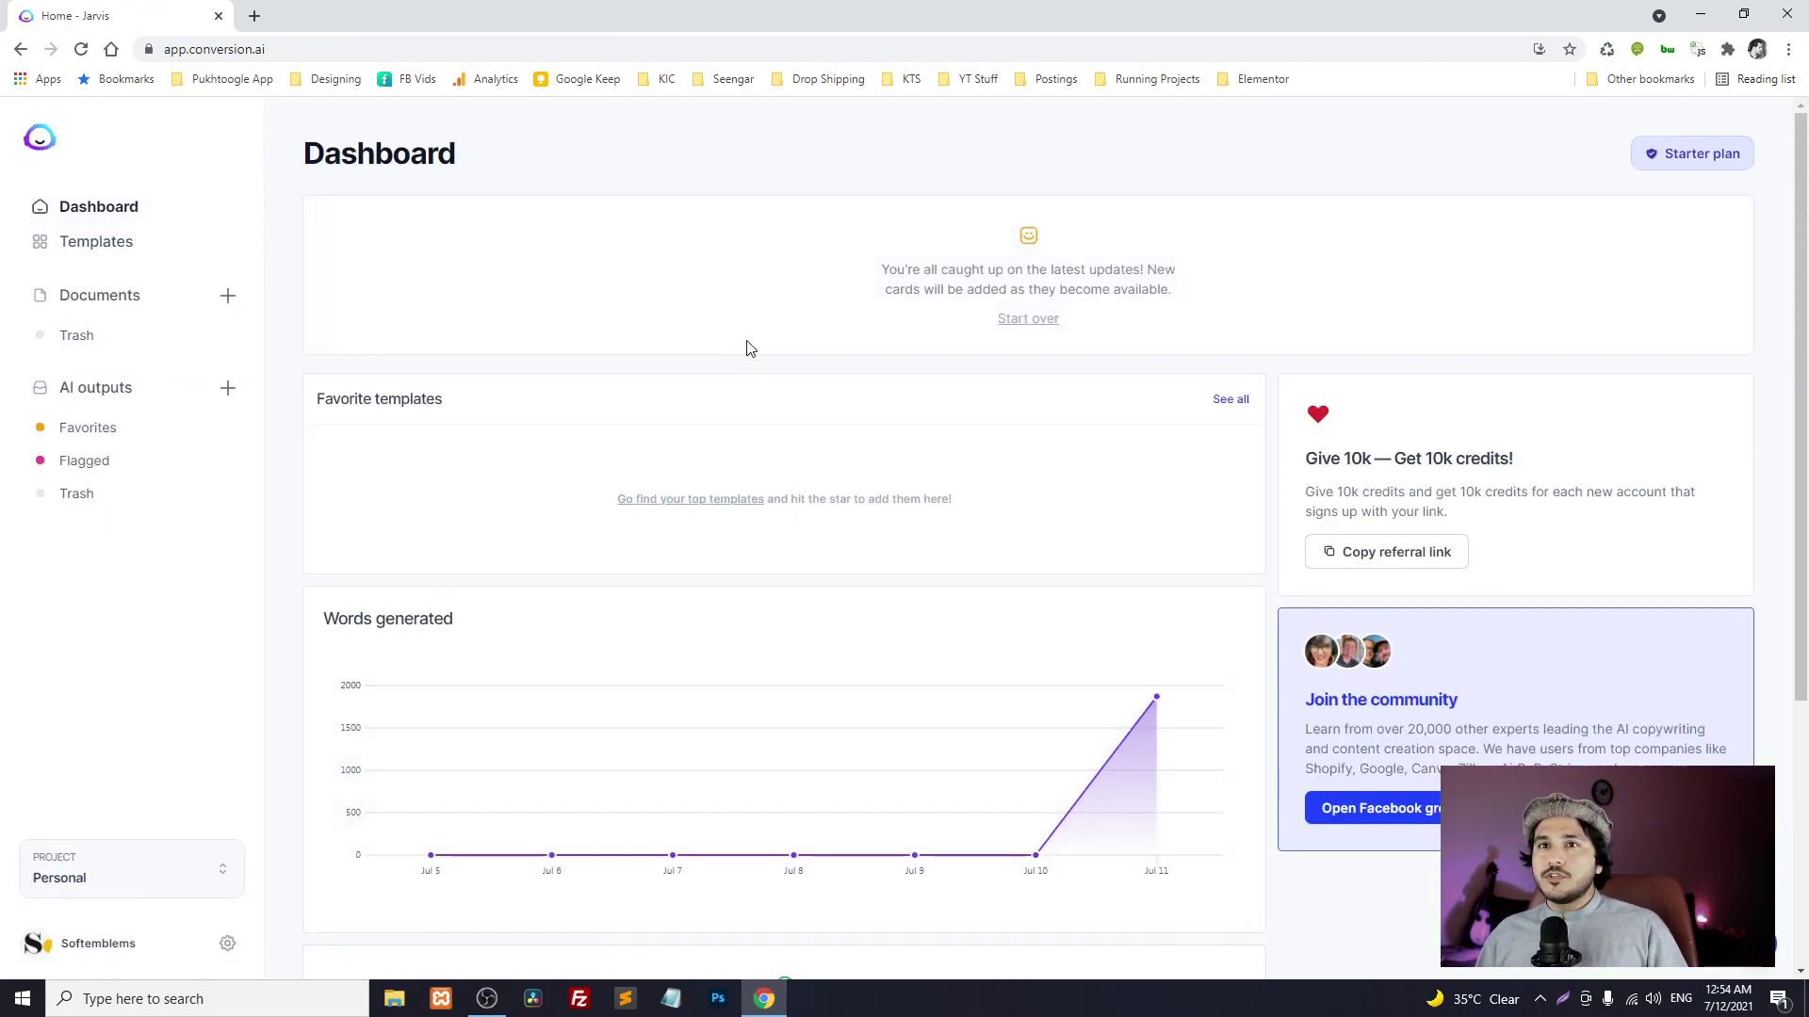
- Open the "SEO - Product Page - Title and Meta Descriptions" template from the template library
{"action": "left_click", "coordinate": [106, 241]}
{"action": "scroll", "coordinate": [777, 493], "scroll_direction": "down", "scroll_amount": 2}
{"action": "scroll", "coordinate": [773, 493], "scroll_direction": "down", "scroll_amount": 8}
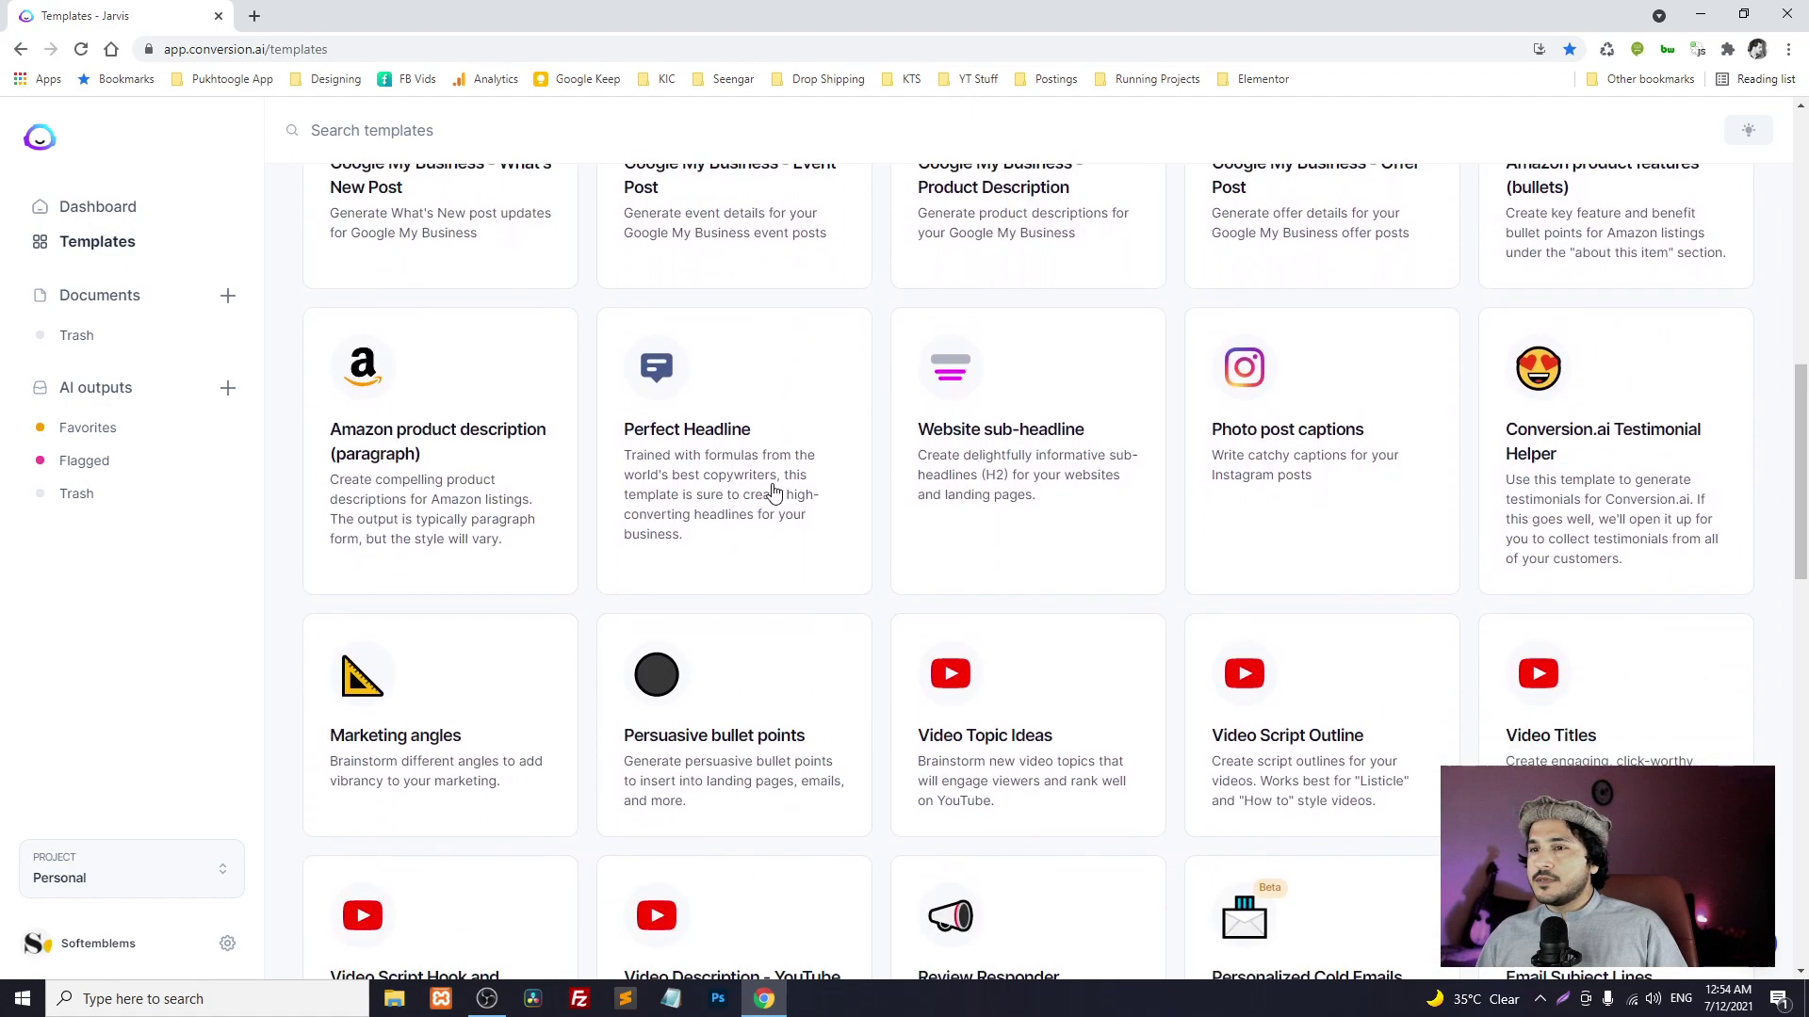
{"action": "scroll", "coordinate": [773, 493], "scroll_direction": "down", "scroll_amount": 4}
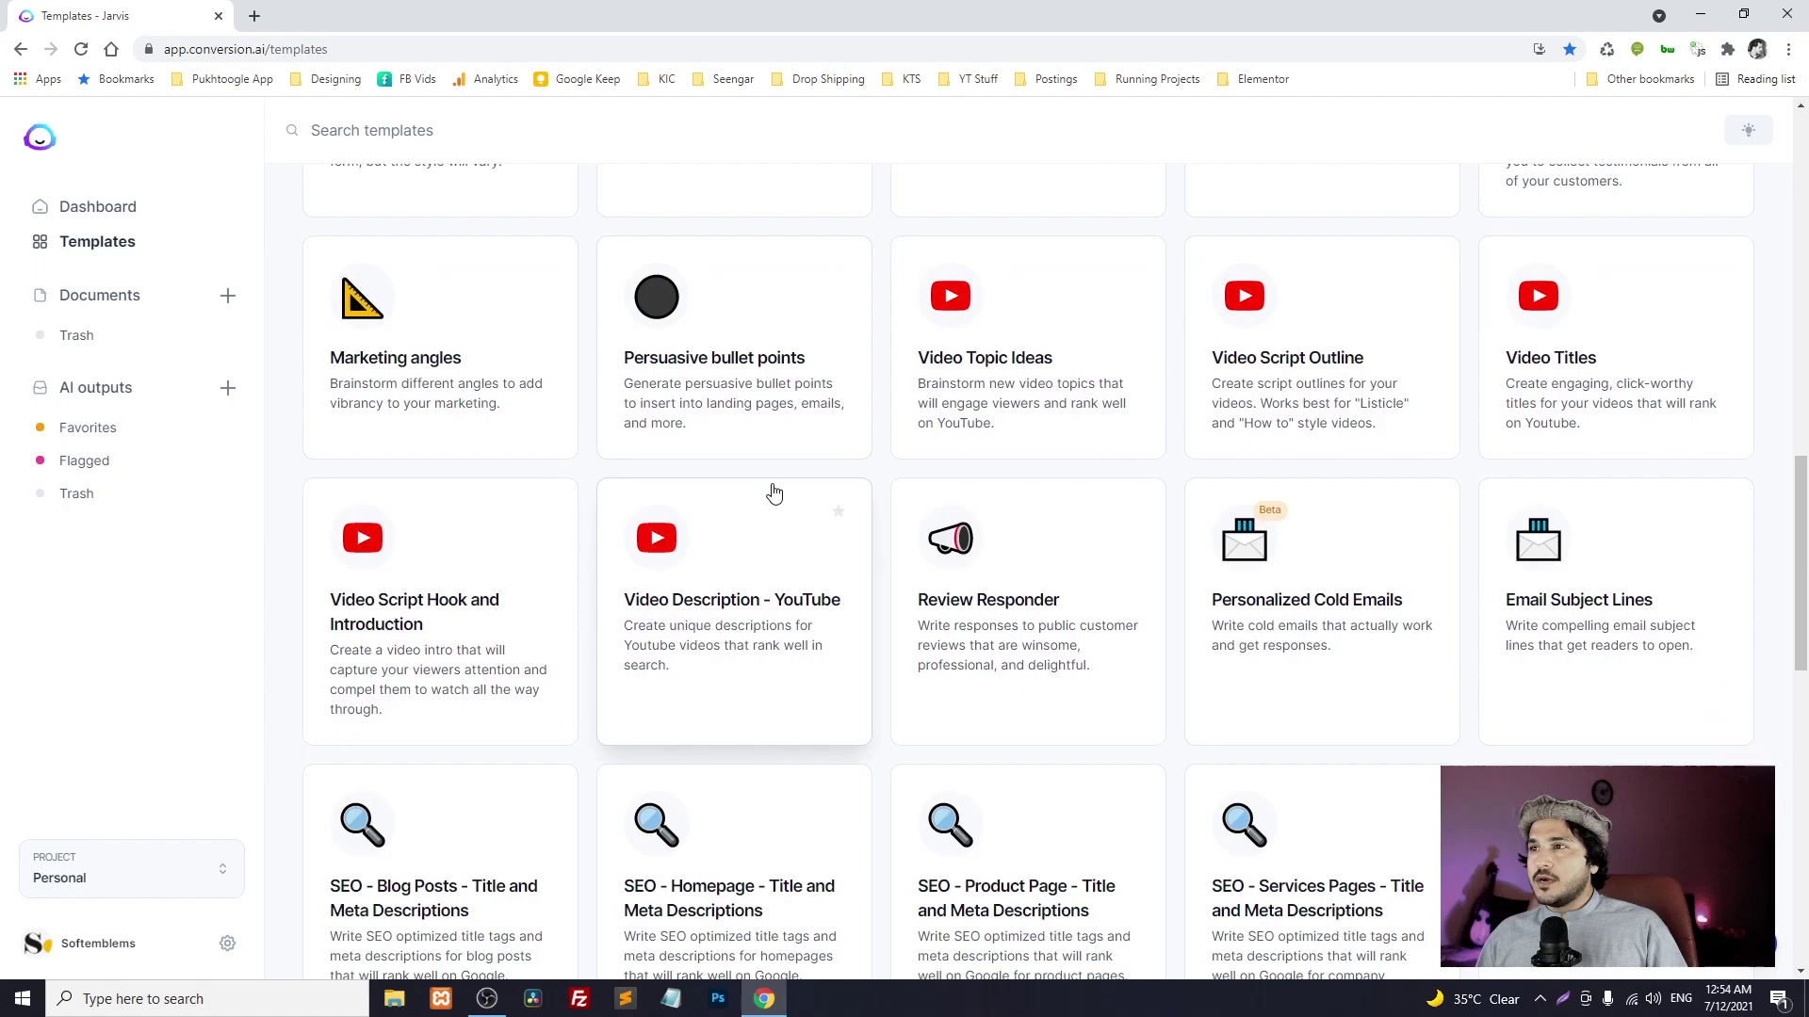
{"action": "scroll", "coordinate": [773, 493], "scroll_direction": "down", "scroll_amount": 3}
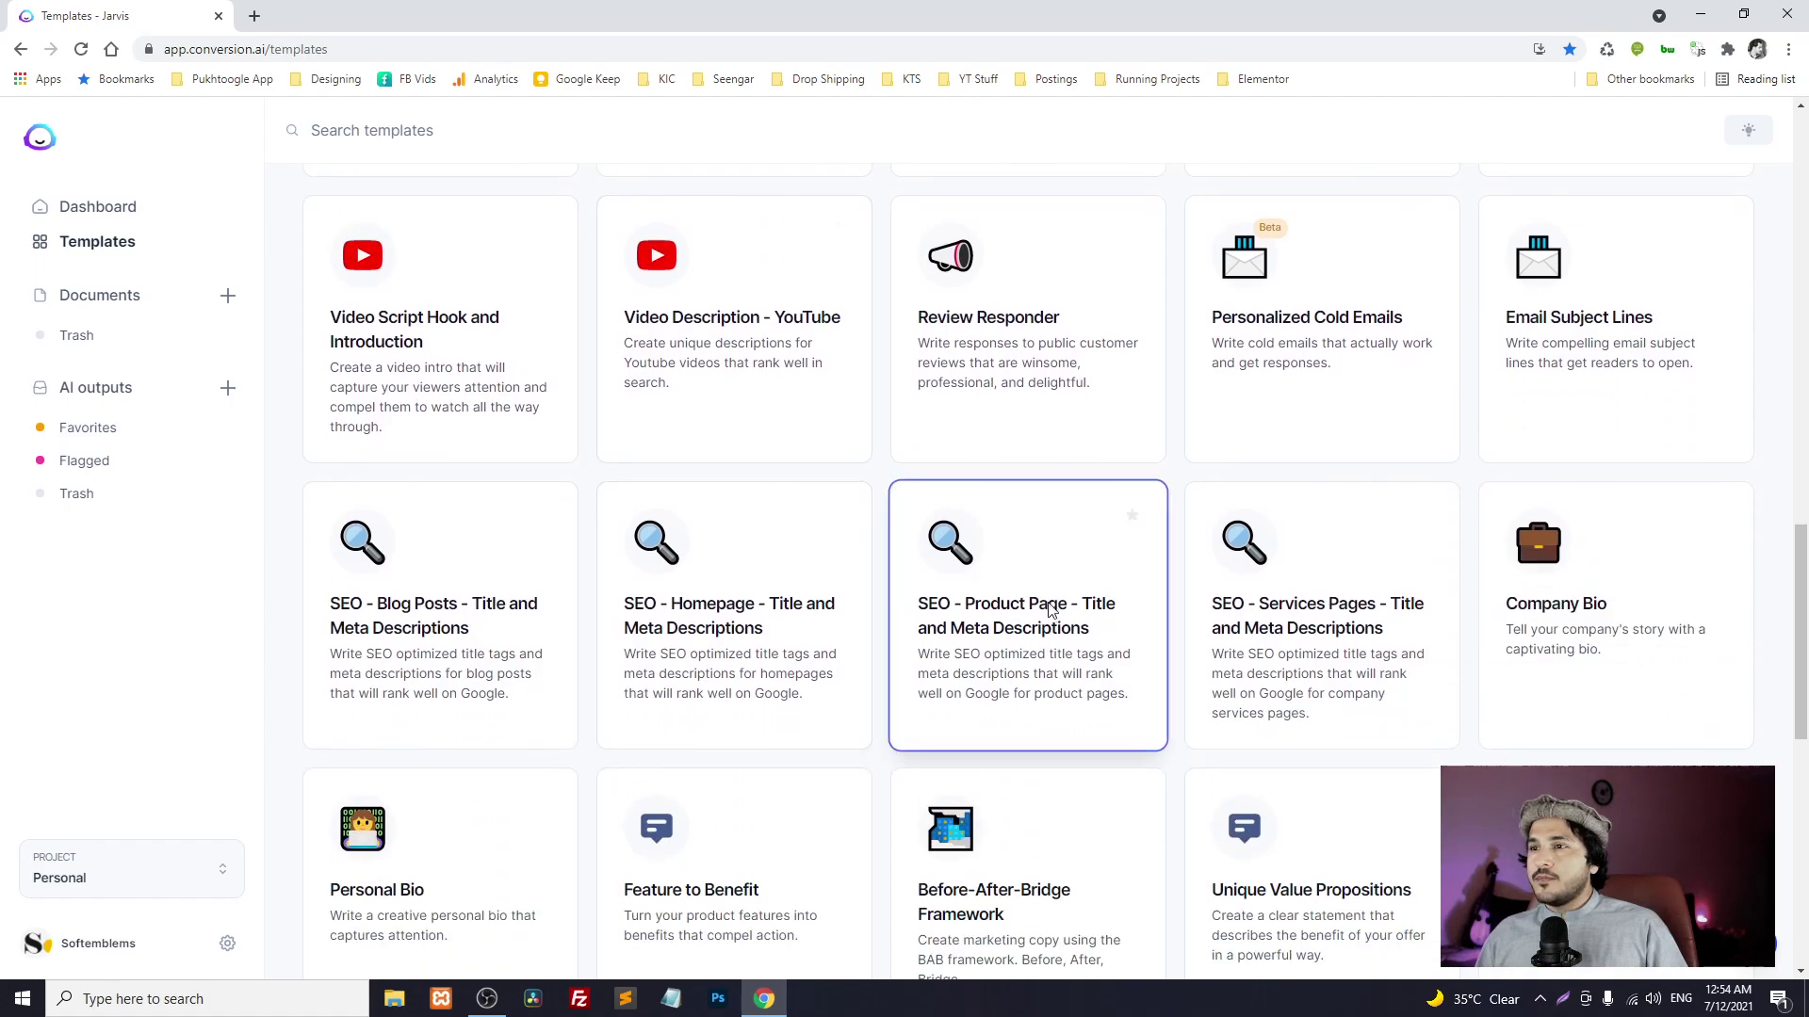
{"action": "left_click", "coordinate": [989, 494]}
- Enter "Seengar Fashion" as the company name and "Magenta Afghan Dress" as the product name
{"action": "left_click", "coordinate": [226, 286]}
{"action": "type", "text": "Seeng"}
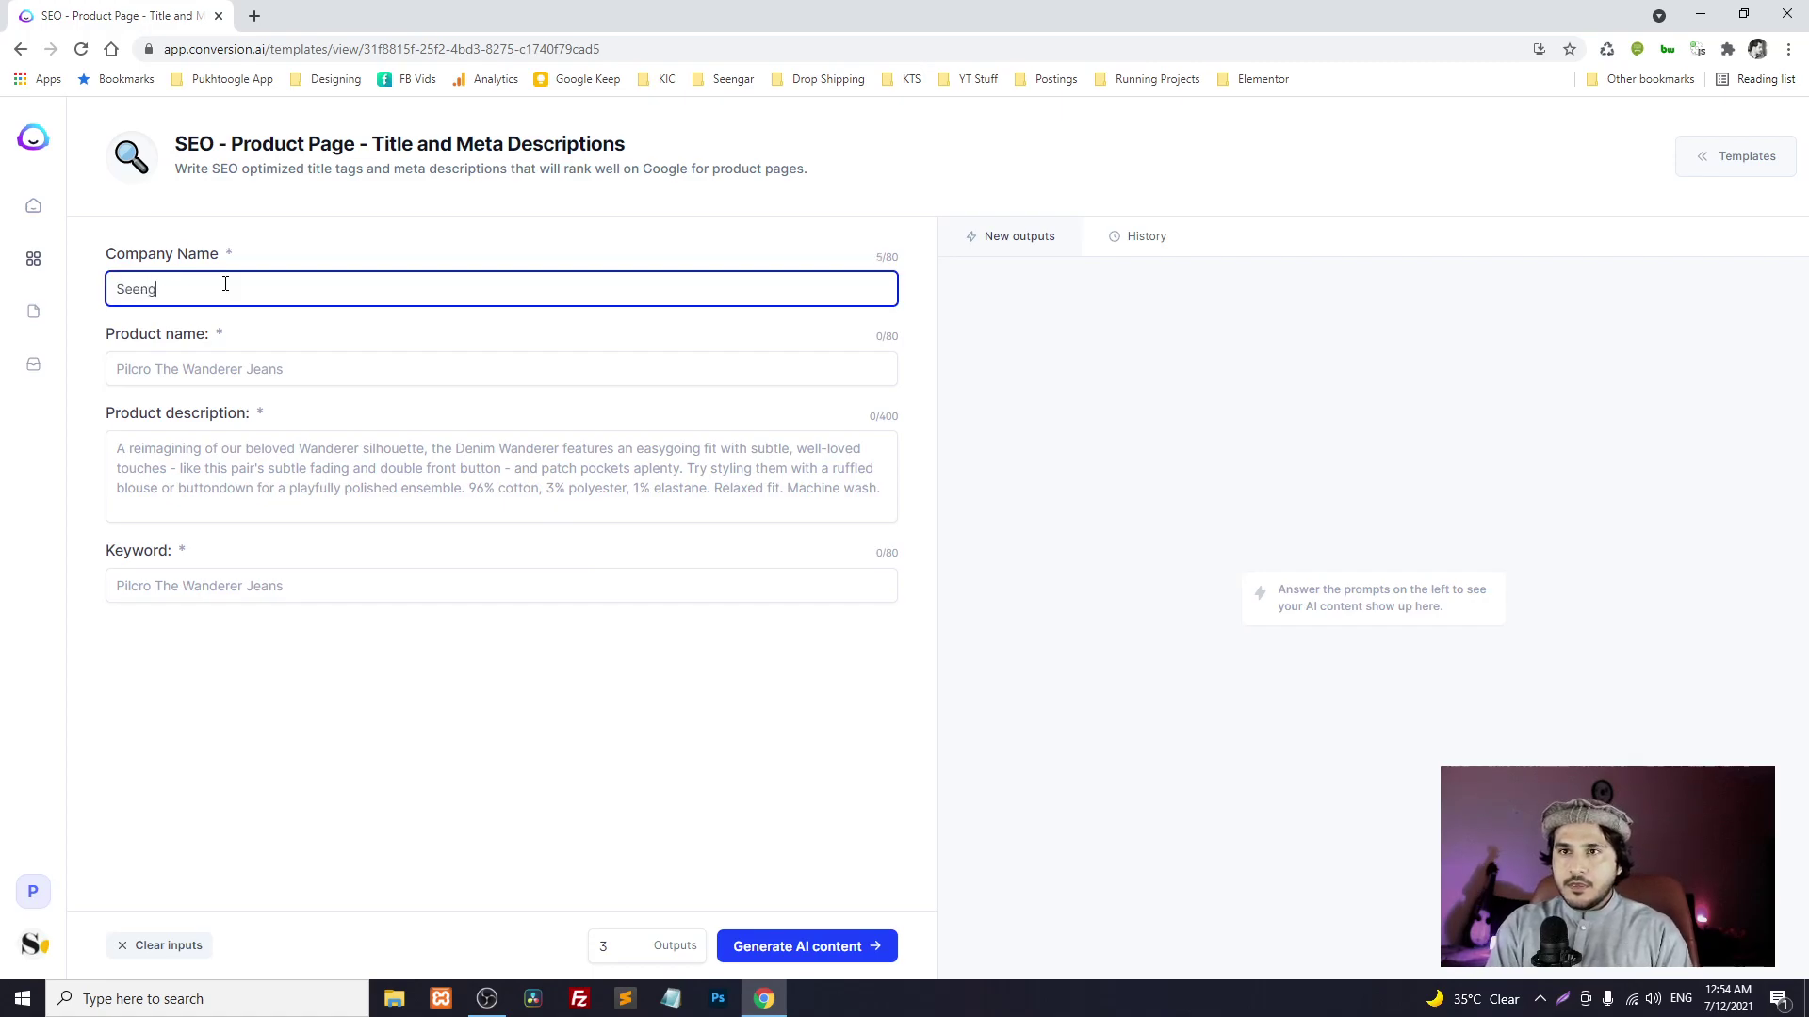
{"action": "type", "text": "ar Fashion"}
{"action": "key", "text": "Tab"}
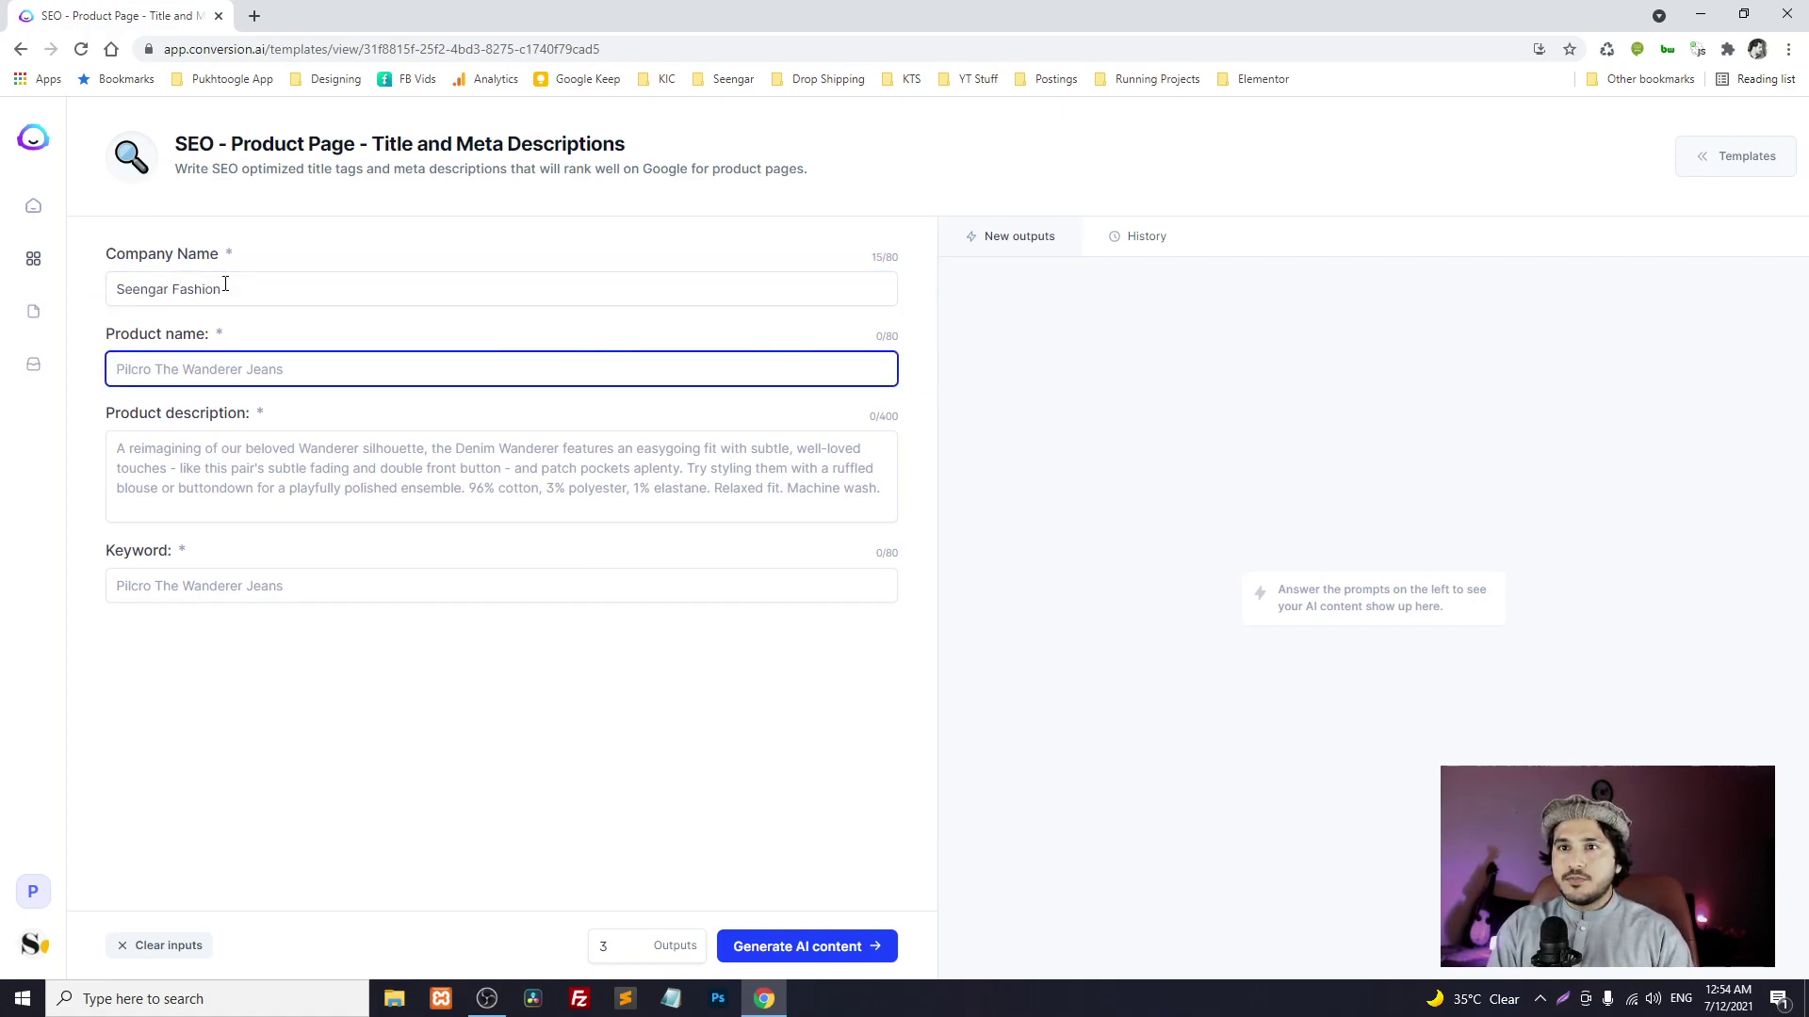
{"action": "type", "text": "Magenta Afghan Dress"}
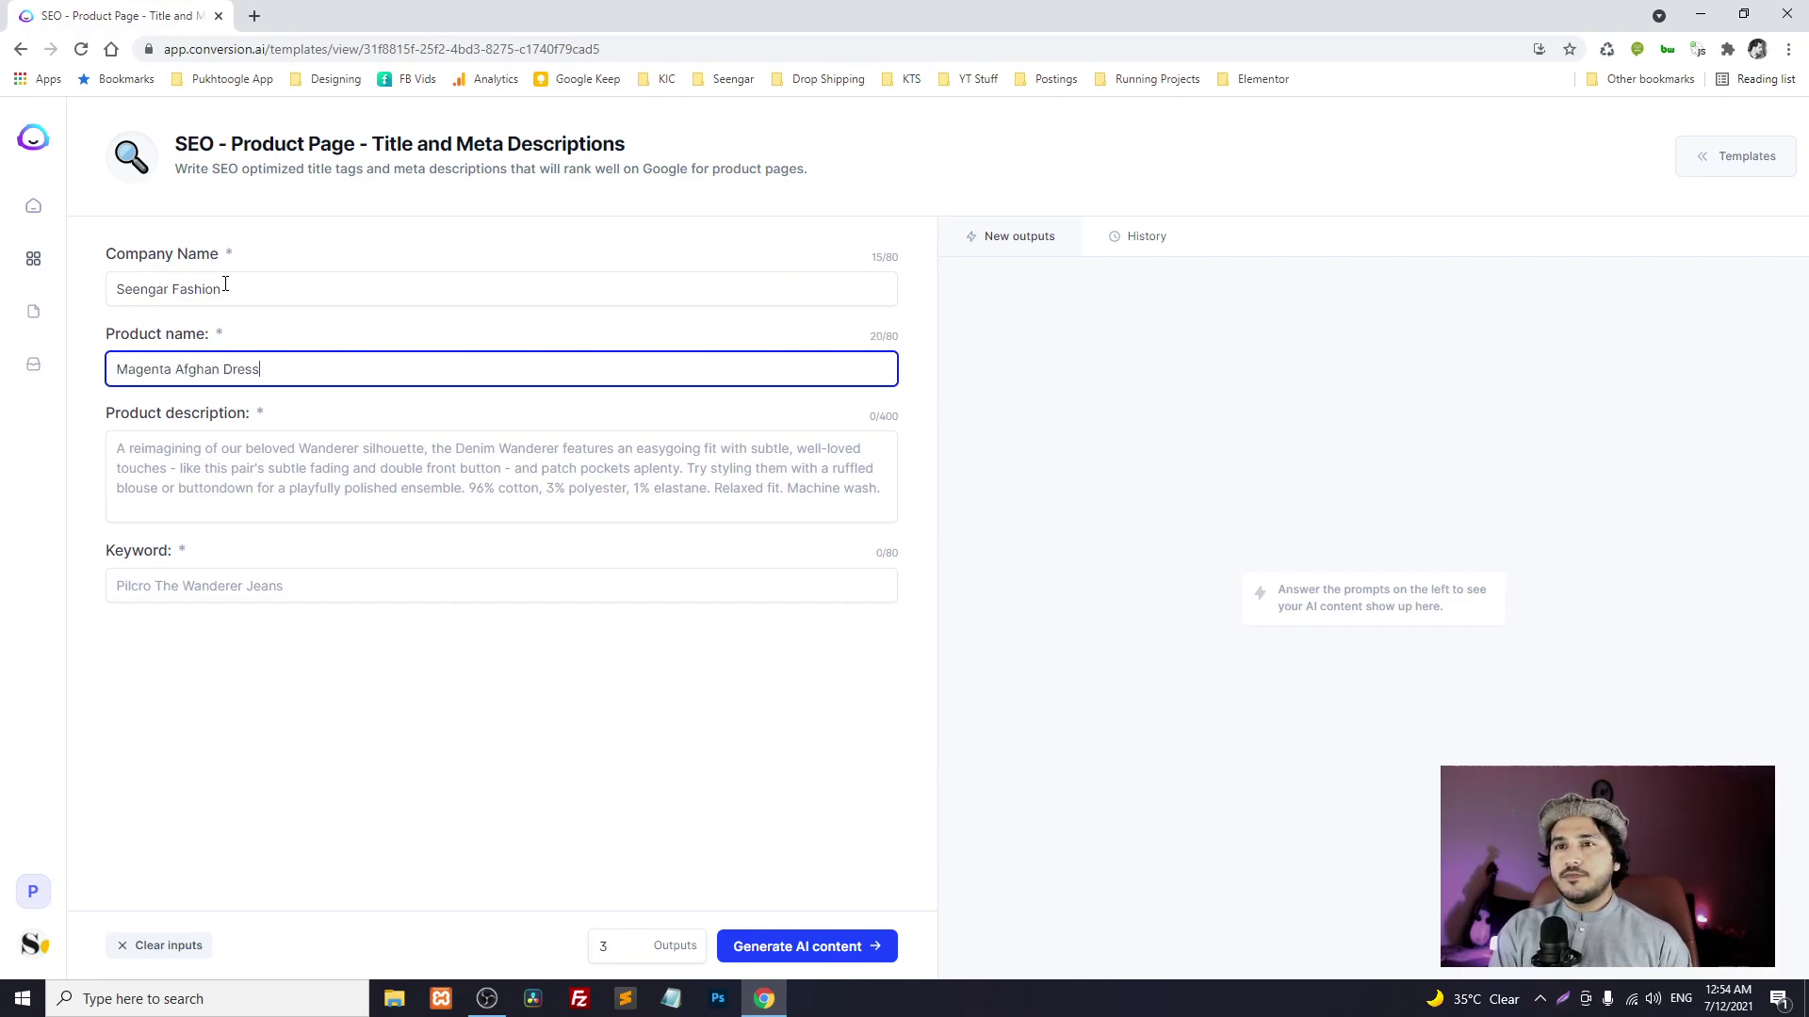
- Start the product description with "Magenta Afghan Dress is one of our best seller"
{"action": "left_click", "coordinate": [216, 464]}
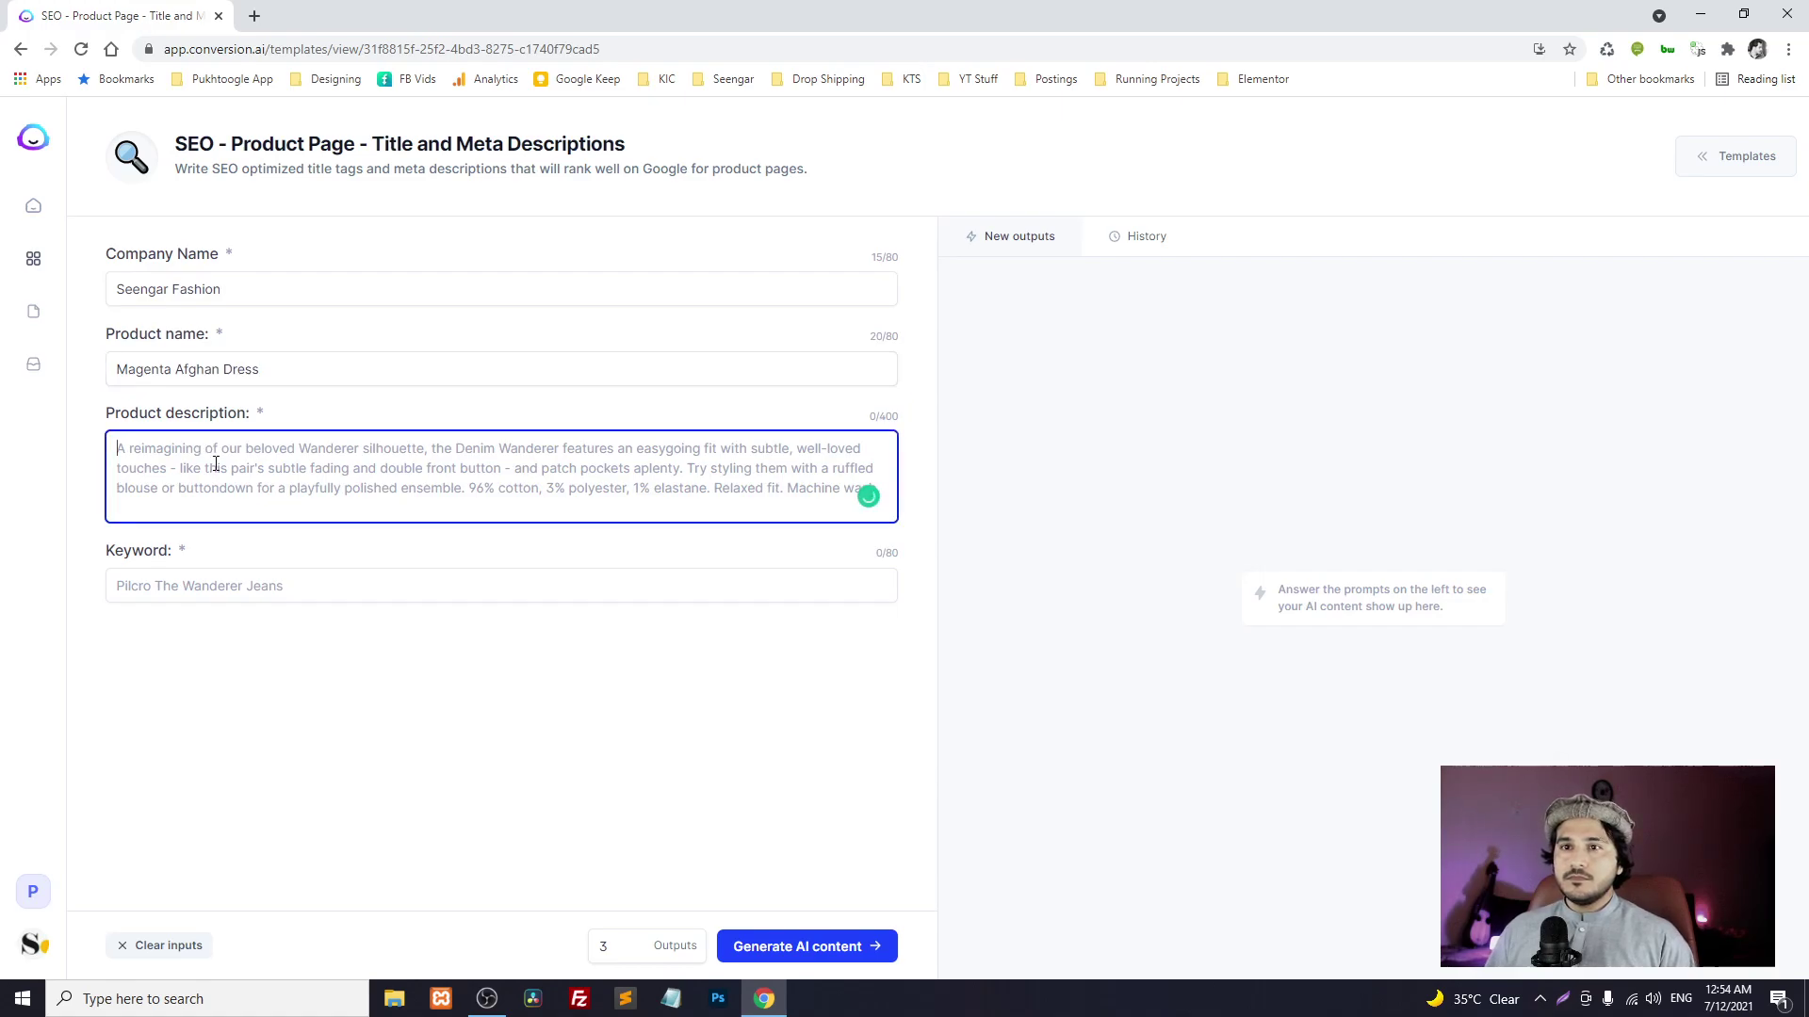
{"action": "type", "text": "That"}
{"action": "key", "text": "BackSpace"}
{"action": "key", "text": "BackSpace"}
{"action": "type", "text": "is i"}
{"action": "key", "text": "ctrl+a"}
{"action": "type", "text": "Ma"}
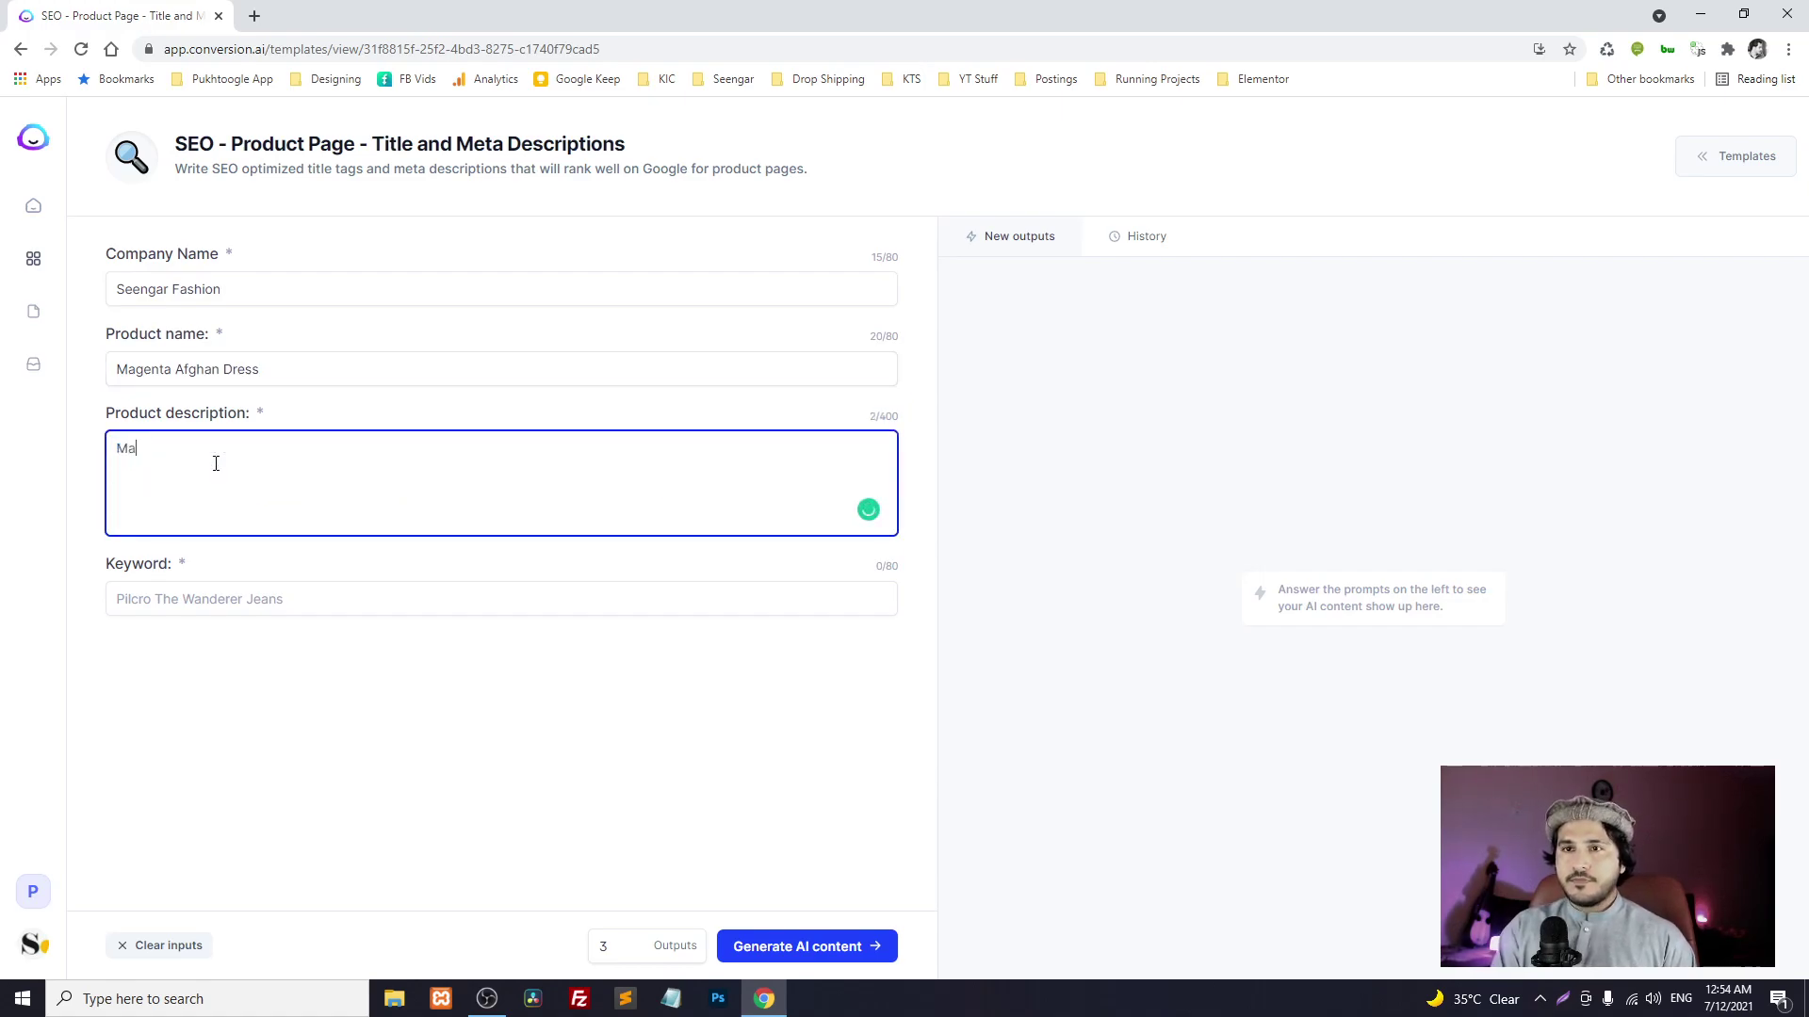
{"action": "type", "text": "genta A"}
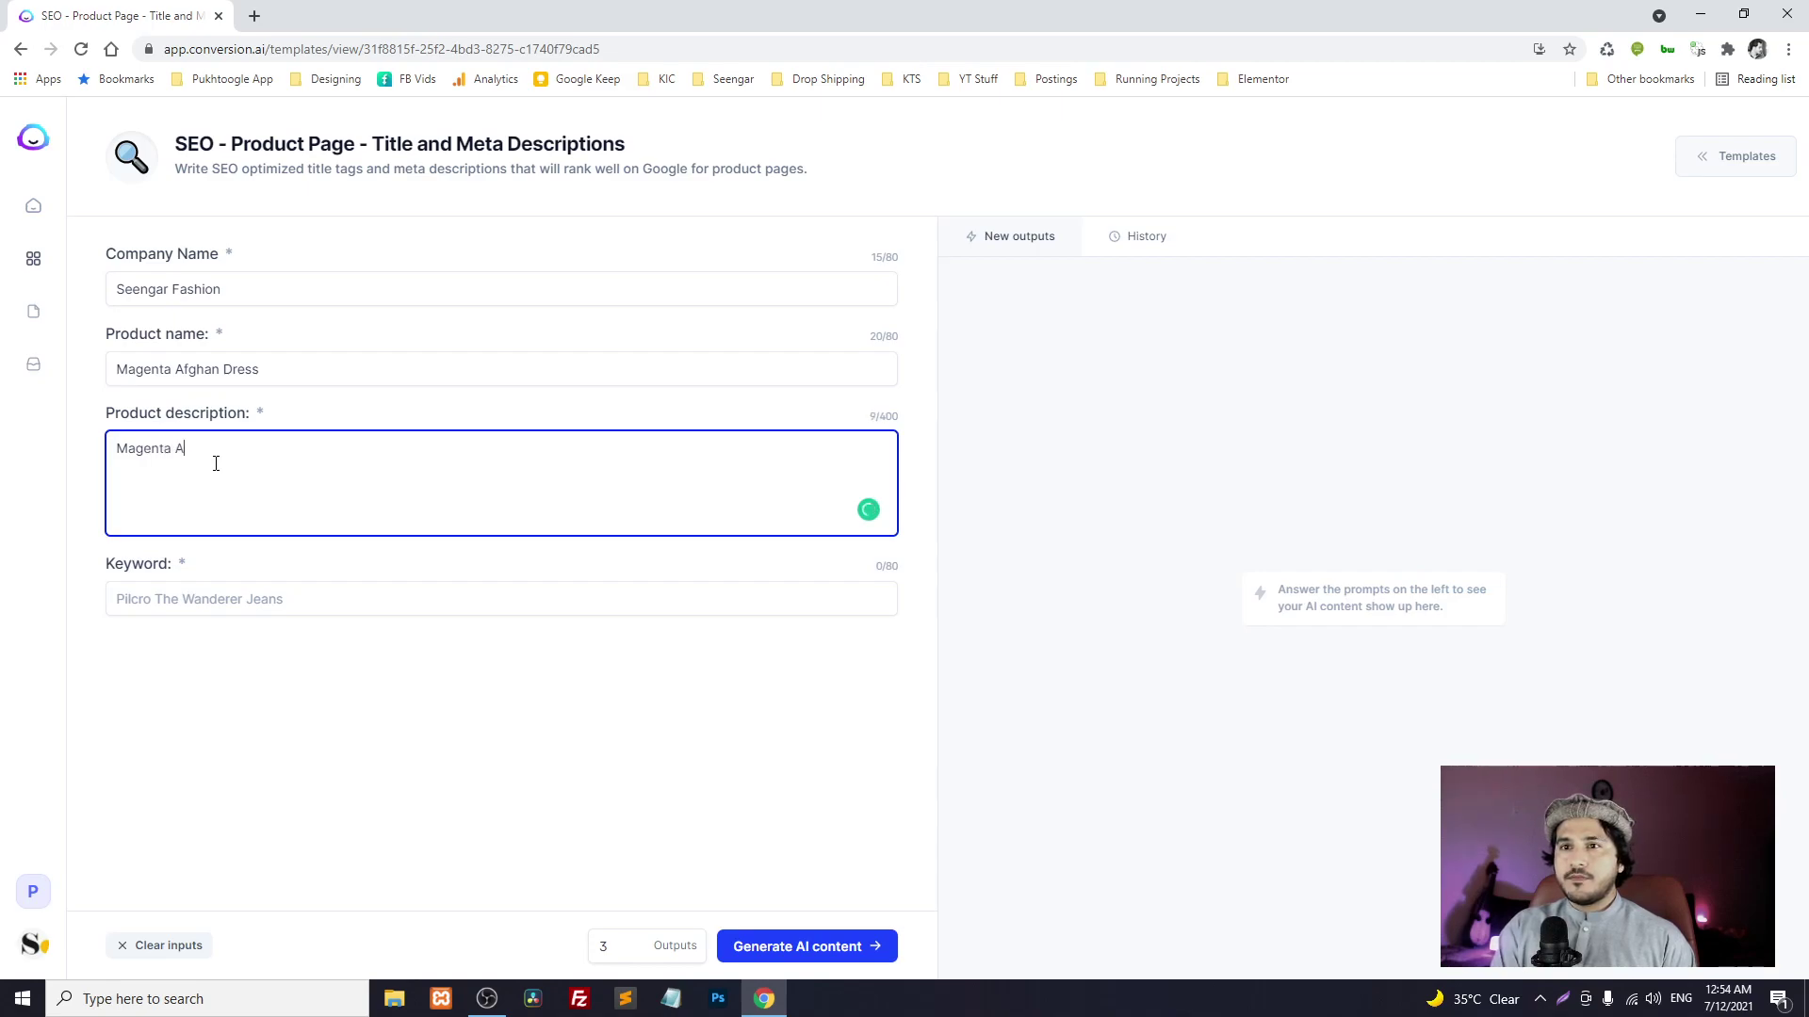
{"action": "type", "text": "fghan Dress is one of our "}
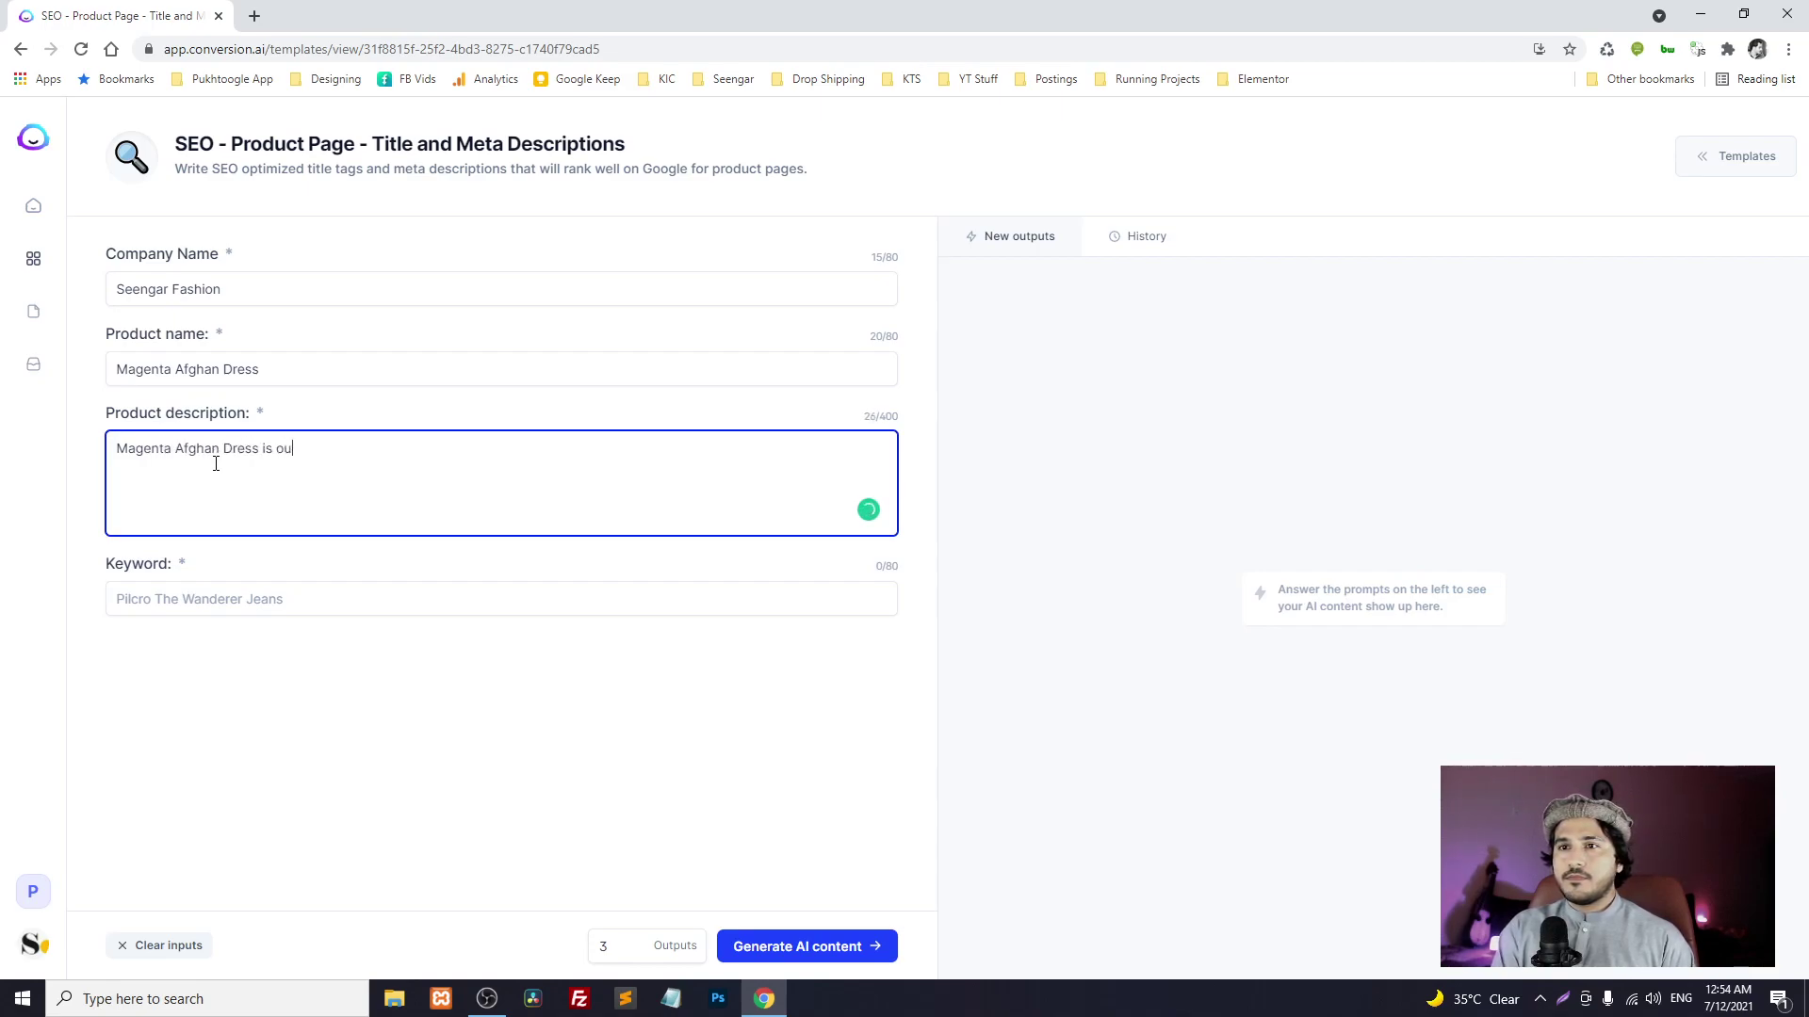
{"action": "type", "text": "best seller "}
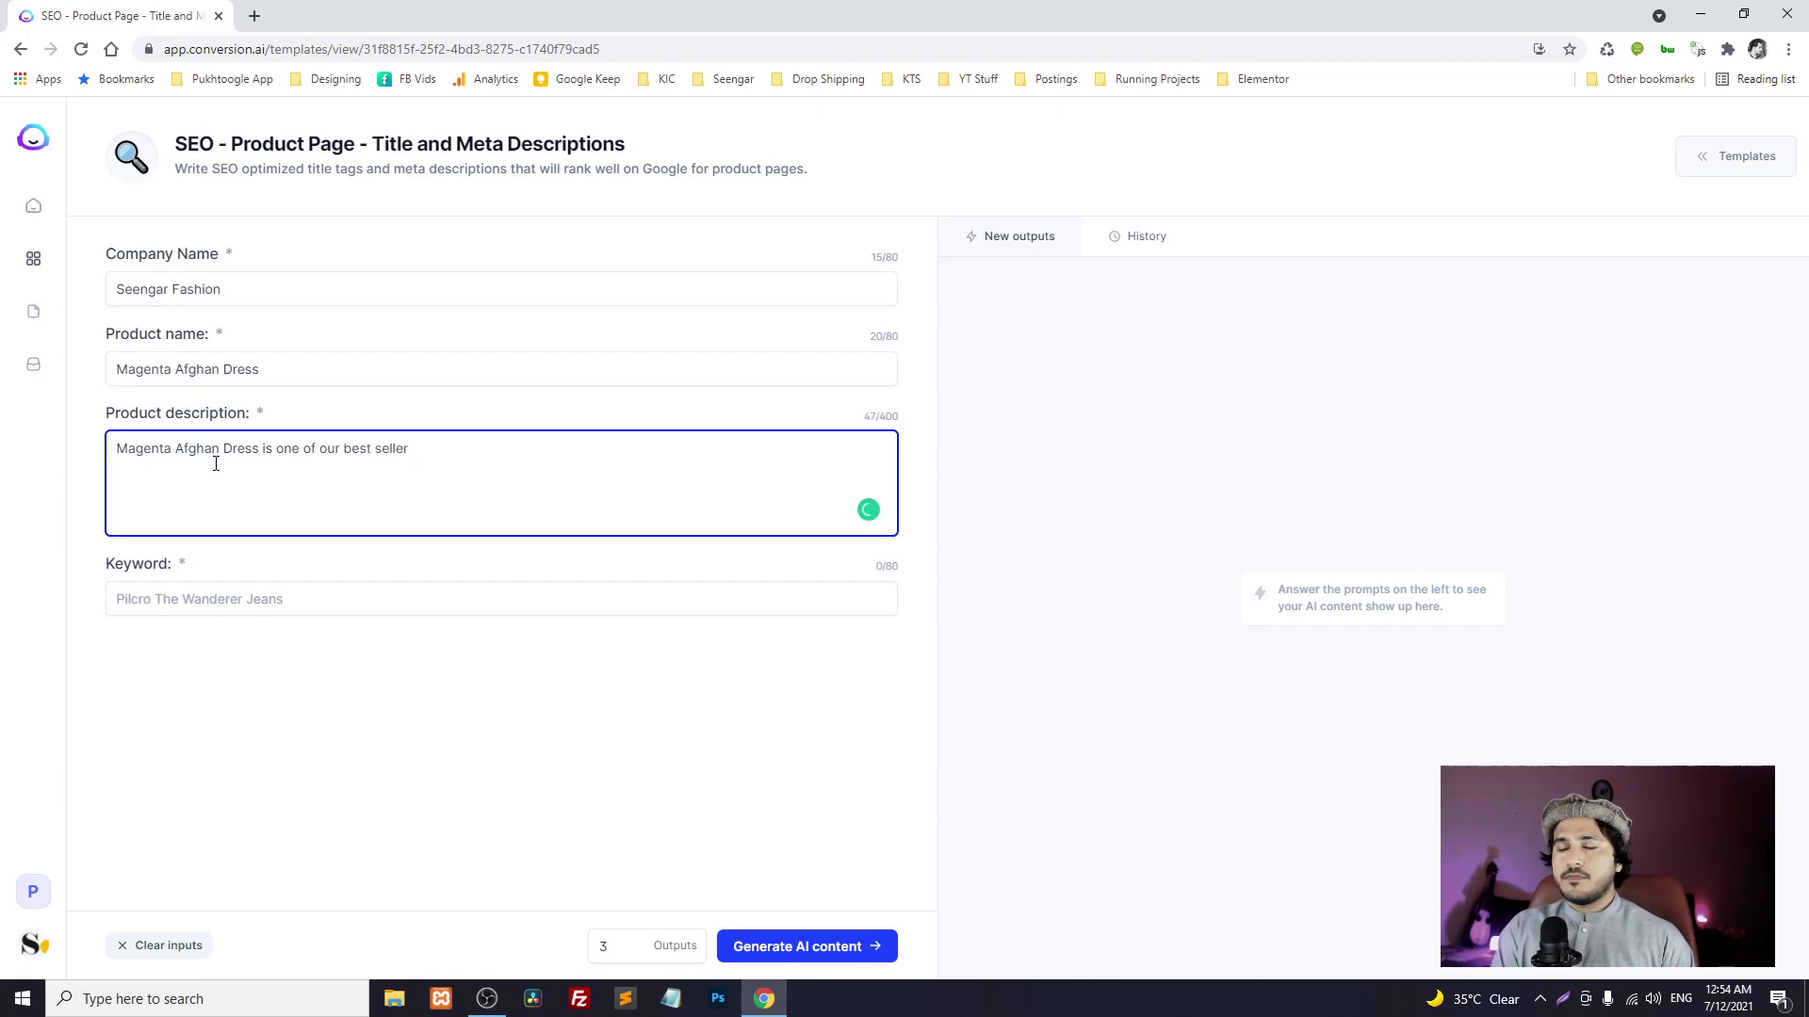
- Continue the product description with "dress which comes with heavy embriodary on top along with mirror work on the sides made with pure velvet."
{"action": "type", "text": "dress which com"}
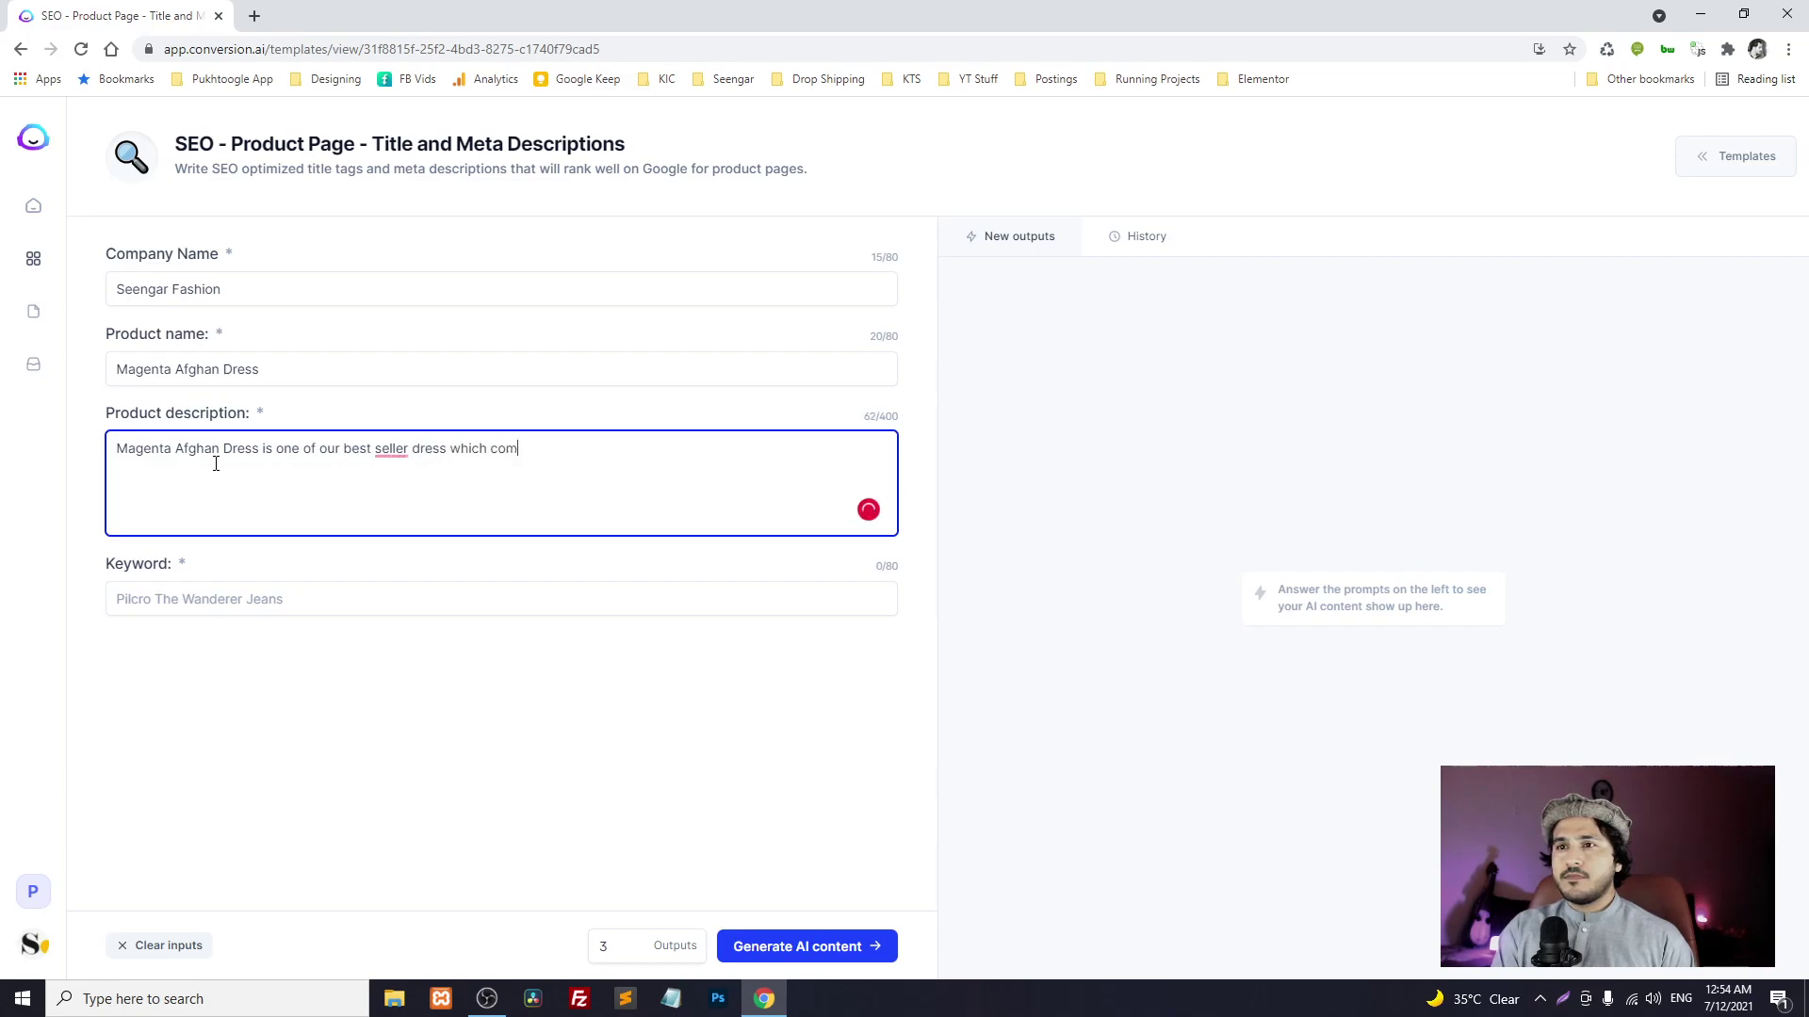
{"action": "type", "text": "es with hea"}
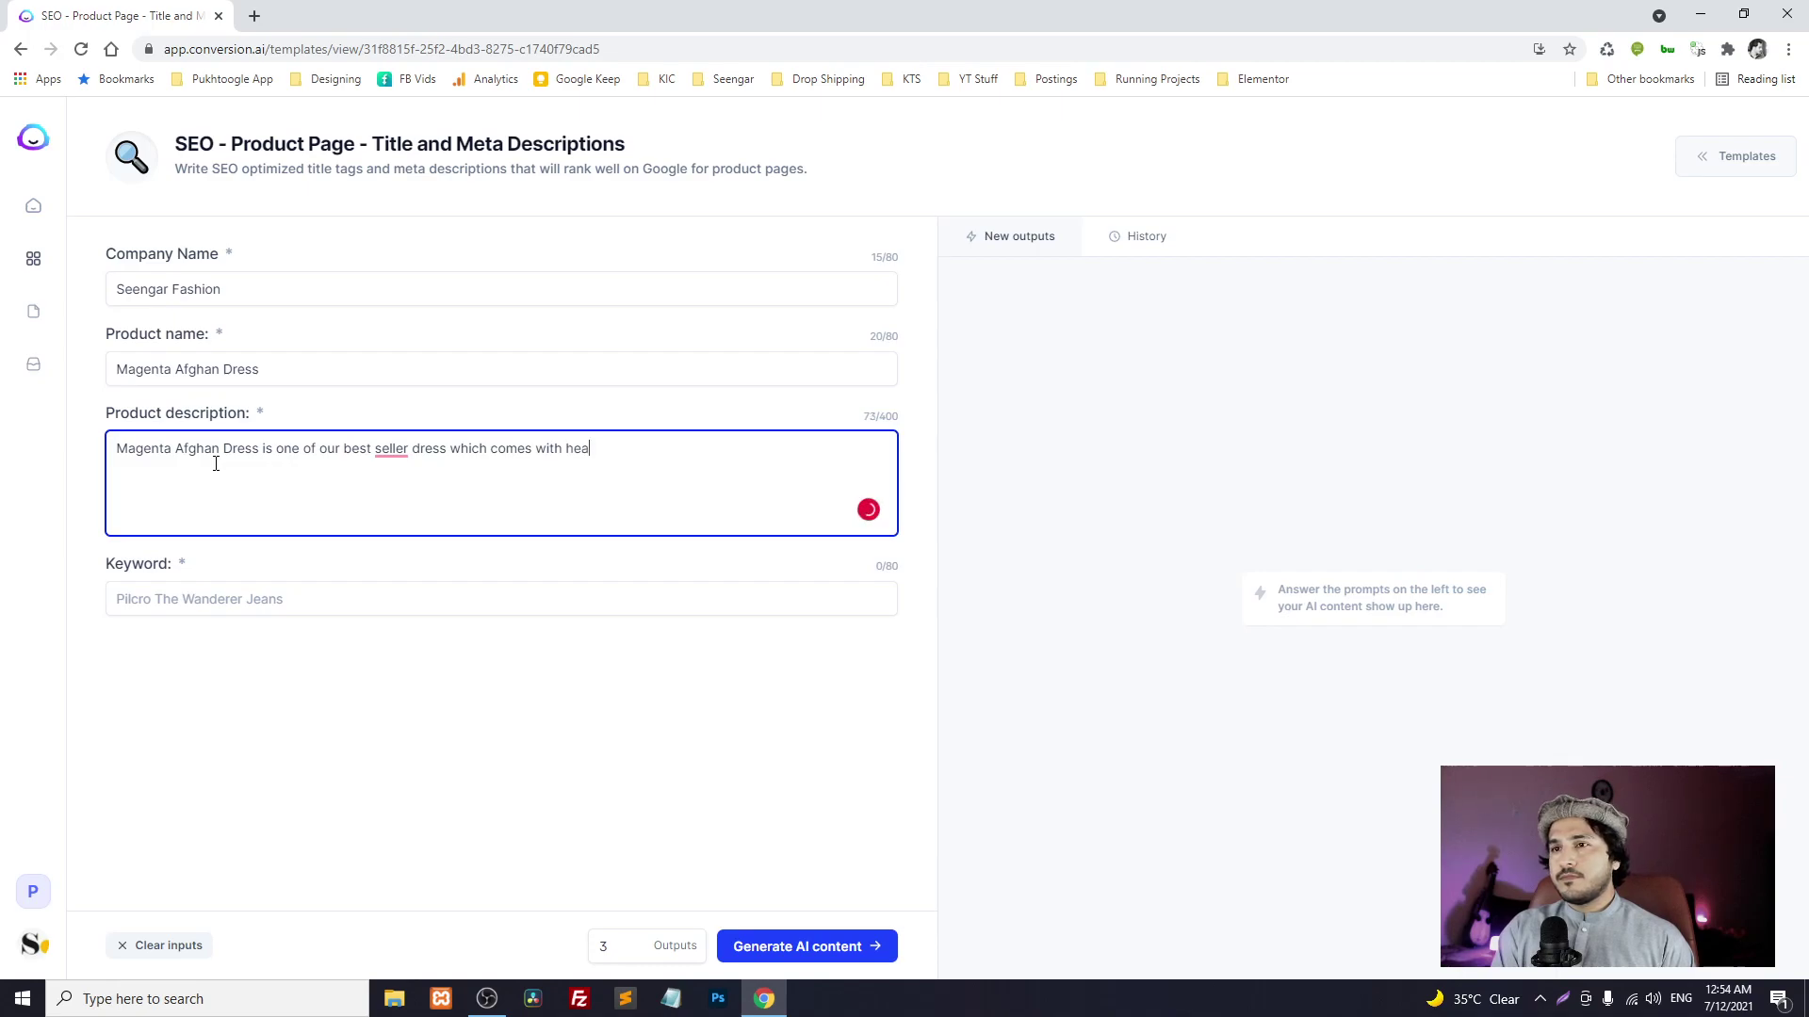
{"action": "type", "text": "vy embriodary on top"}
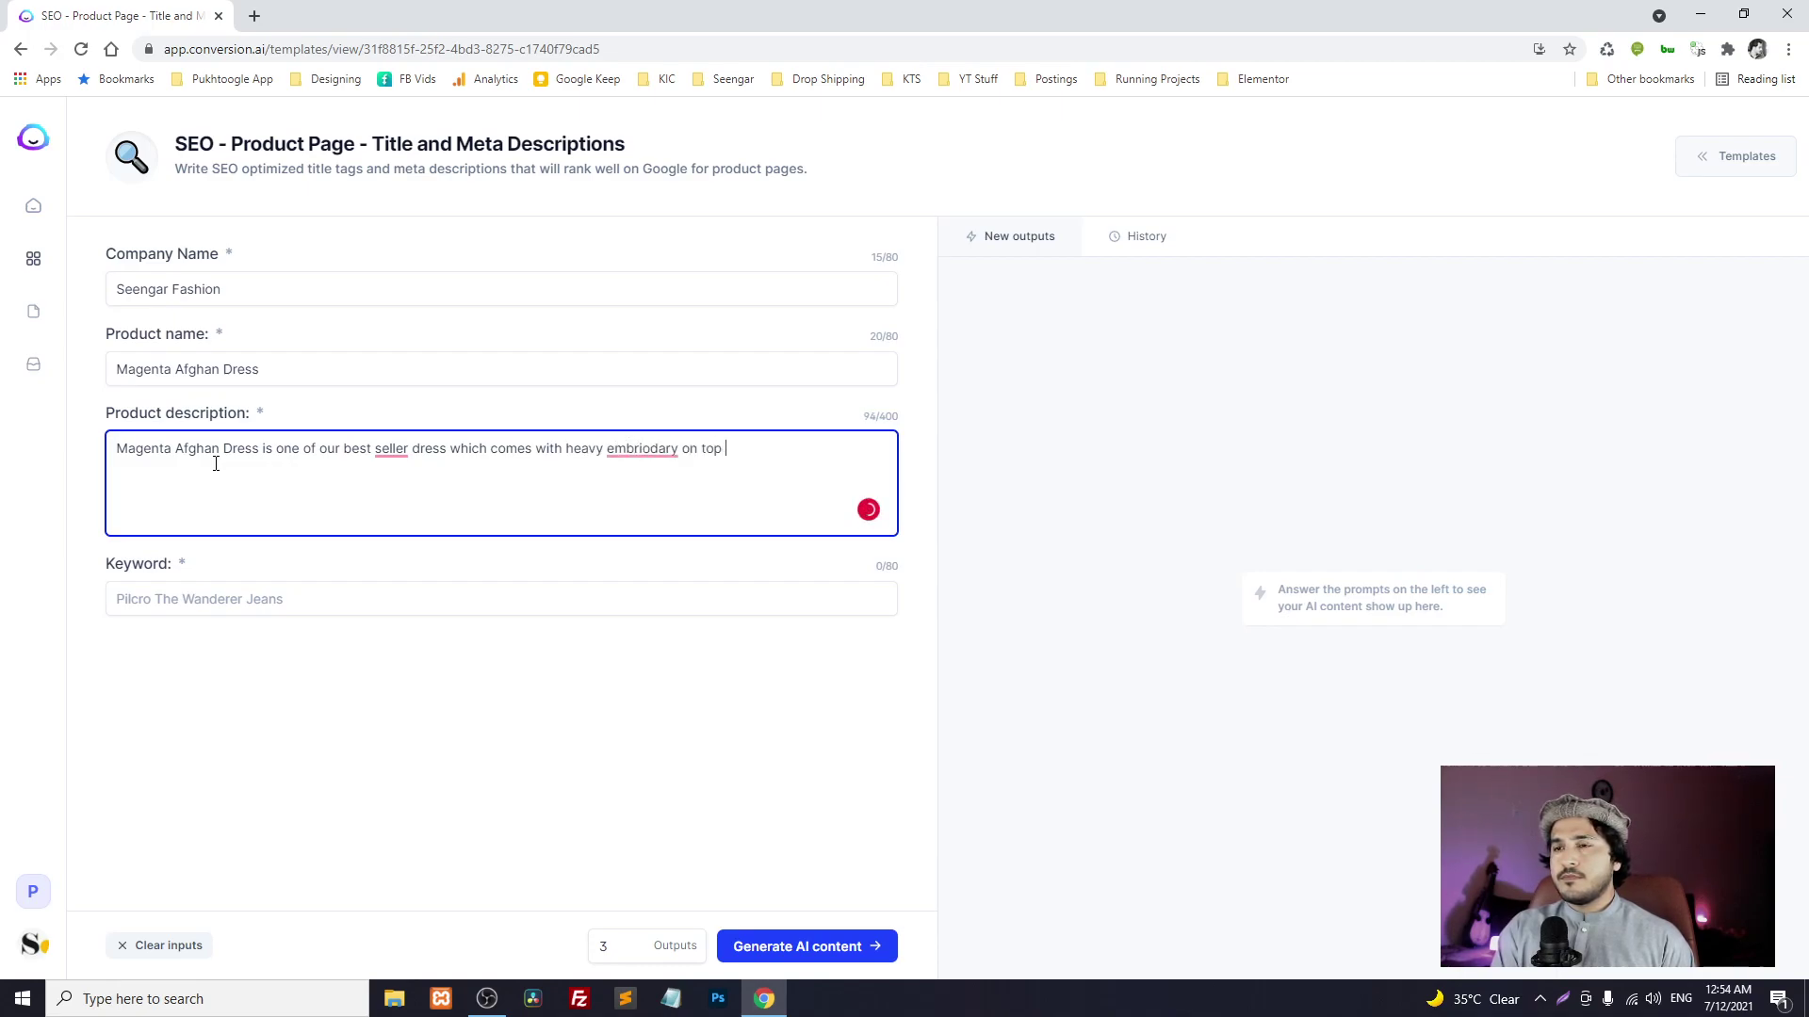
{"action": "type", "text": " along with mirror work on the si"}
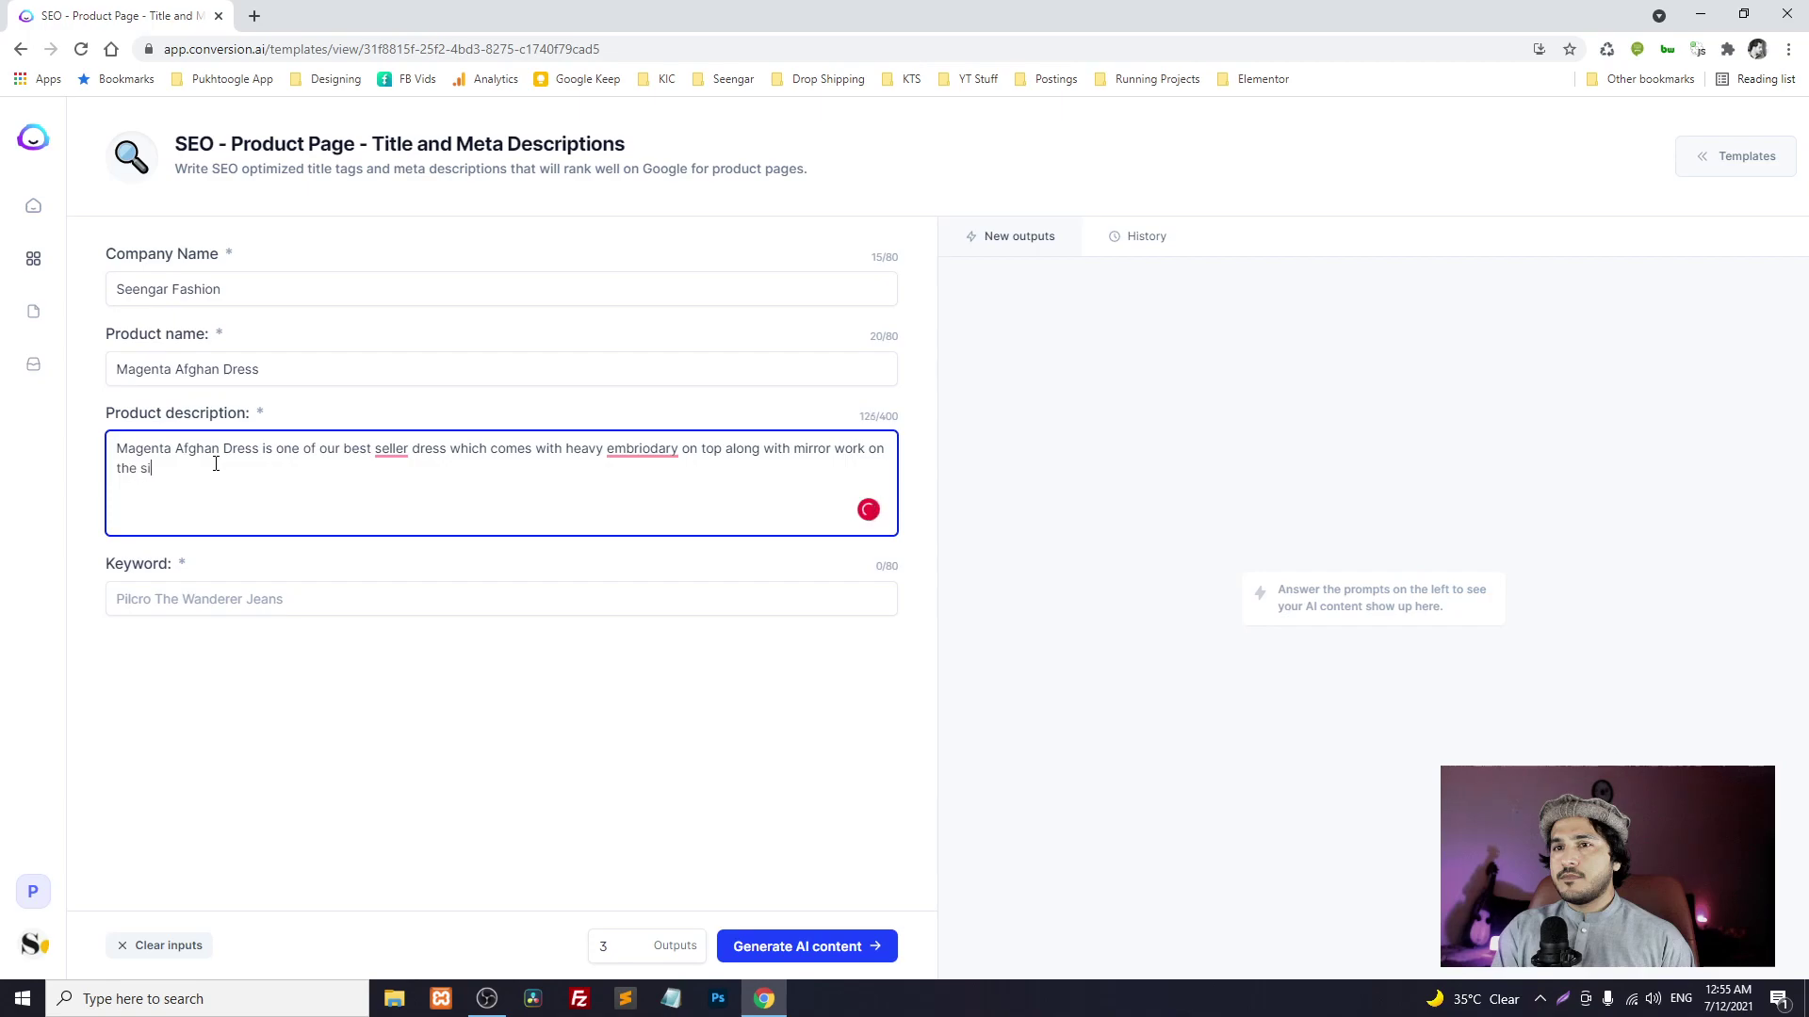
{"action": "type", "text": "des made with pure velvet."}
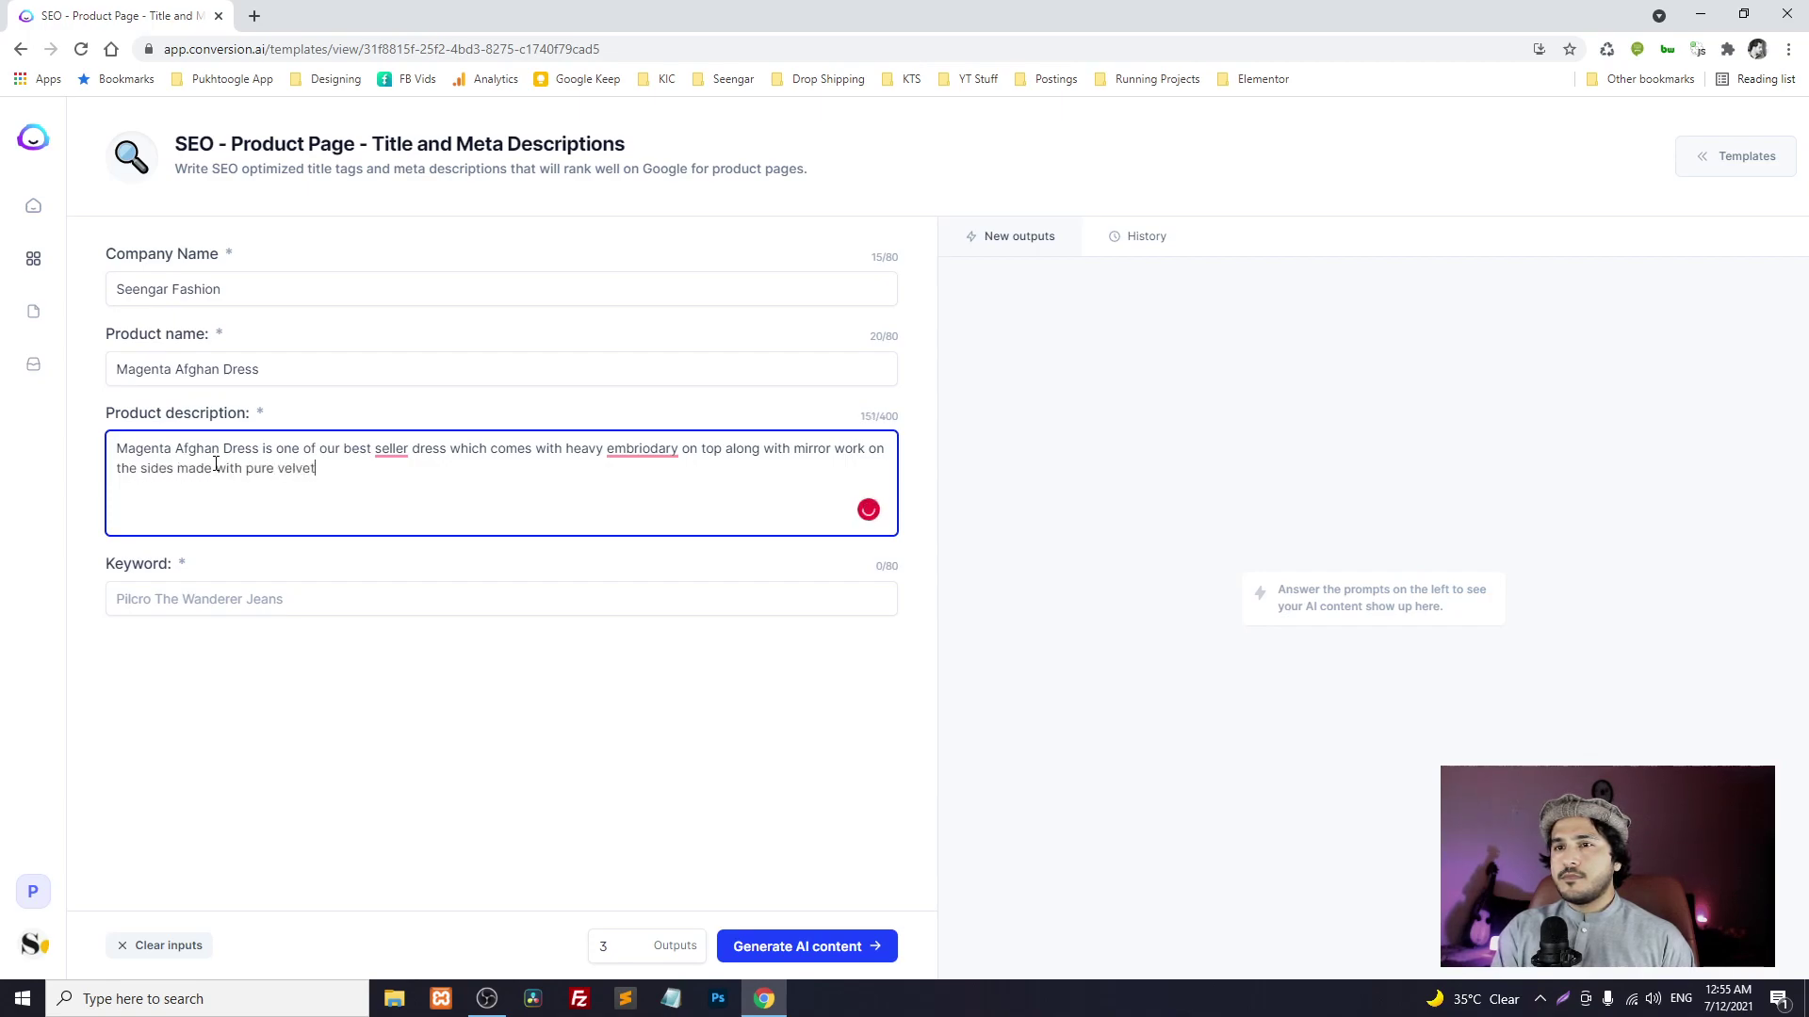
- Proofread the flagged words in the product description, keeping "dress" singular and correcting the misspelled word to "embroidery"
{"action": "left_click", "coordinate": [435, 464]}
{"action": "left_click", "coordinate": [447, 500]}
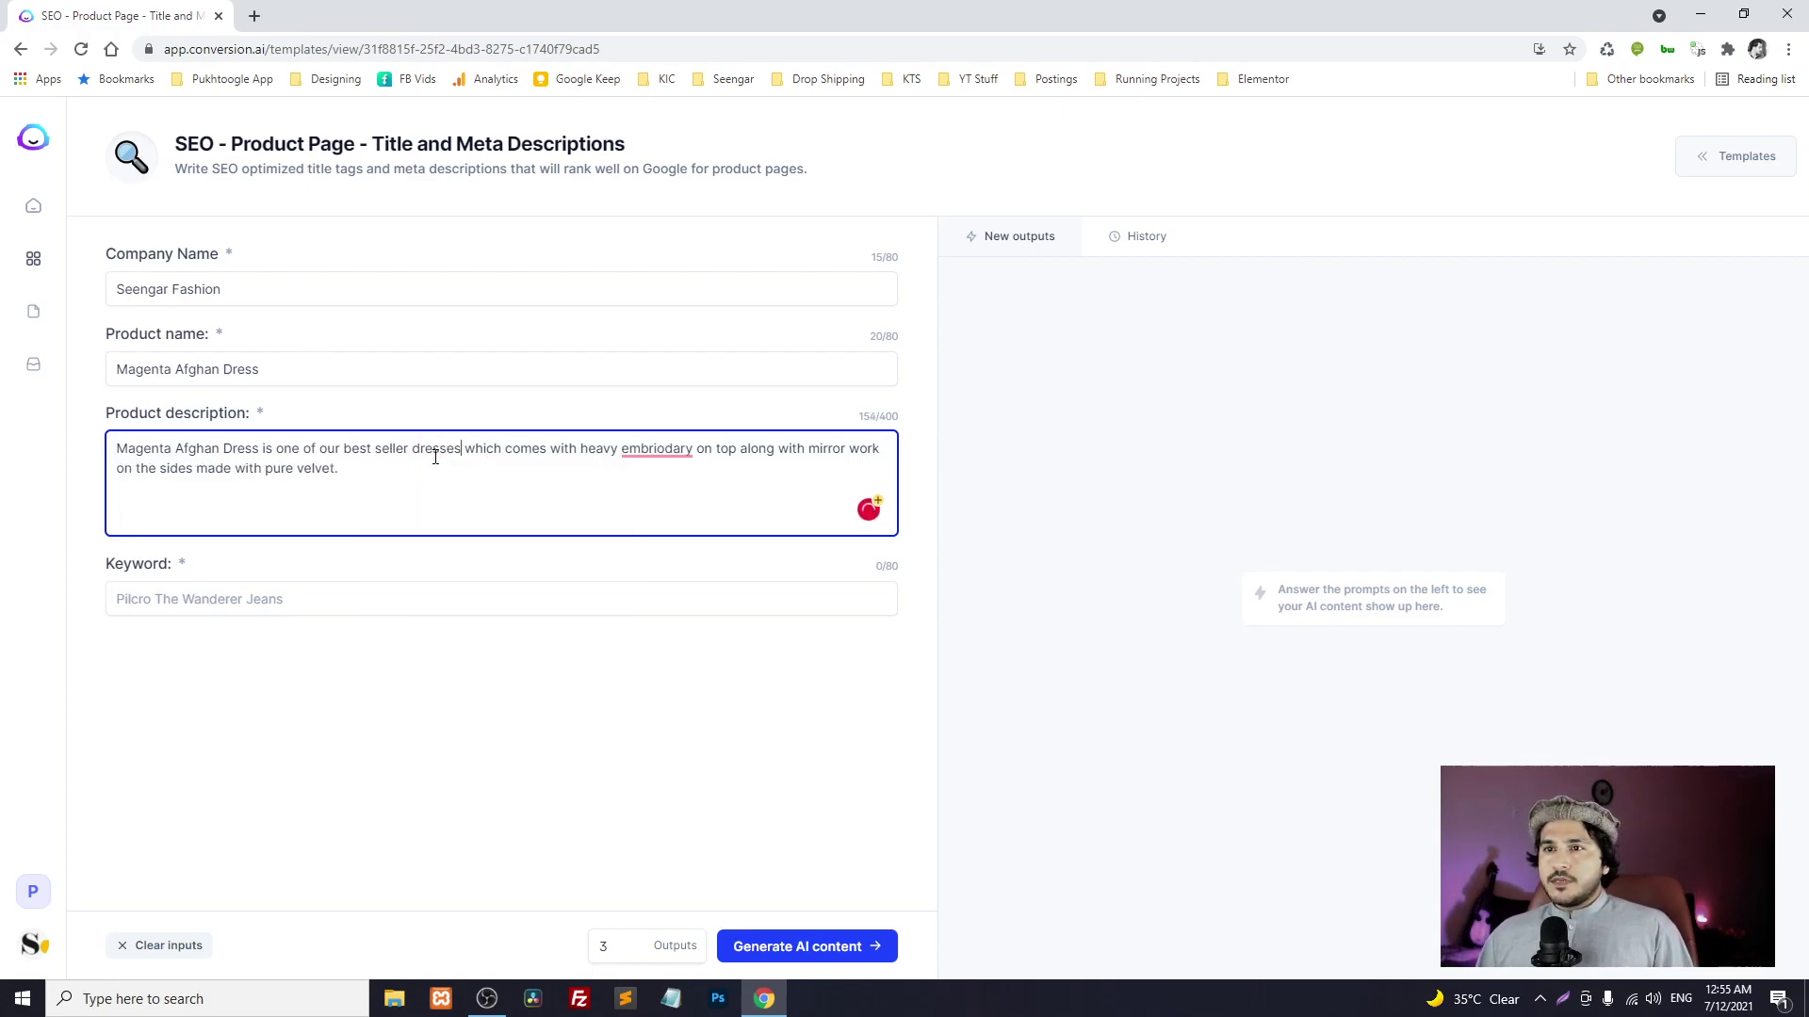
{"action": "key", "text": "BackSpace"}
{"action": "key", "text": "BackSpace"}
{"action": "left_click", "coordinate": [624, 456]}
{"action": "left_click", "coordinate": [633, 478]}
- Copy "Afghan Dress" from the product name into the keyword and generate AI content with 3 outputs
{"action": "left_click", "coordinate": [222, 595]}
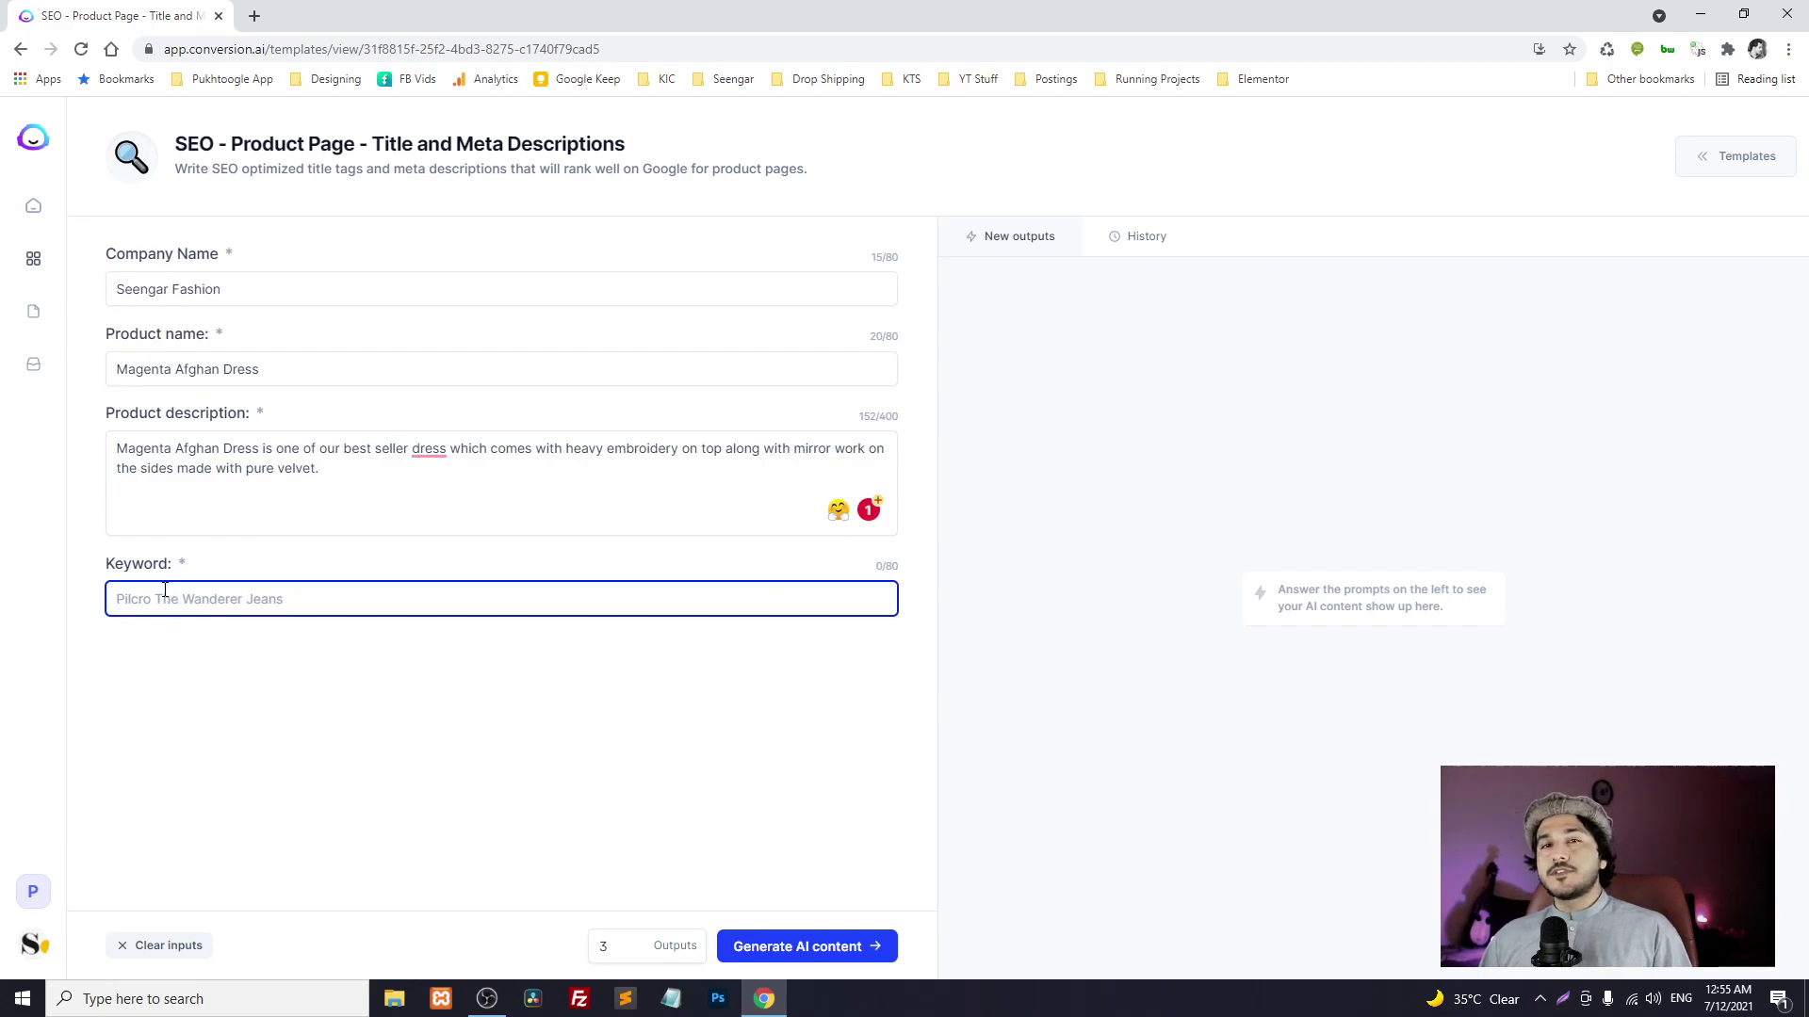
{"action": "triple_click", "coordinate": [315, 368]}
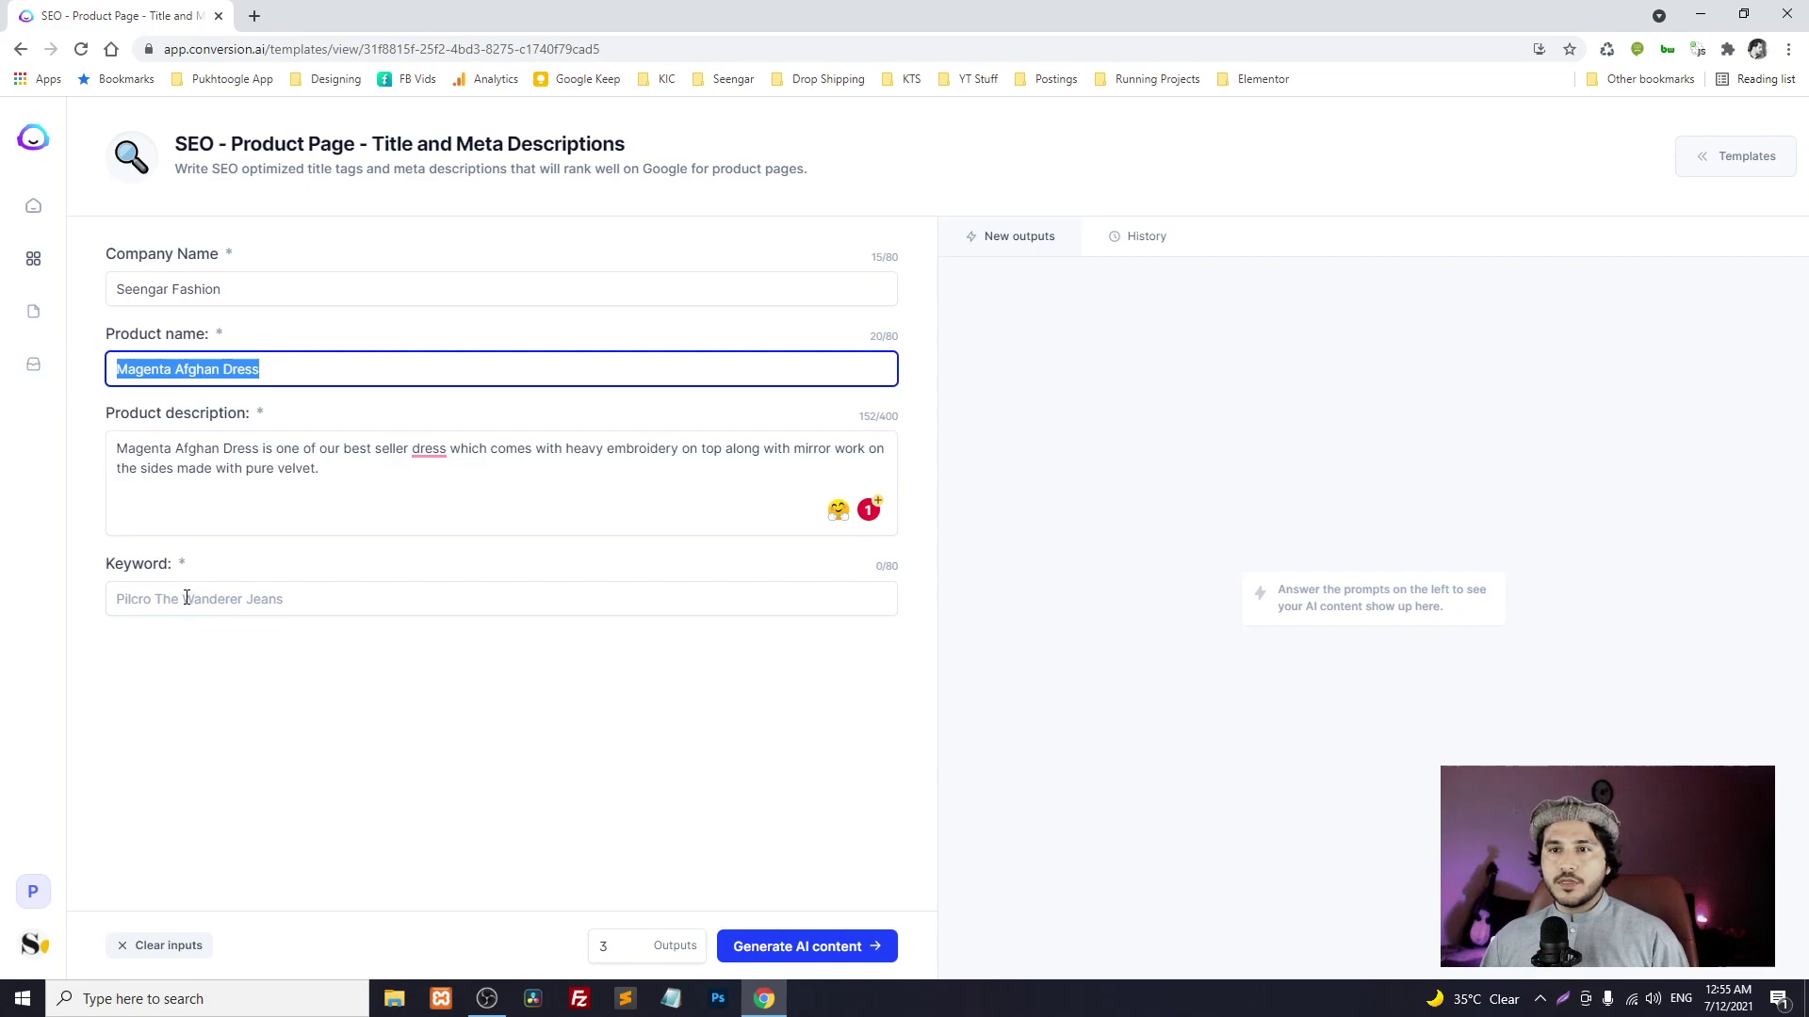
{"action": "left_click_drag", "start_coordinate": [175, 368], "coordinate": [273, 396]}
{"action": "key", "text": "ctrl+c"}
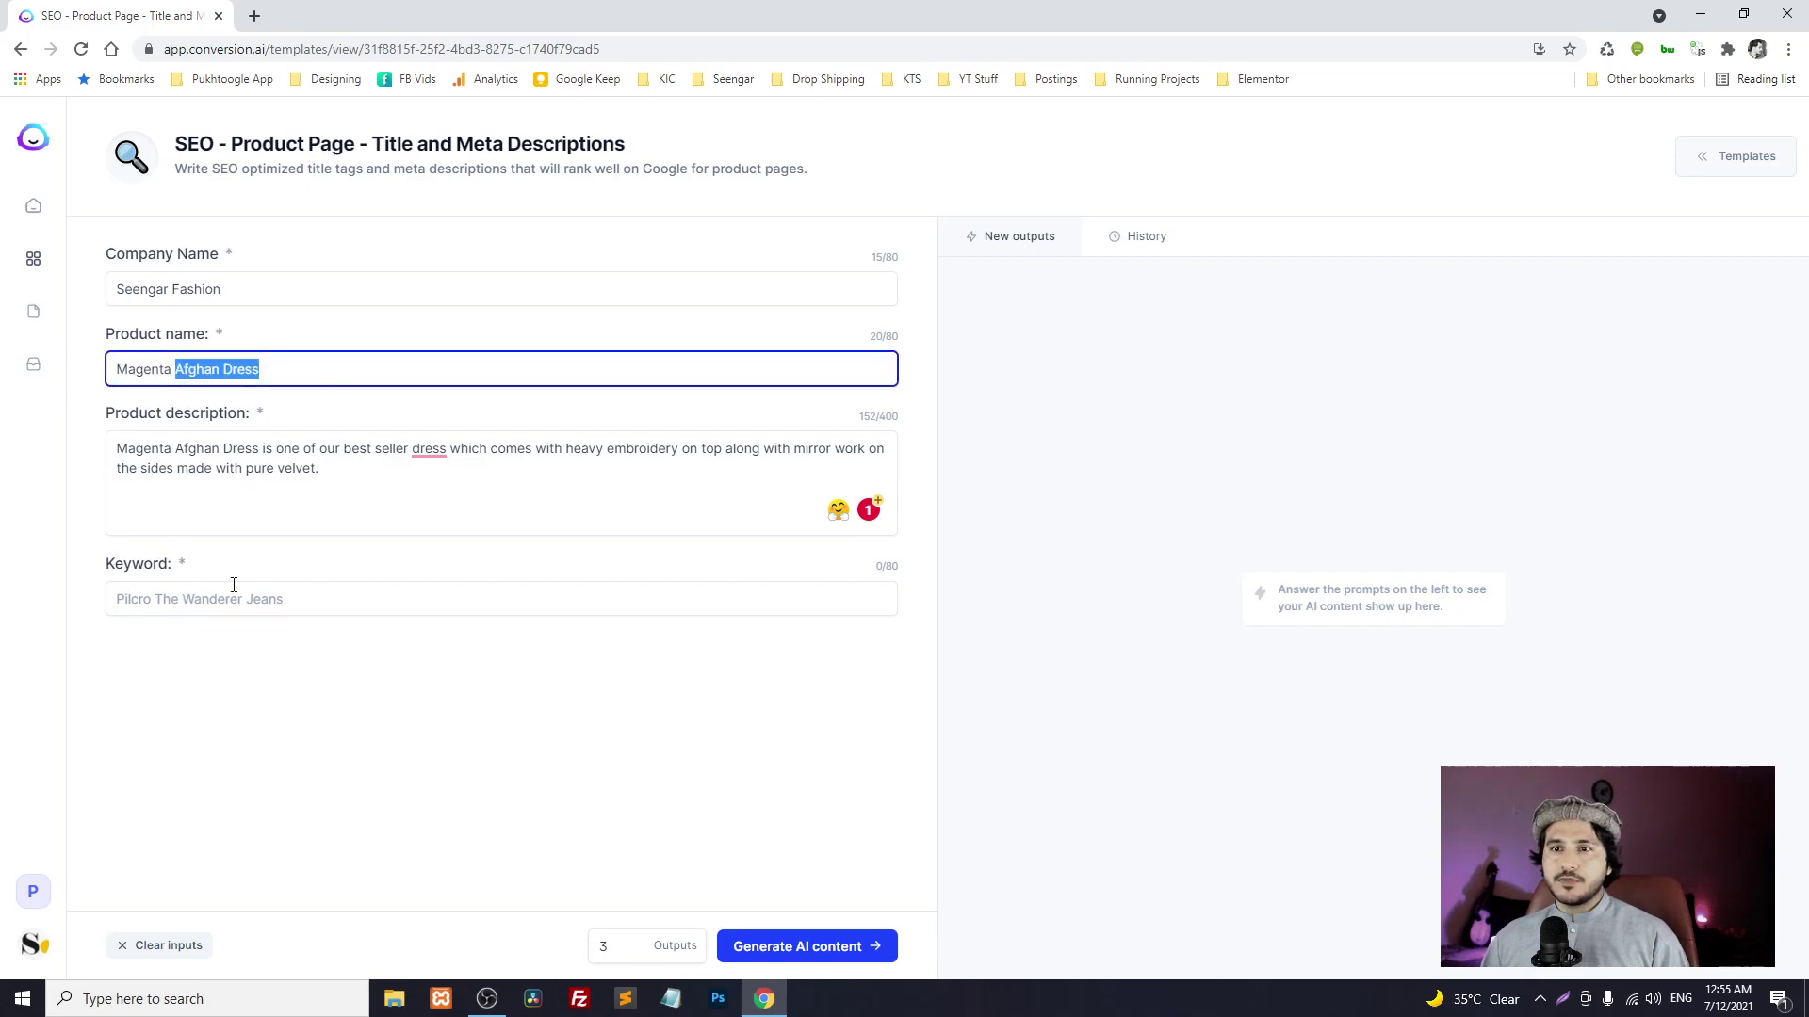
{"action": "left_click", "coordinate": [233, 592]}
{"action": "key", "text": "ctrl+v"}
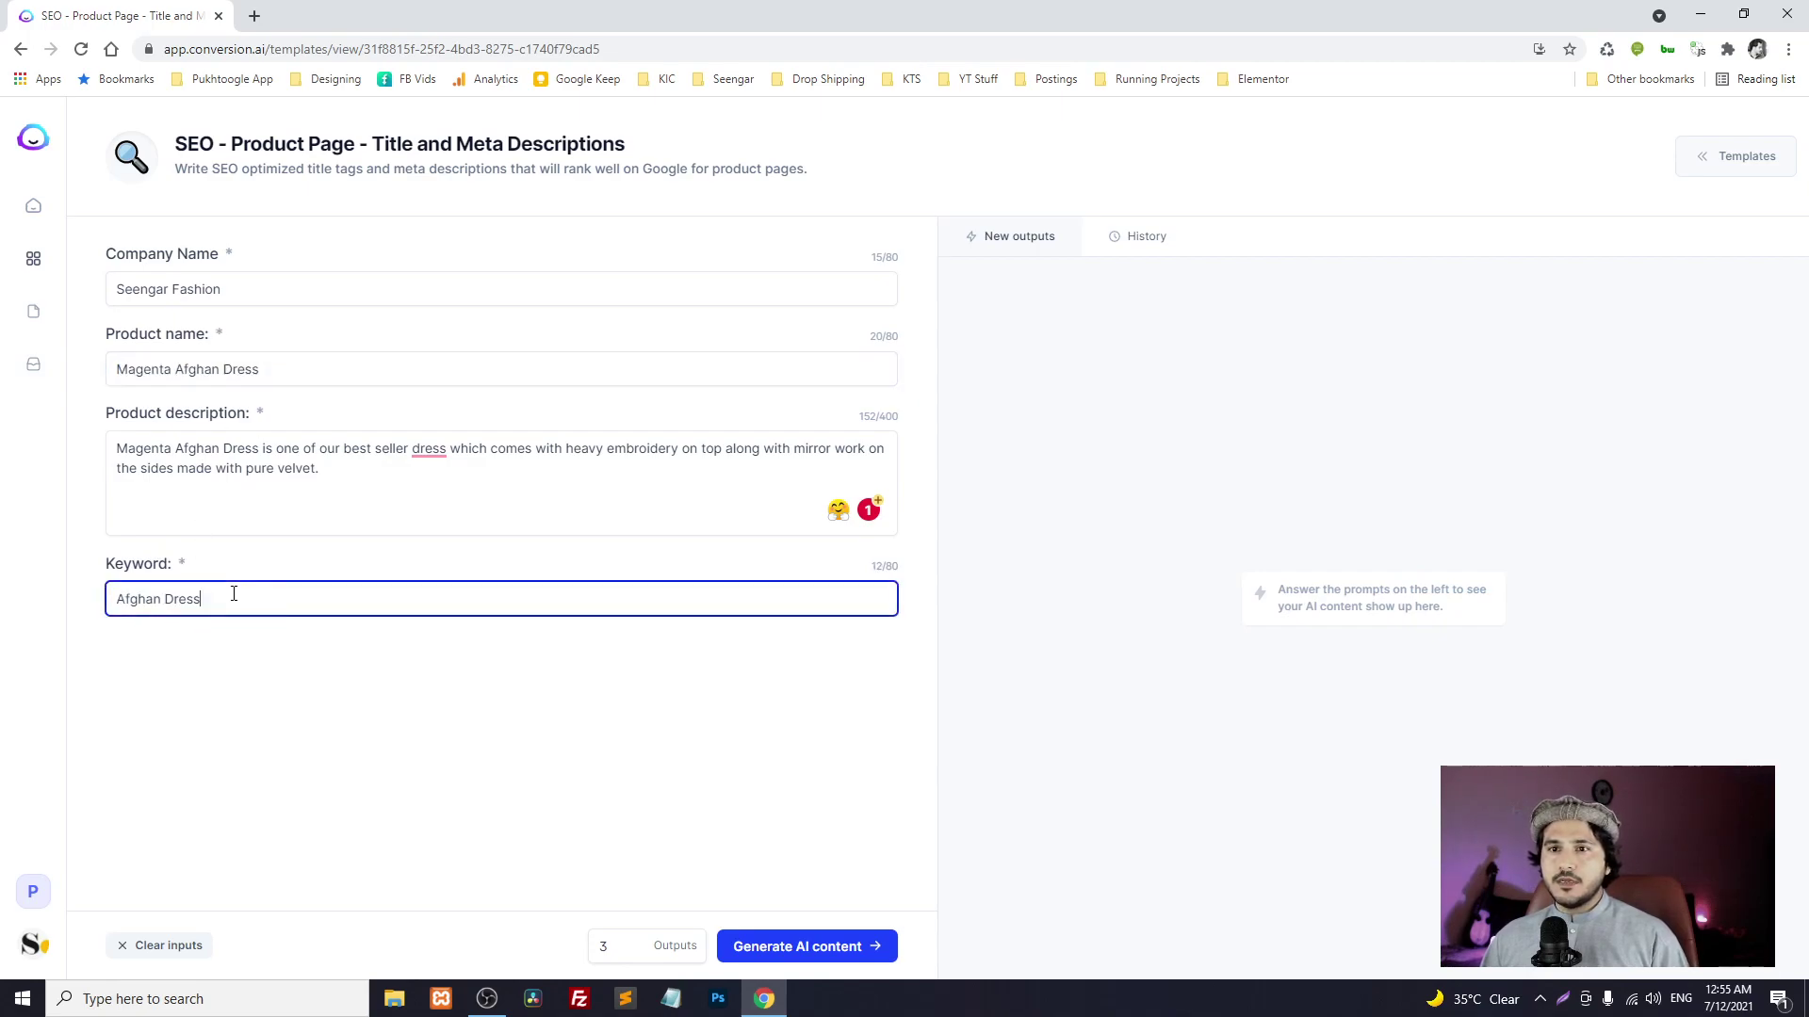
{"action": "left_click", "coordinate": [751, 950]}
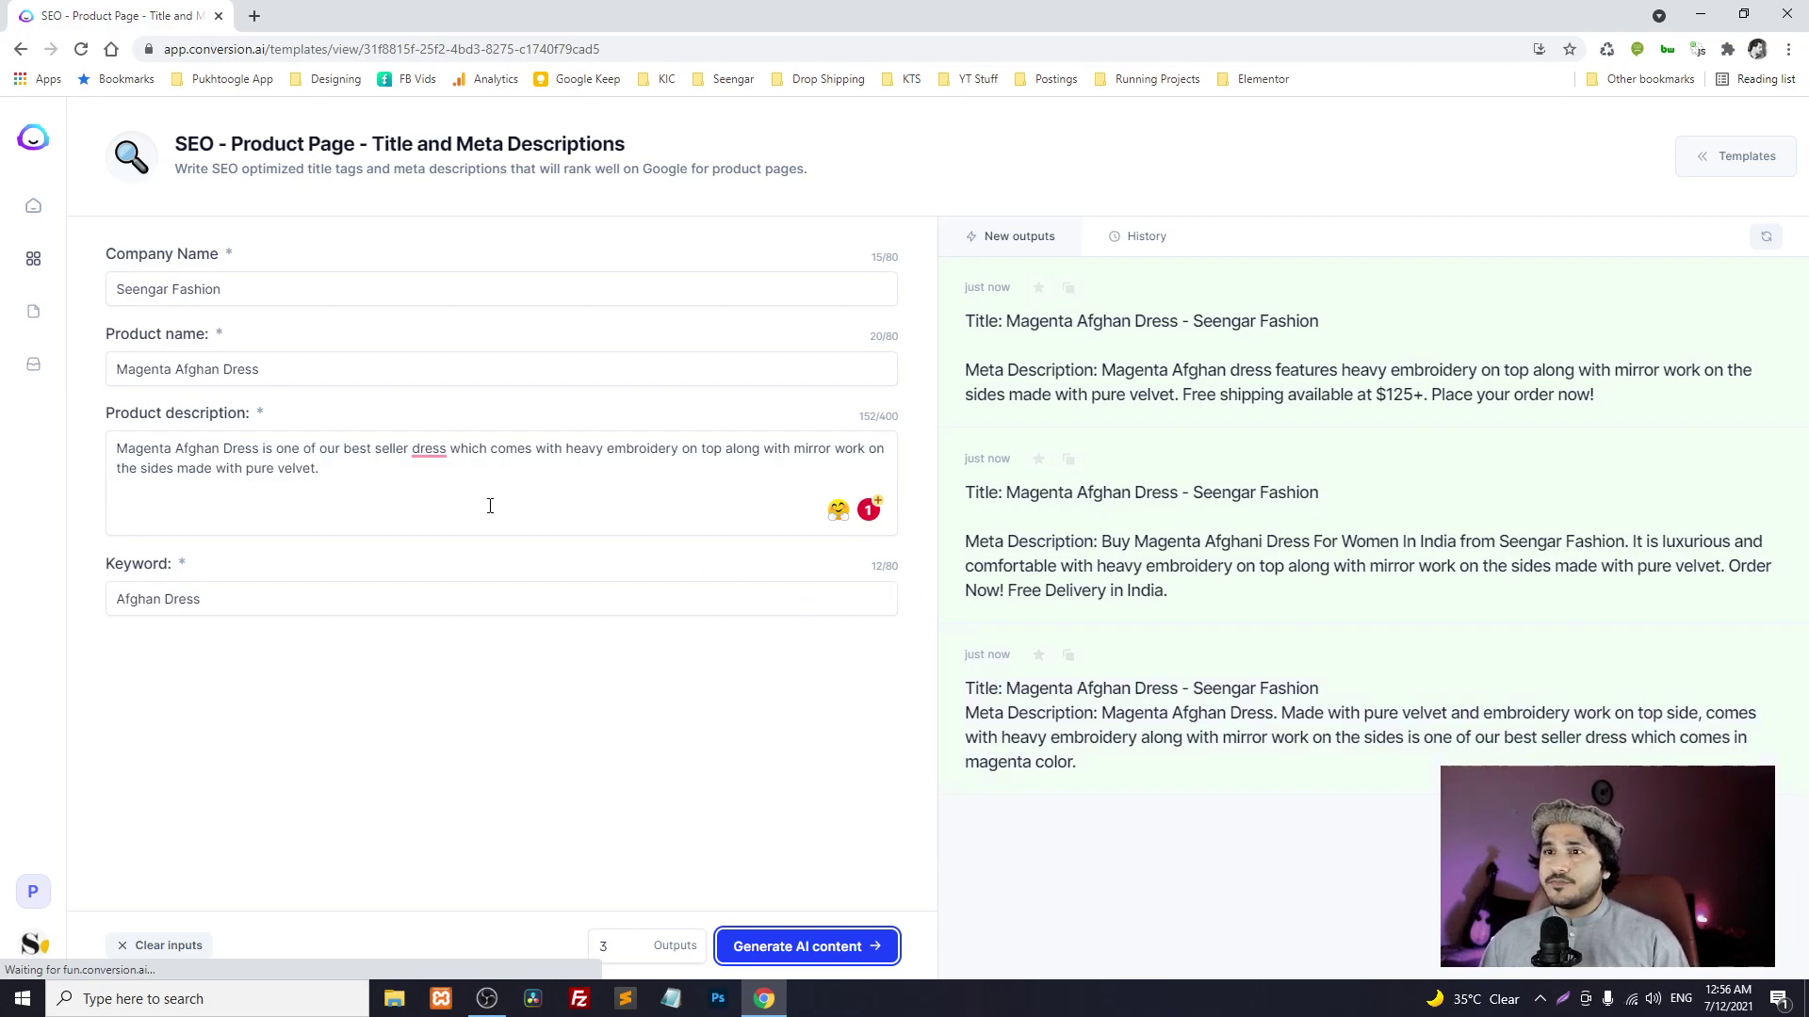
- Clear the product description and the product name
{"action": "left_click_drag", "start_coordinate": [491, 506], "coordinate": [100, 355]}
{"action": "key", "text": "BackSpace"}
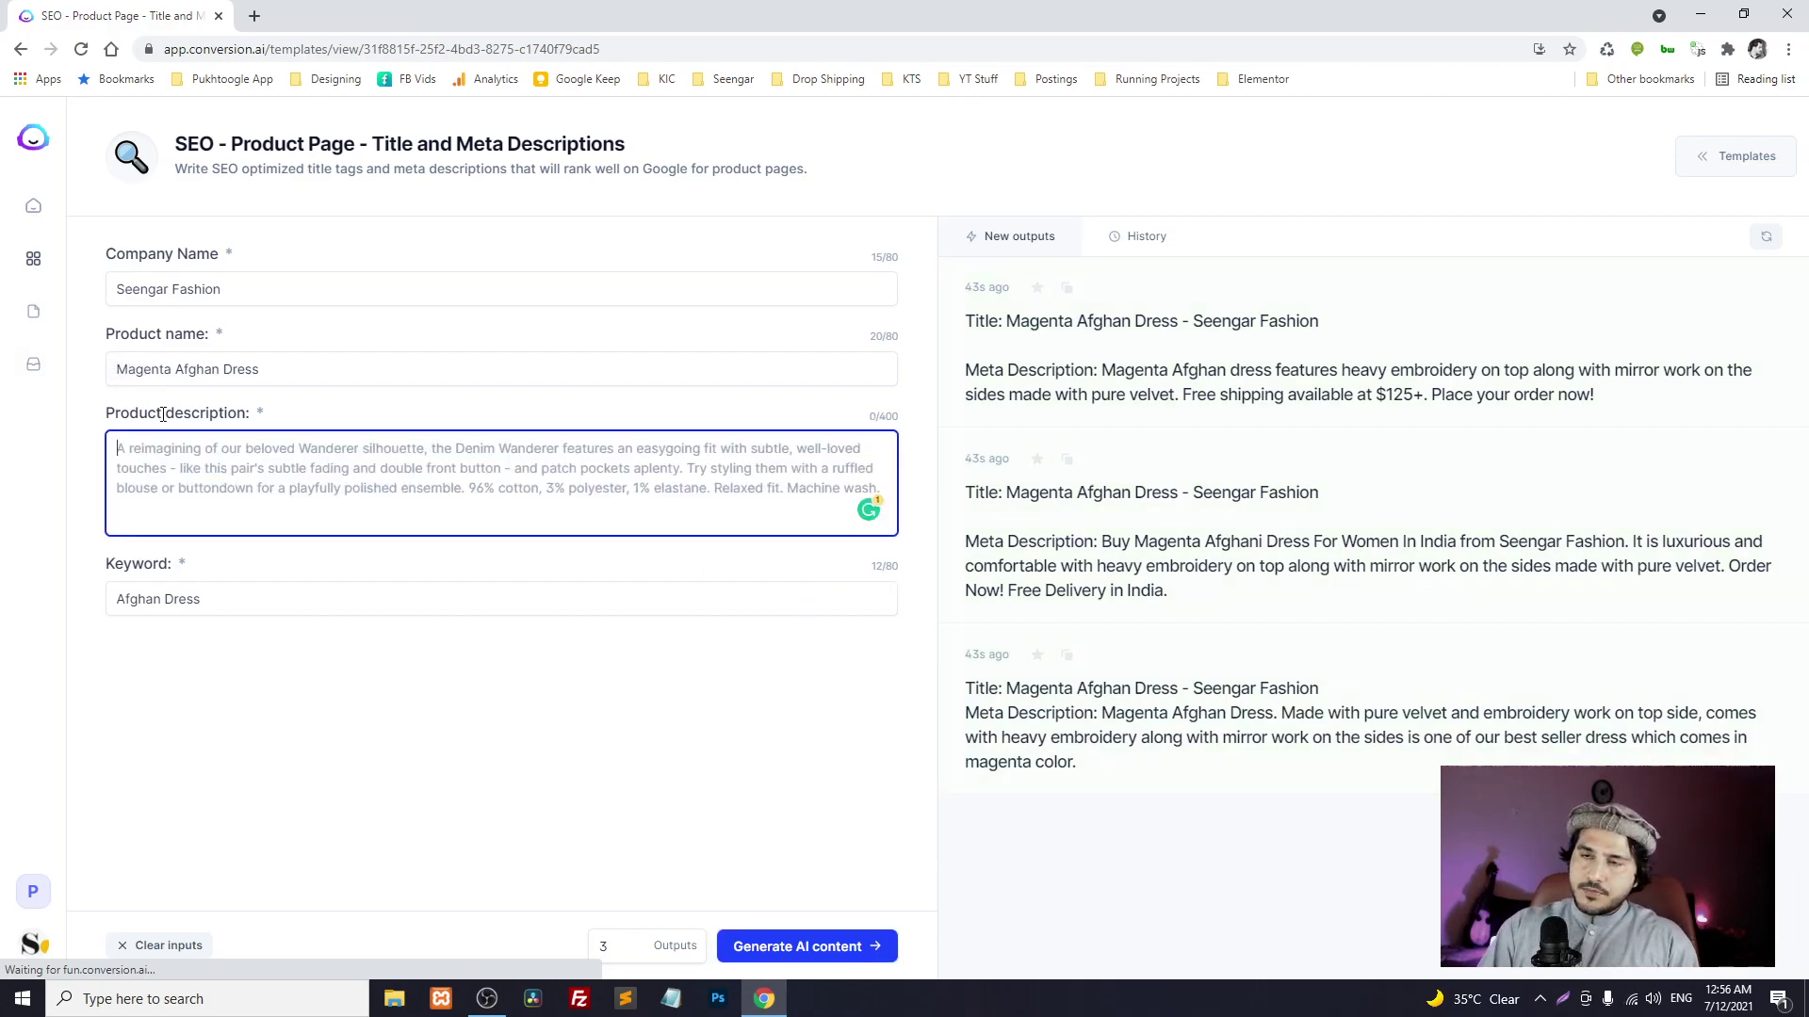
{"action": "key", "text": "shift+Tab"}
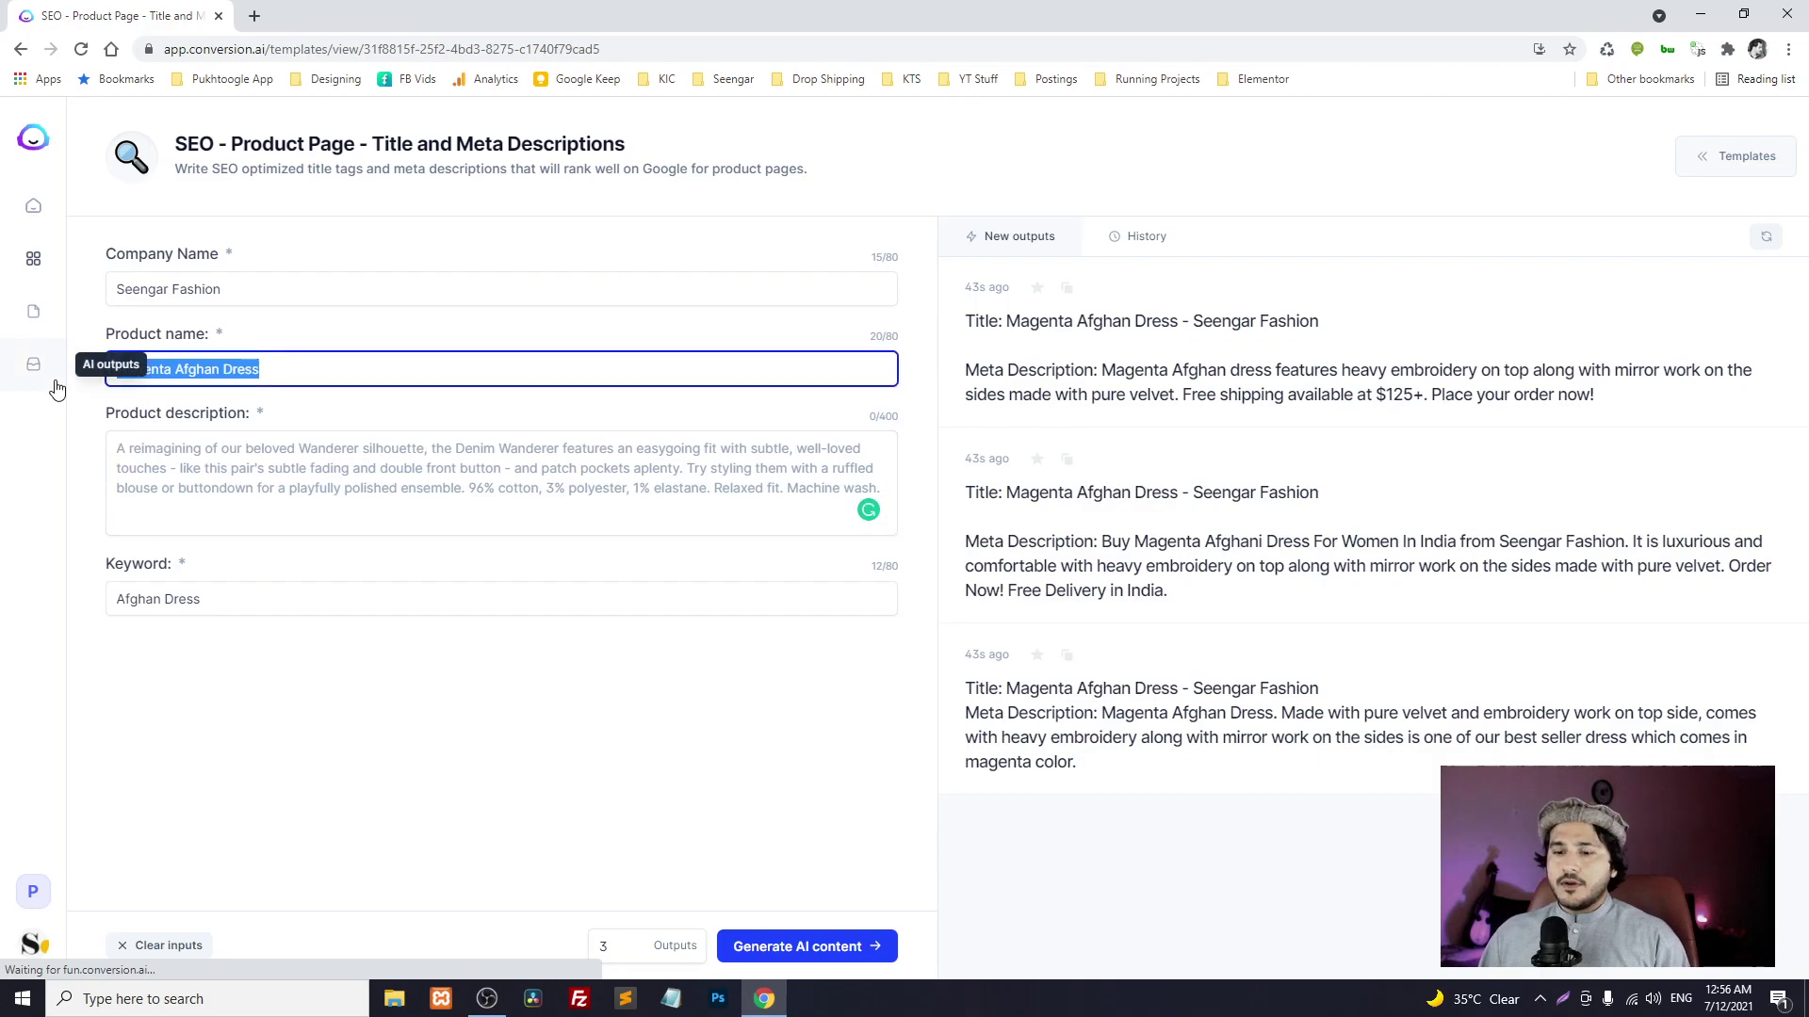
{"action": "key", "text": "BackSpace"}
- Set the company name to "Cool & Cool" and the product name to "Water Bottle"
{"action": "key", "text": "shift+Tab"}
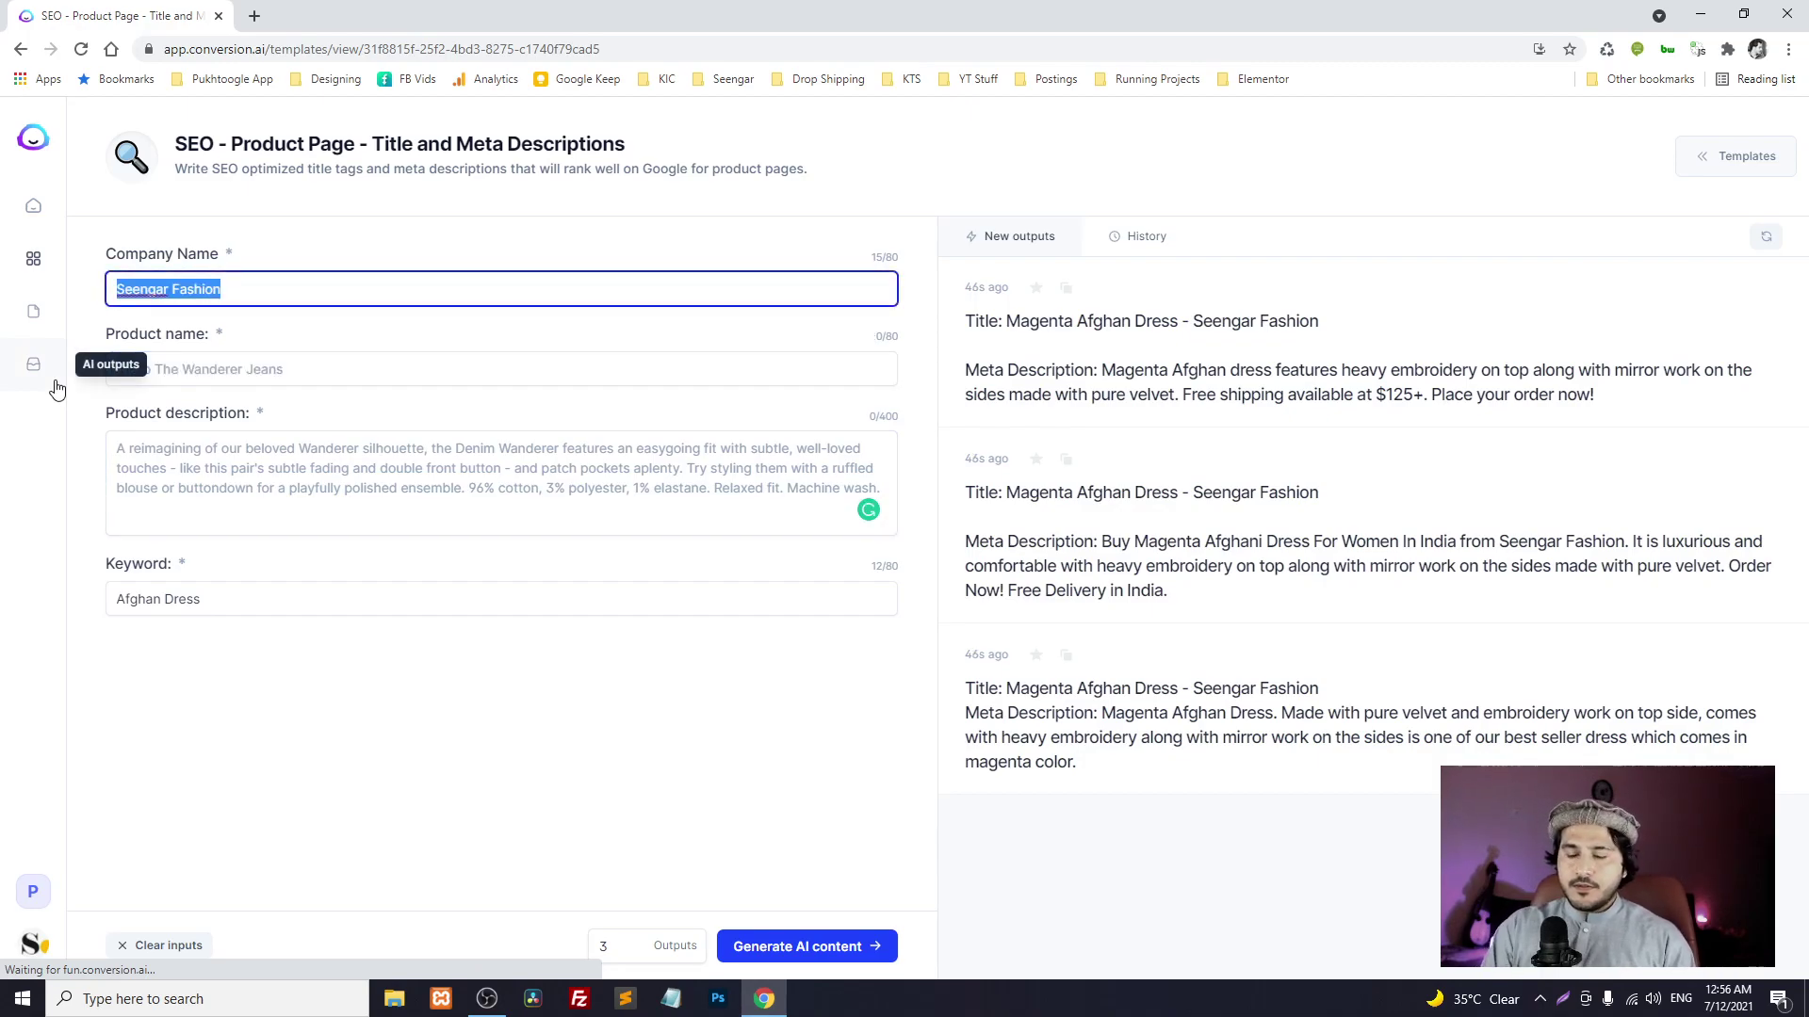
{"action": "type", "text": "Coo"}
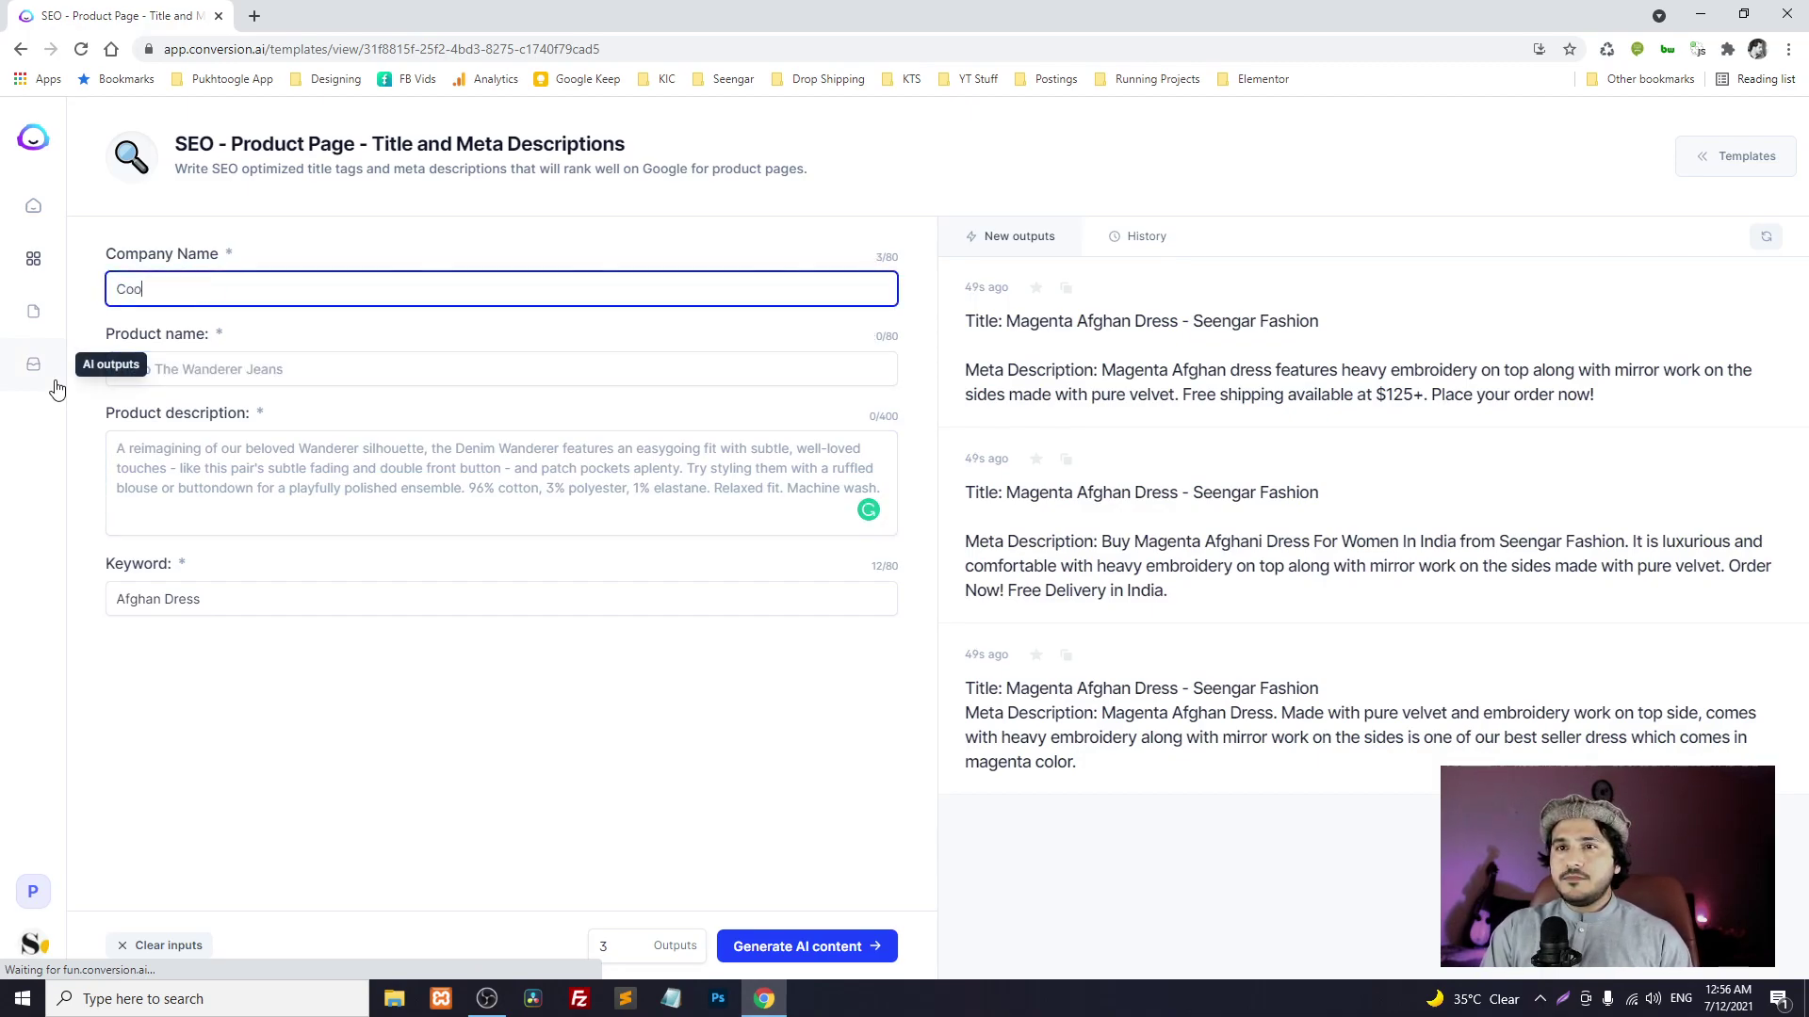
{"action": "type", "text": "l & Cool"}
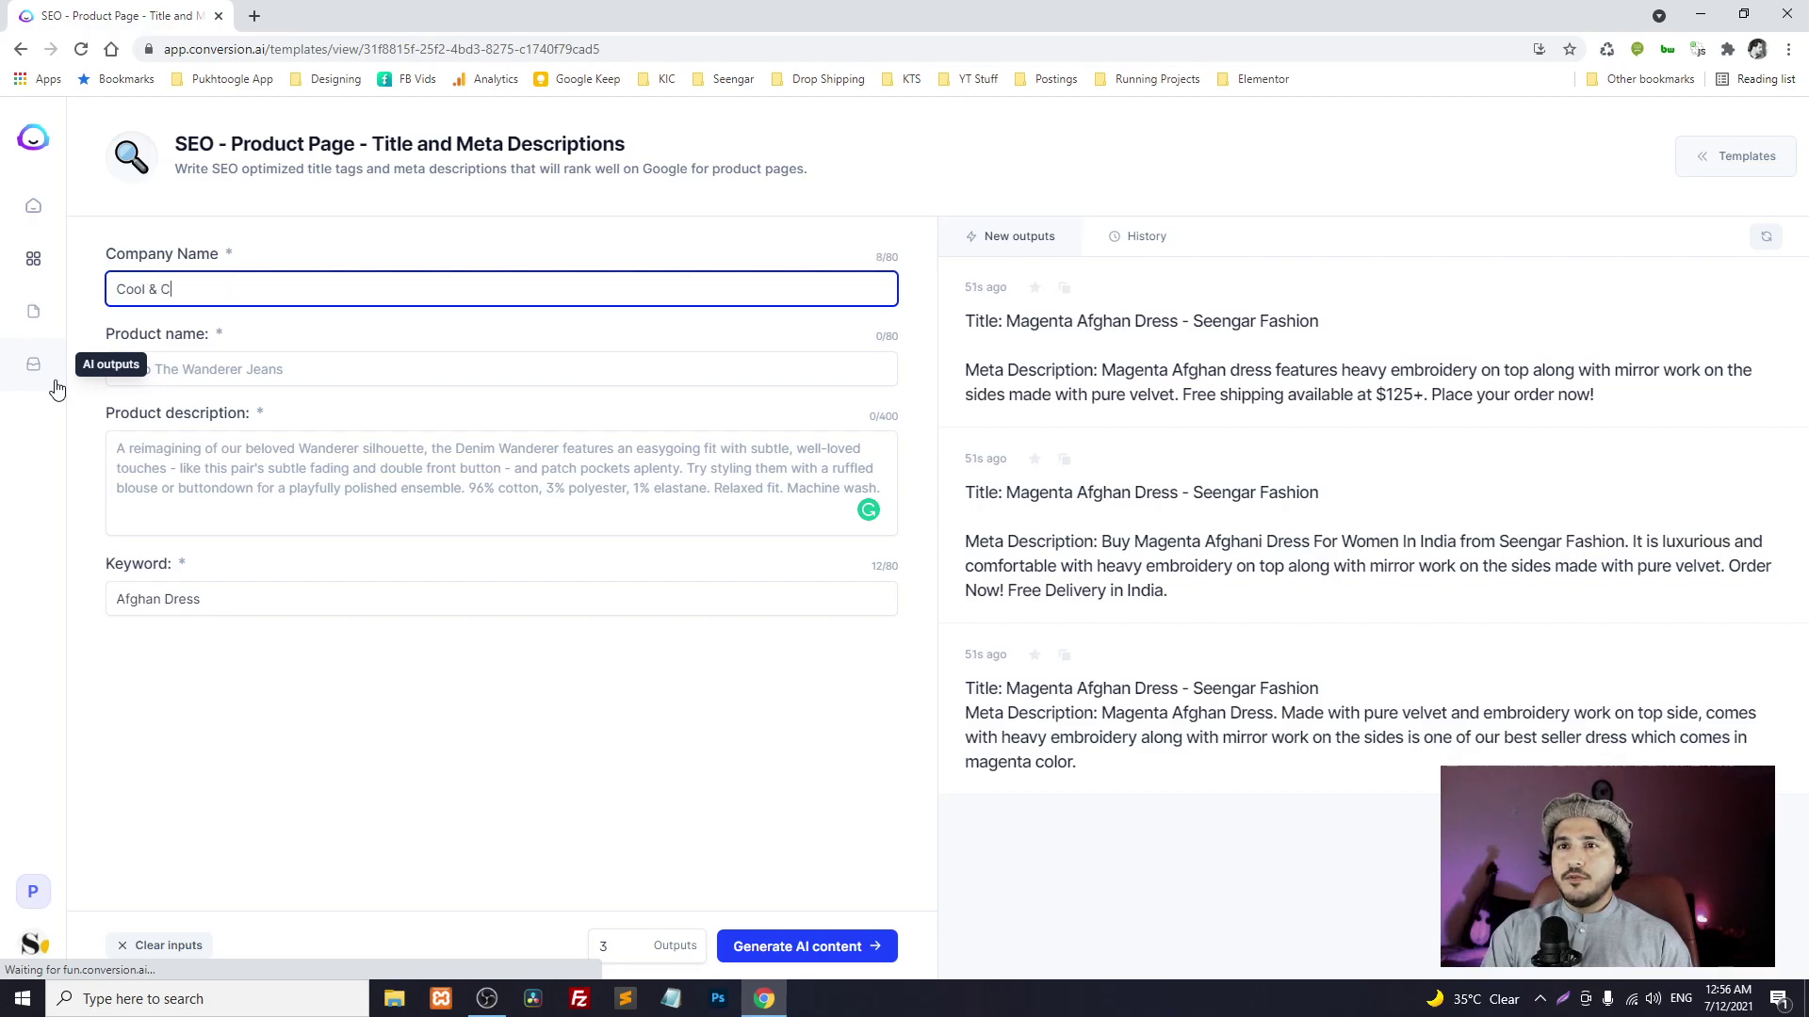
{"action": "key", "text": "Tab"}
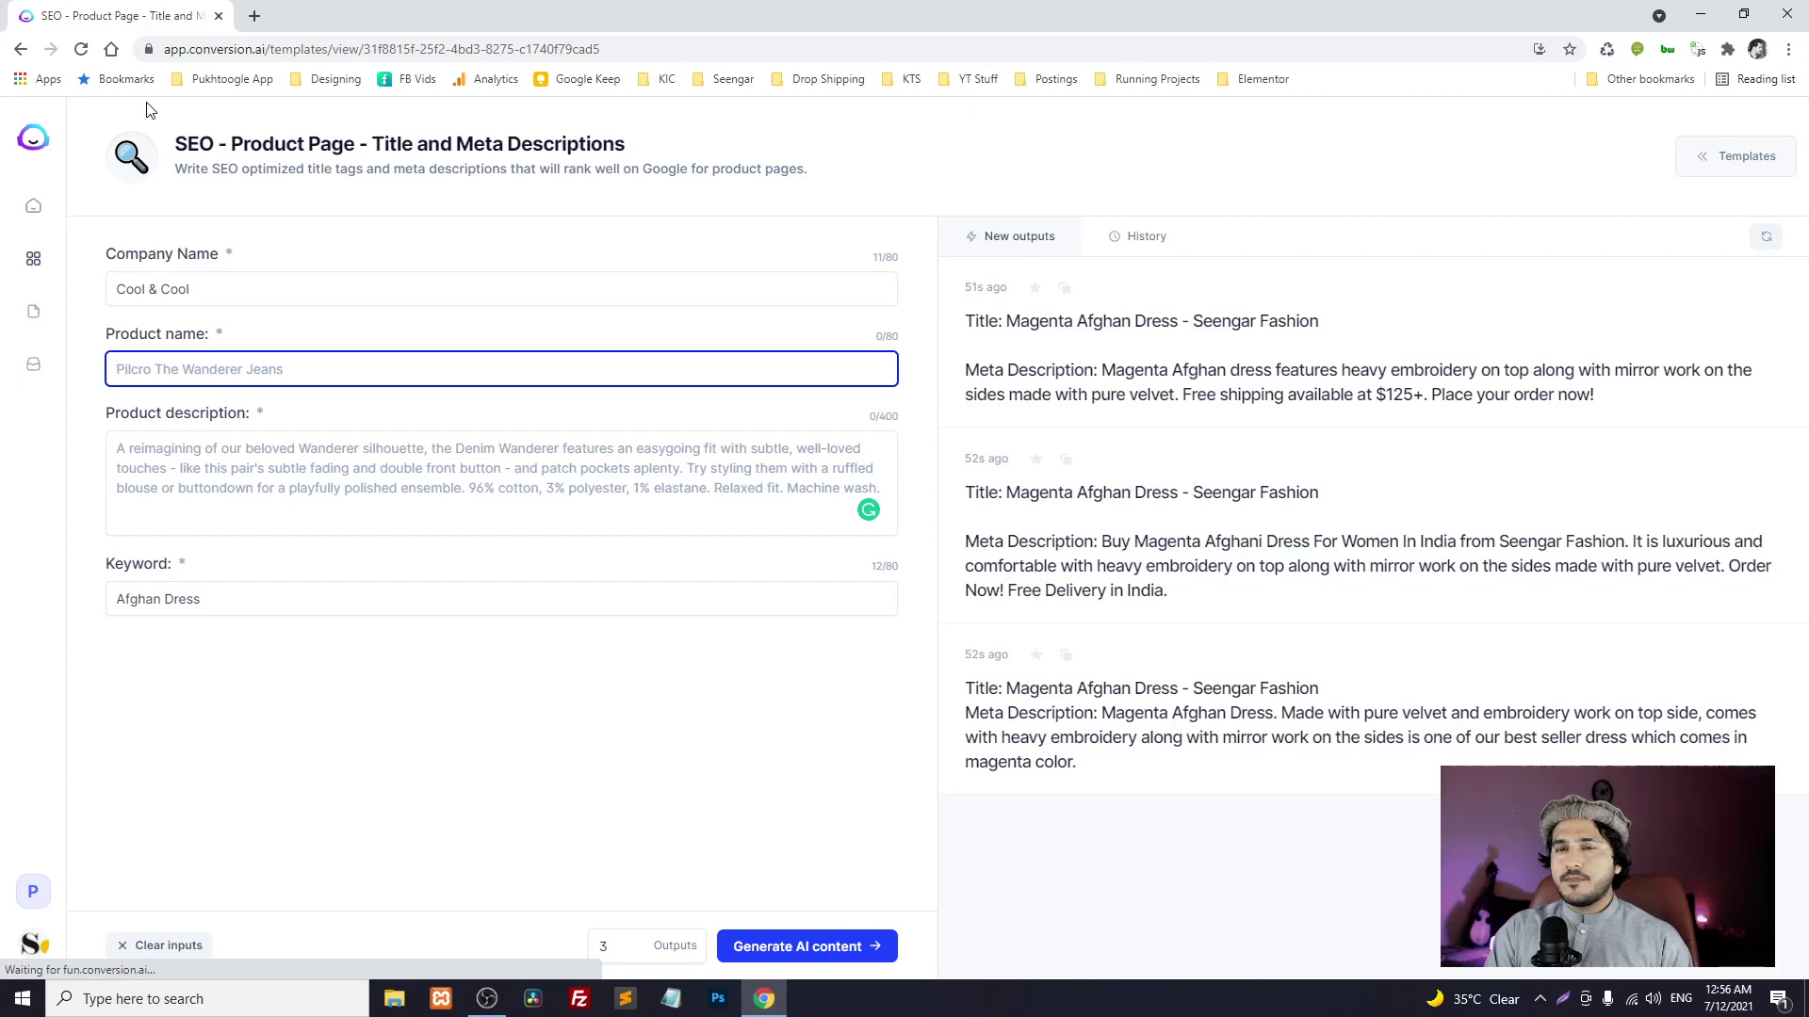
{"action": "type", "text": "Water"}
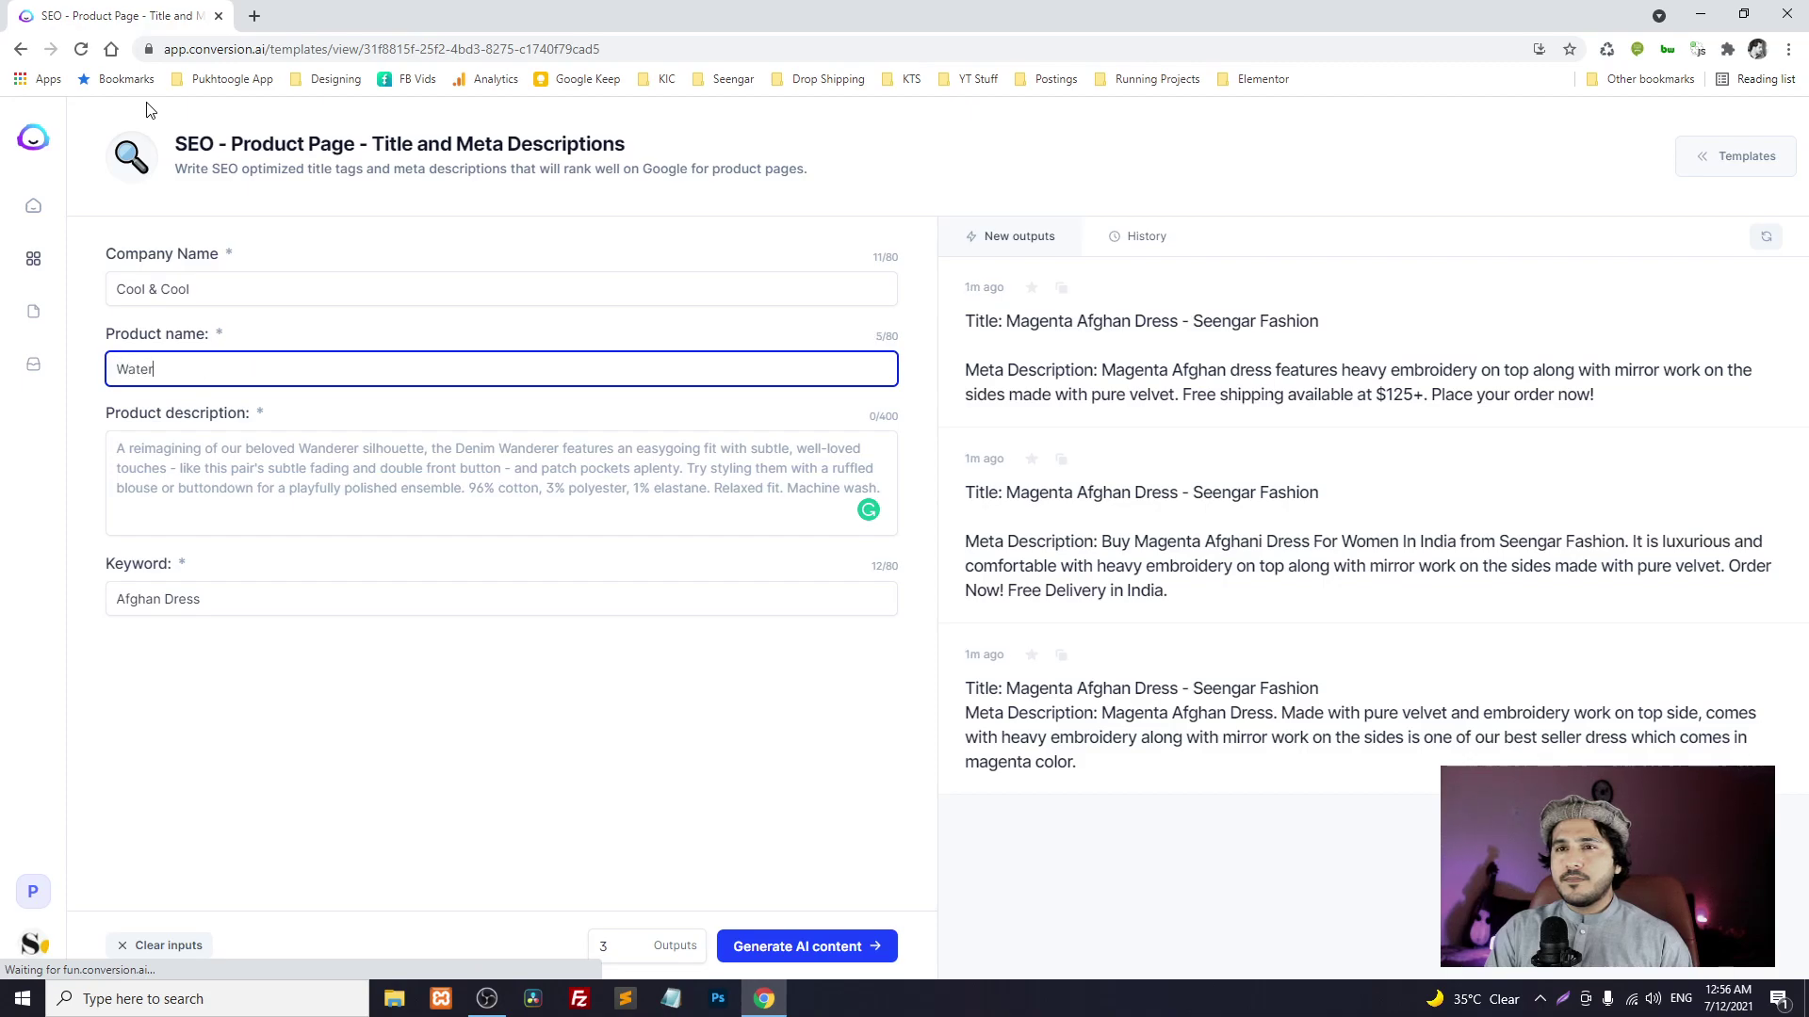
{"action": "type", "text": " Bottle"}
- Enter "This water bottle comes with internal purifying system best for back packer and travelers." as the product description
{"action": "key", "text": "Tab"}
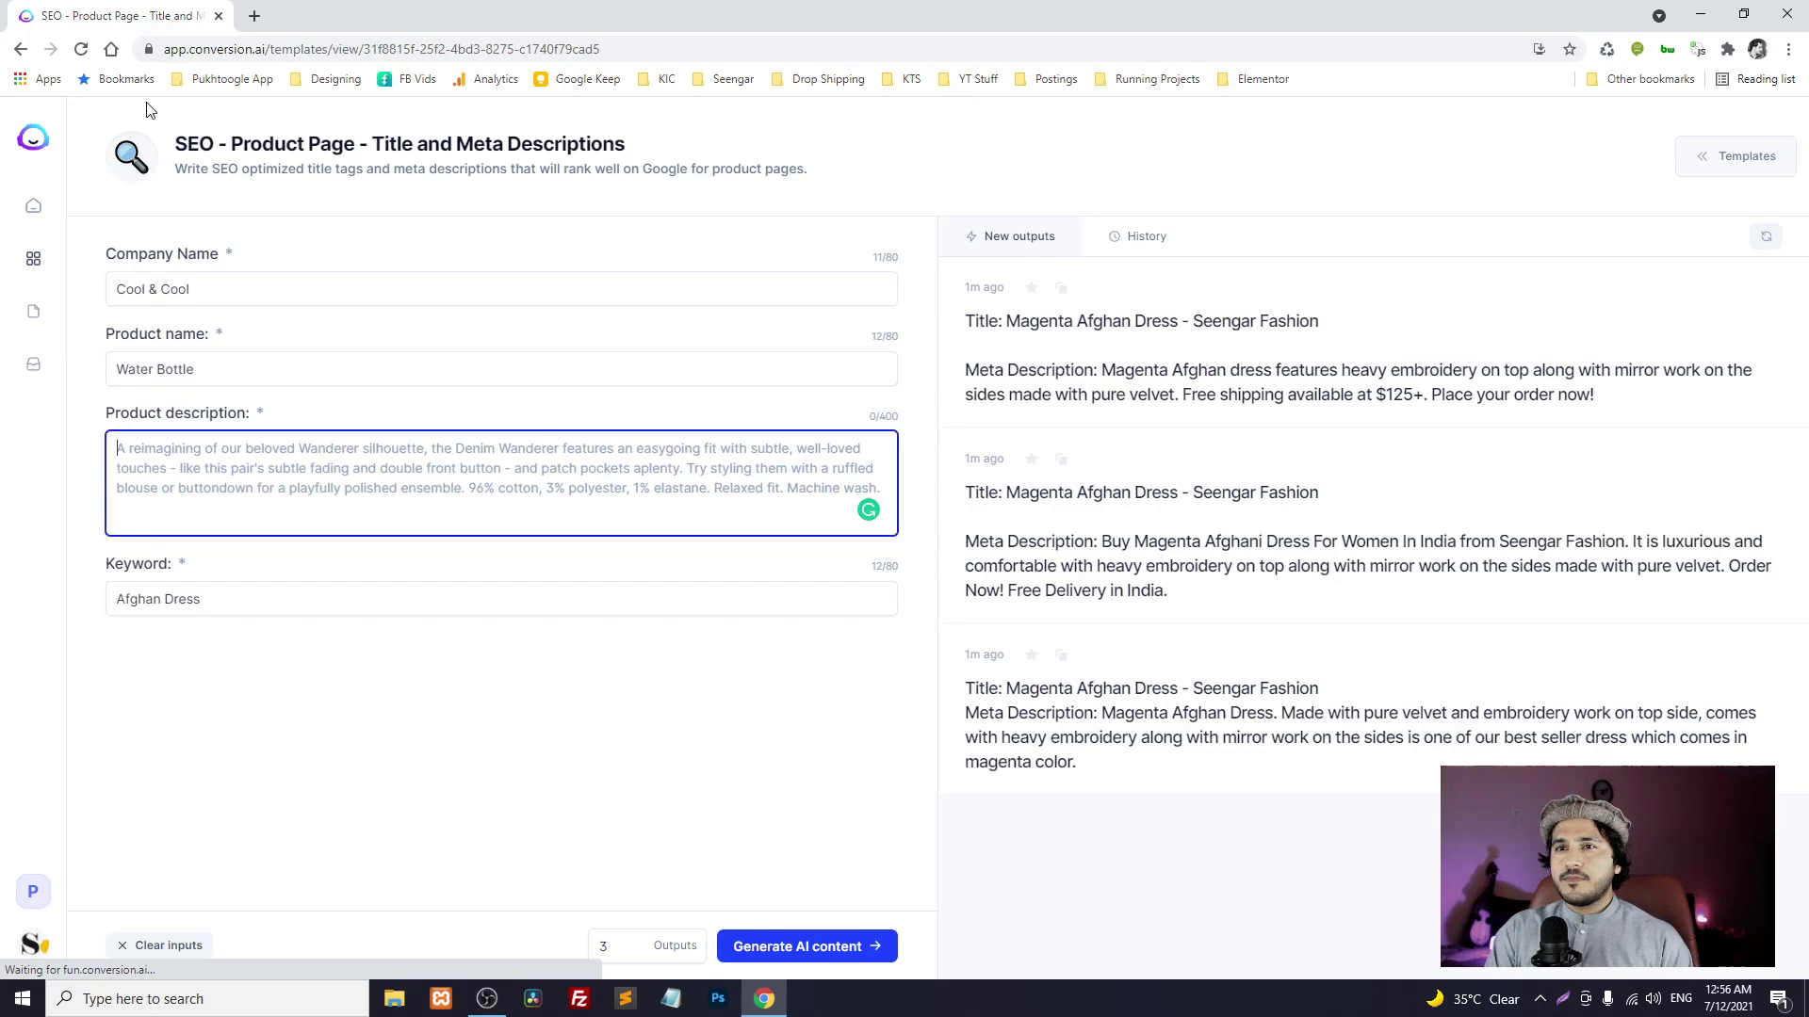
{"action": "type", "text": "This water bottle comes with internal purifyi"}
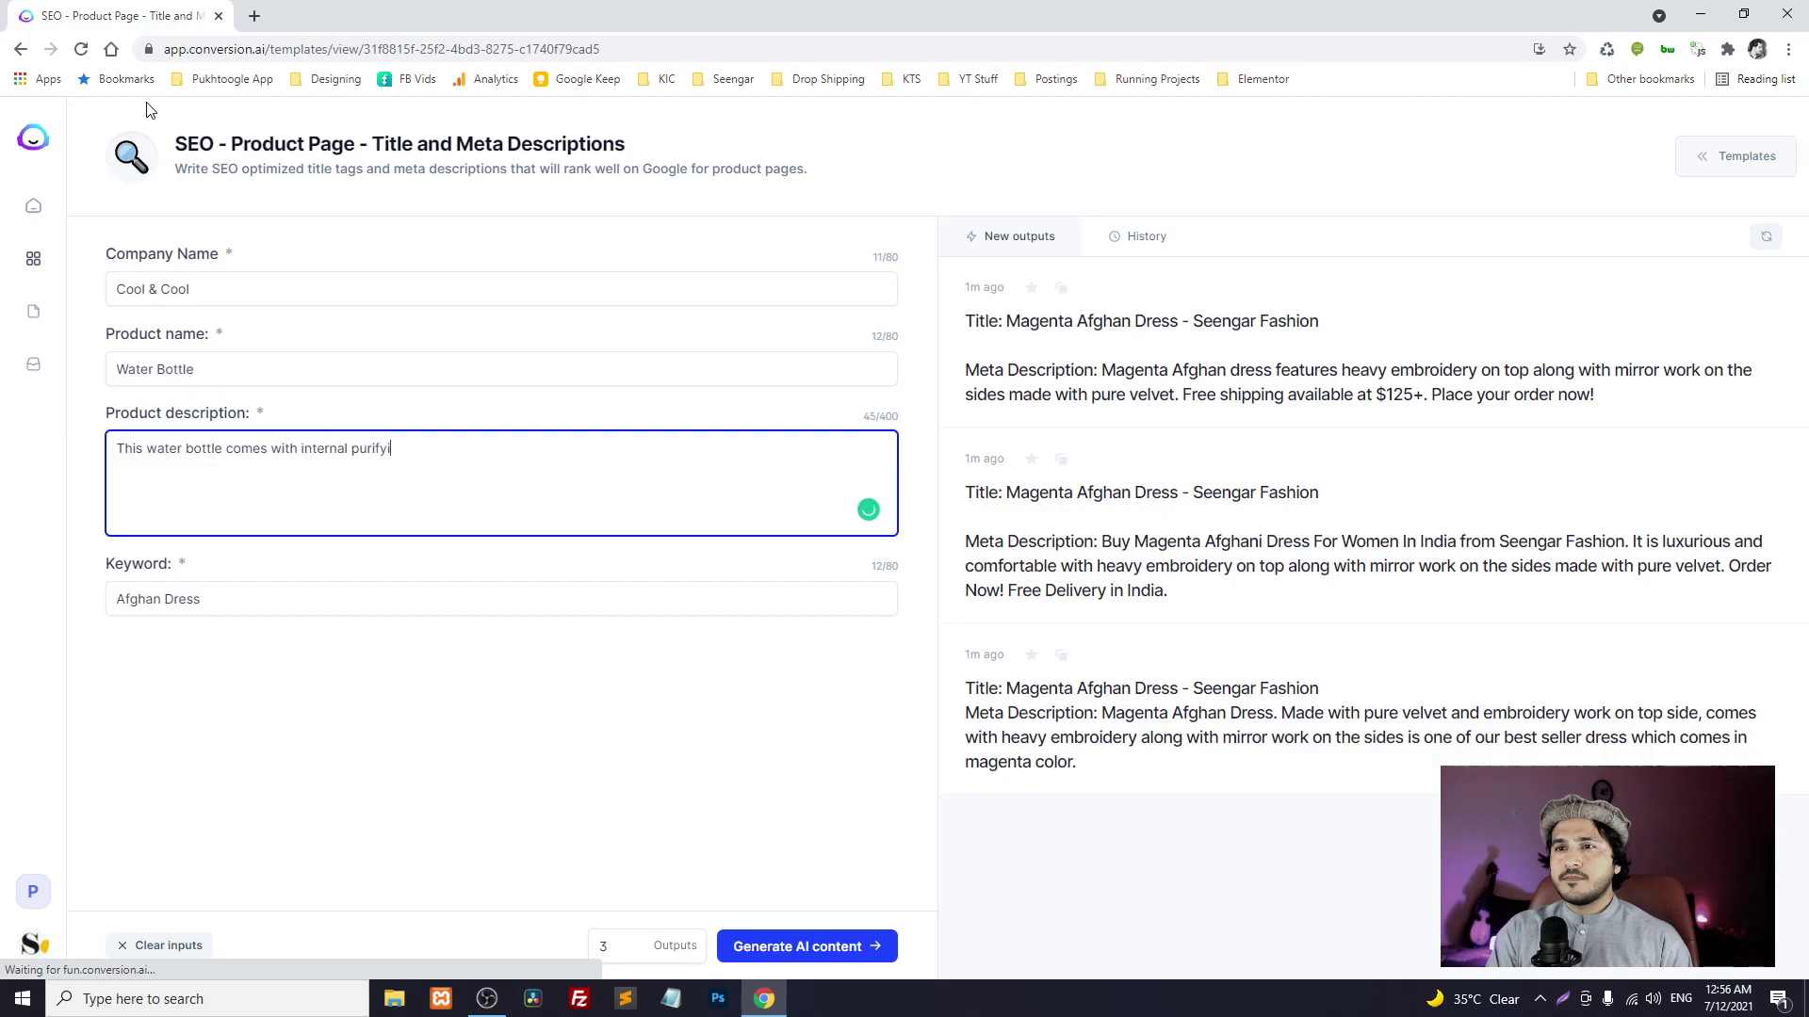
{"action": "type", "text": "bet"}
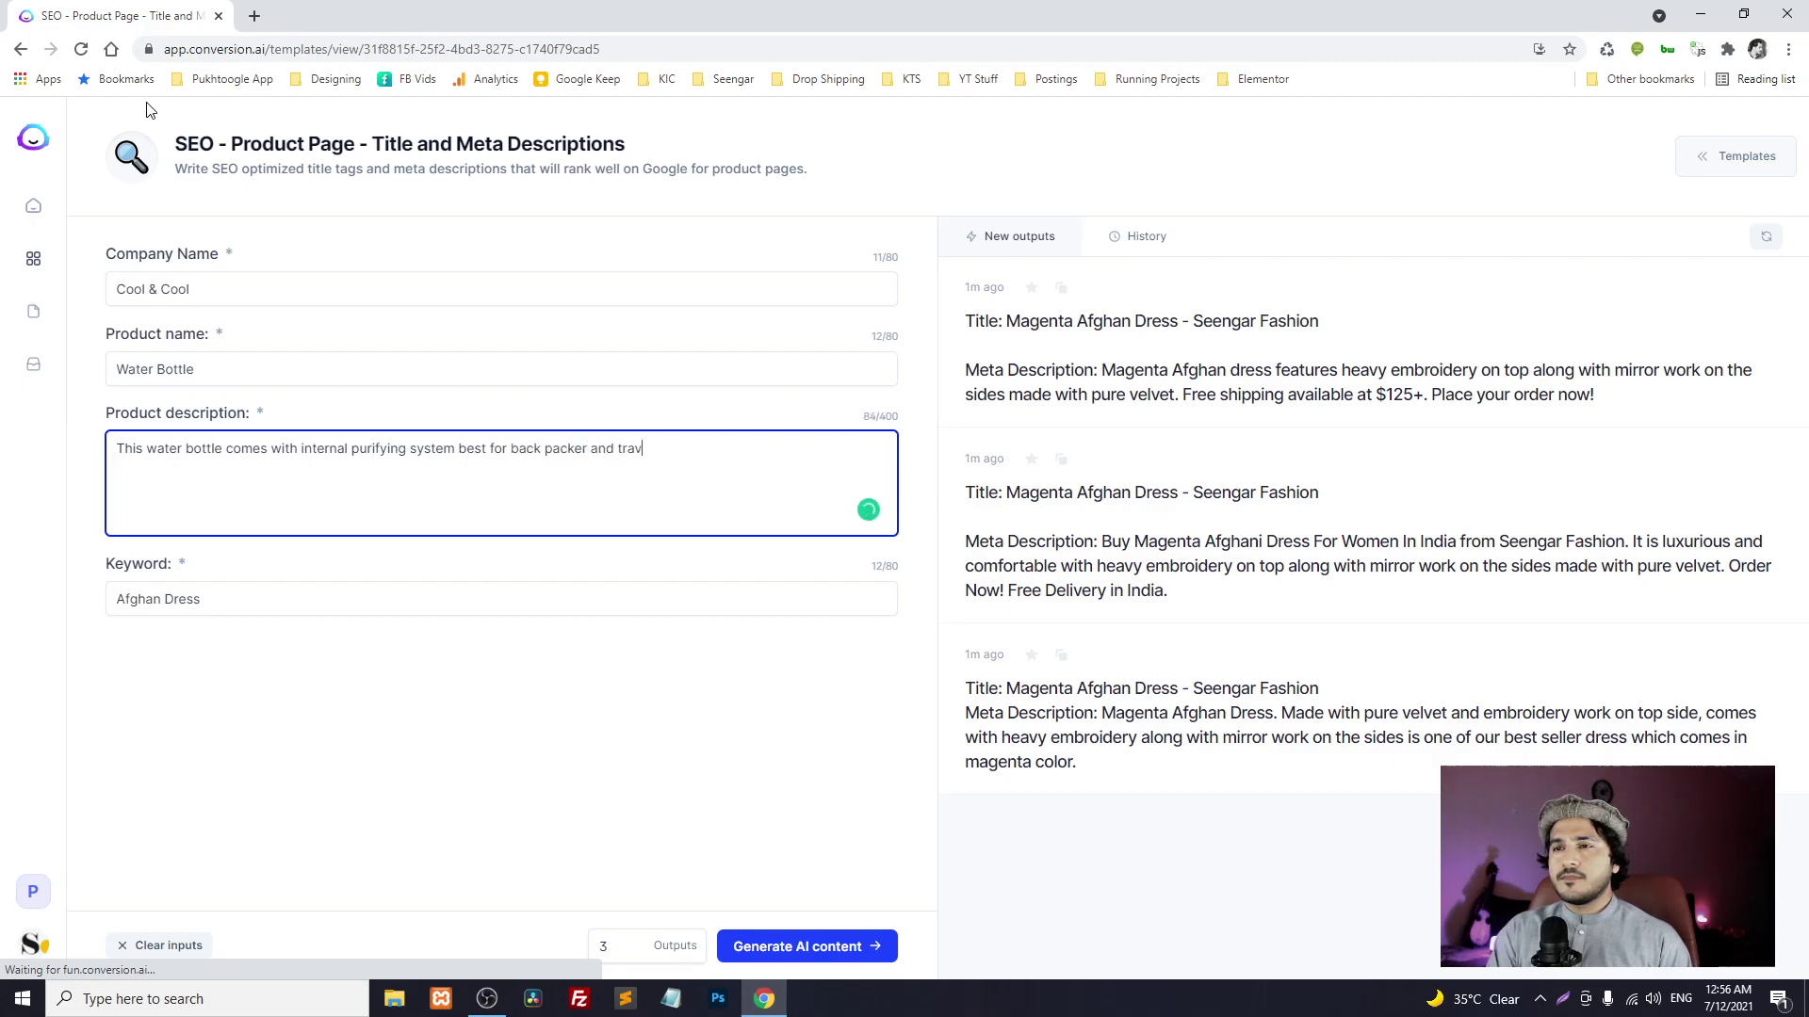
{"action": "type", "text": "."}
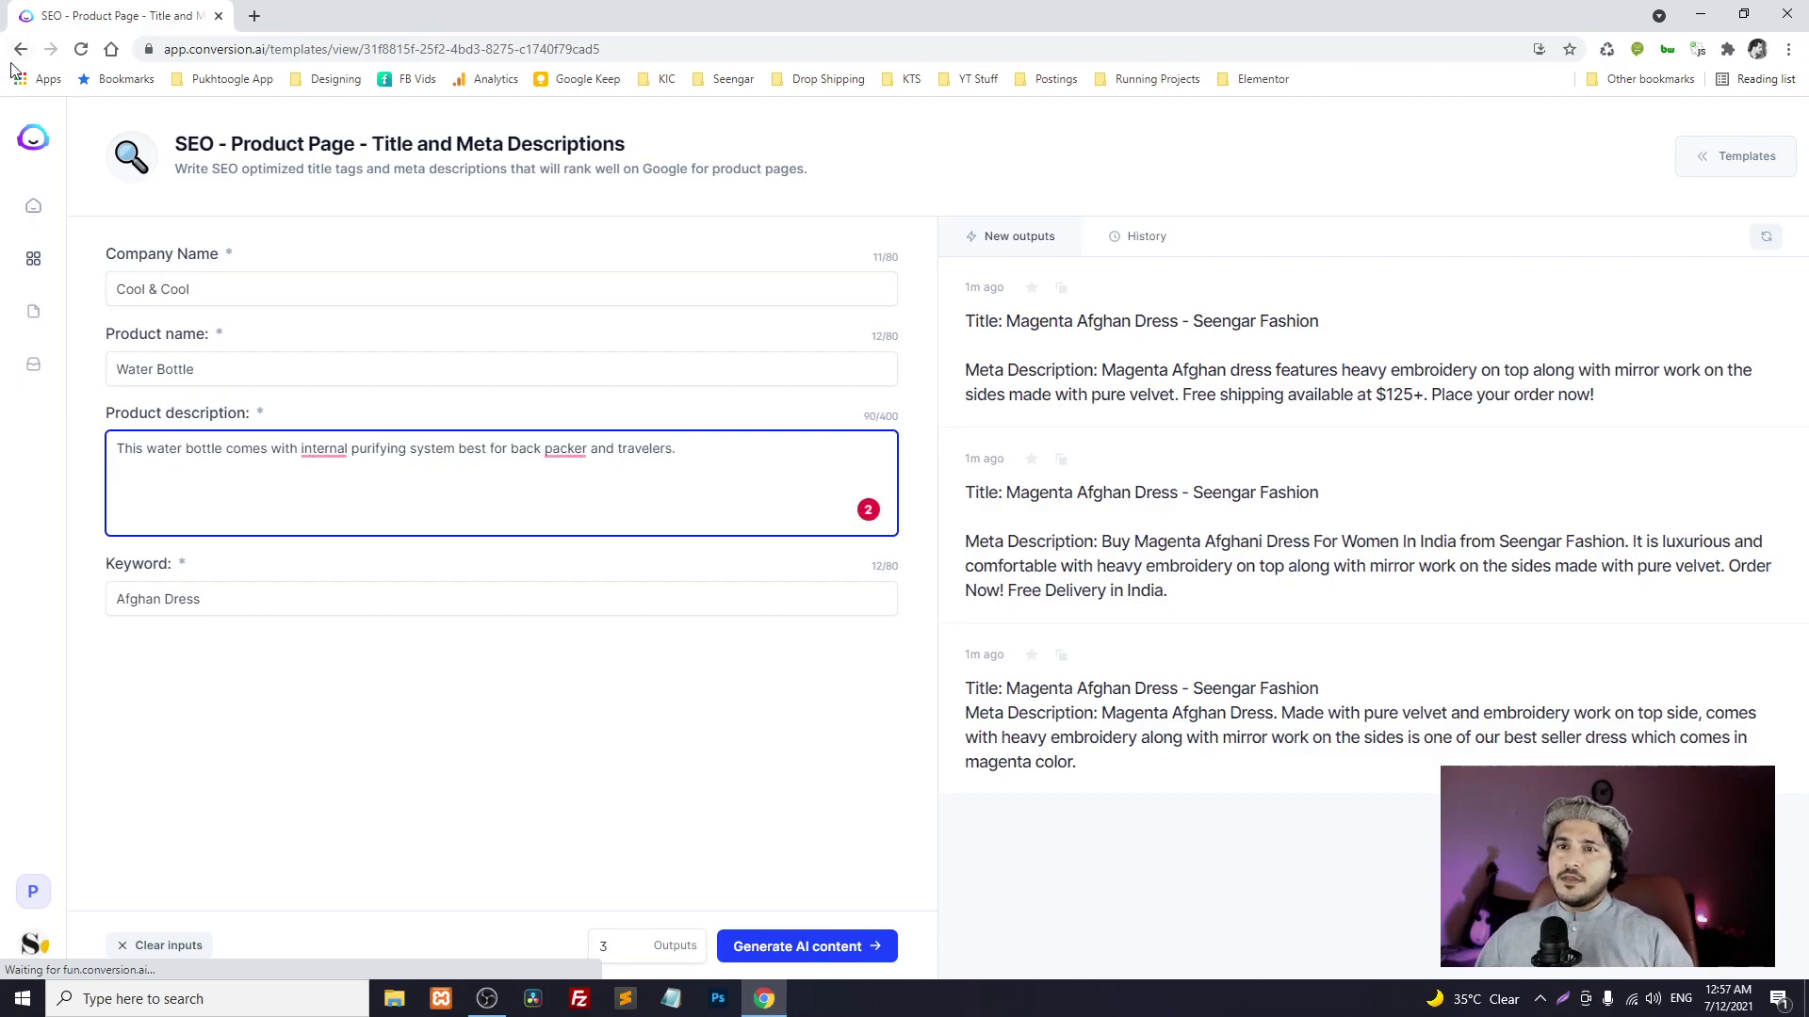
- Correct the flagged words in the product description to "an internal" and "packers"
{"action": "mouse_move", "coordinate": [333, 451]}
{"action": "left_click", "coordinate": [341, 499]}
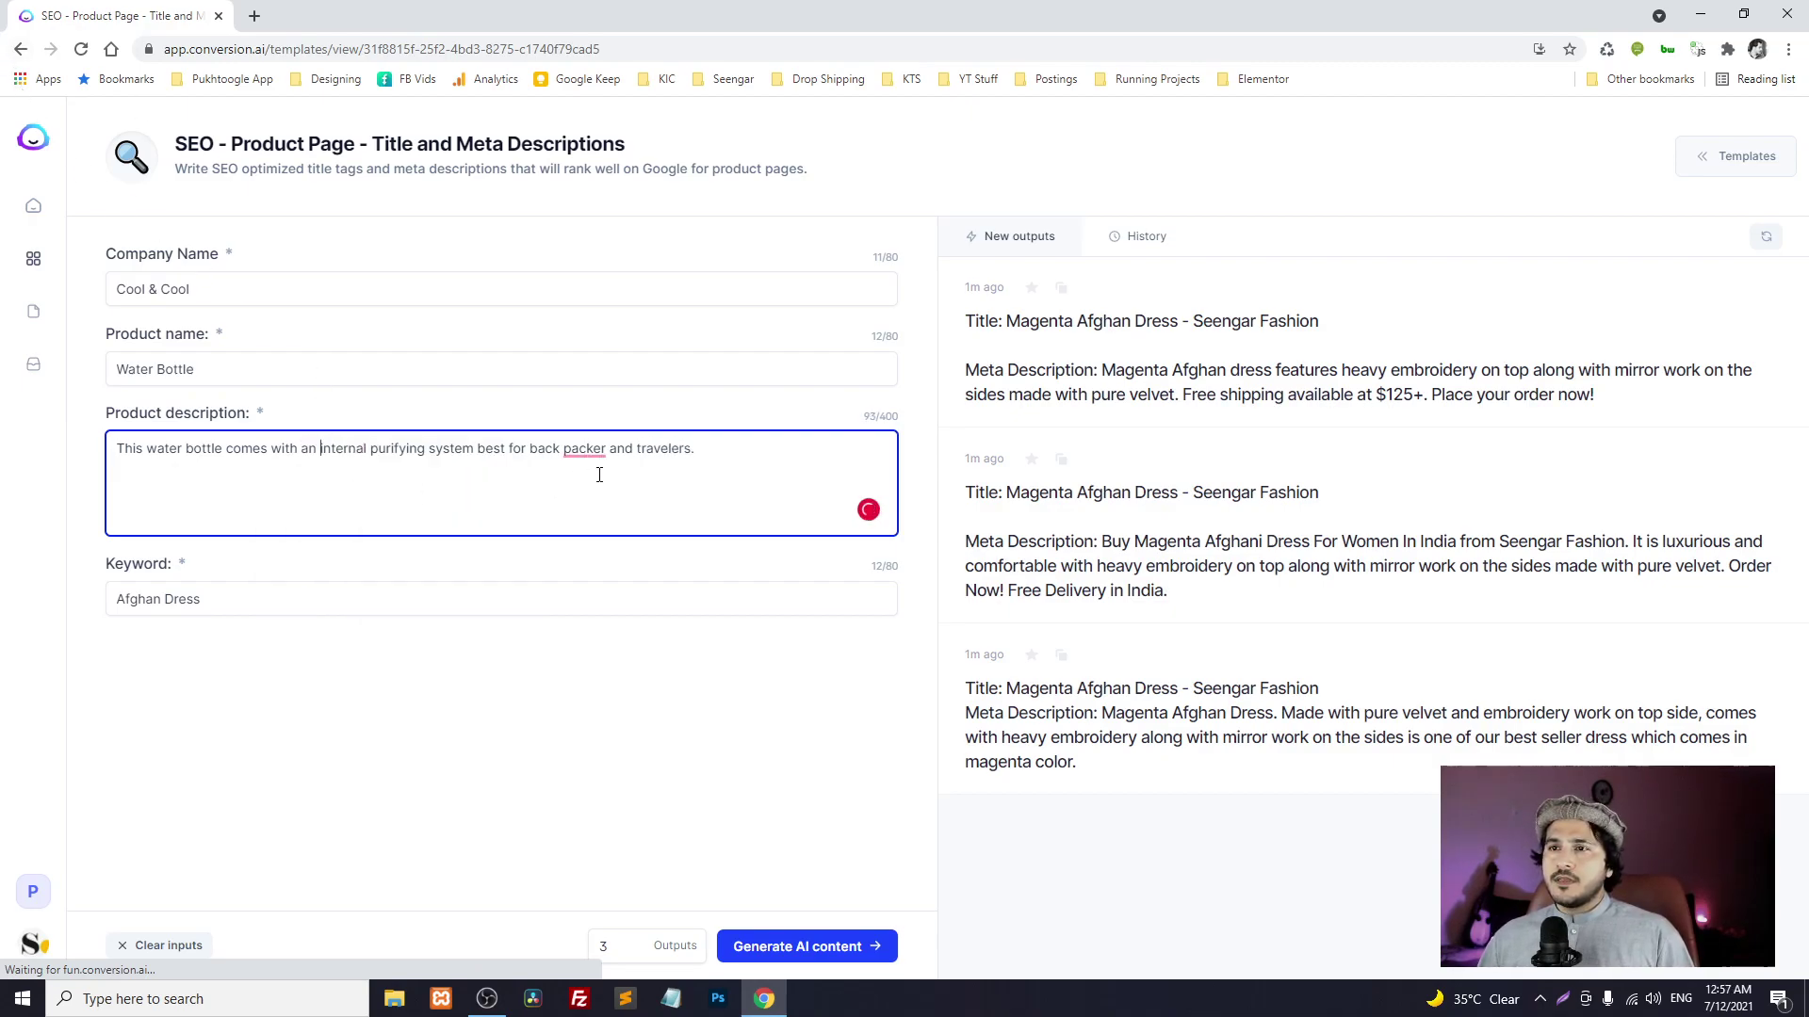
{"action": "mouse_move", "coordinate": [586, 451]}
{"action": "left_click", "coordinate": [599, 492]}
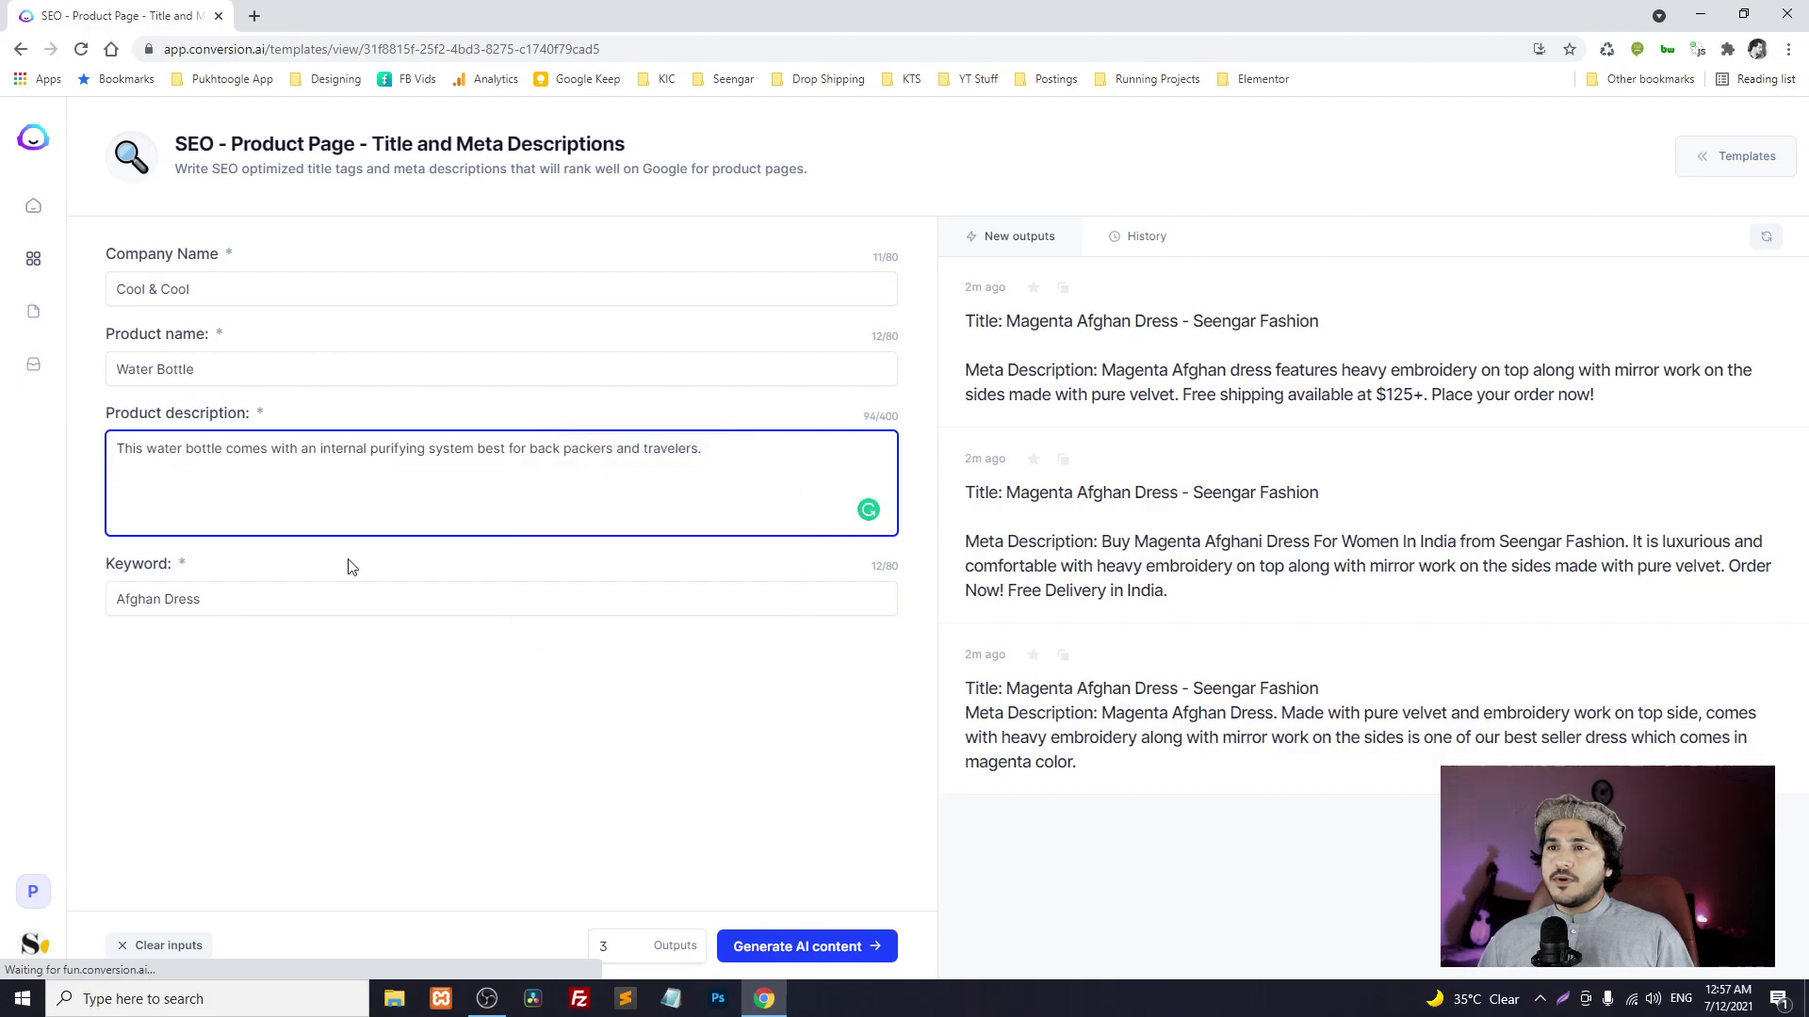
- Replace the keyword with "Purifying Bottle"
{"action": "key", "text": "Tab"}
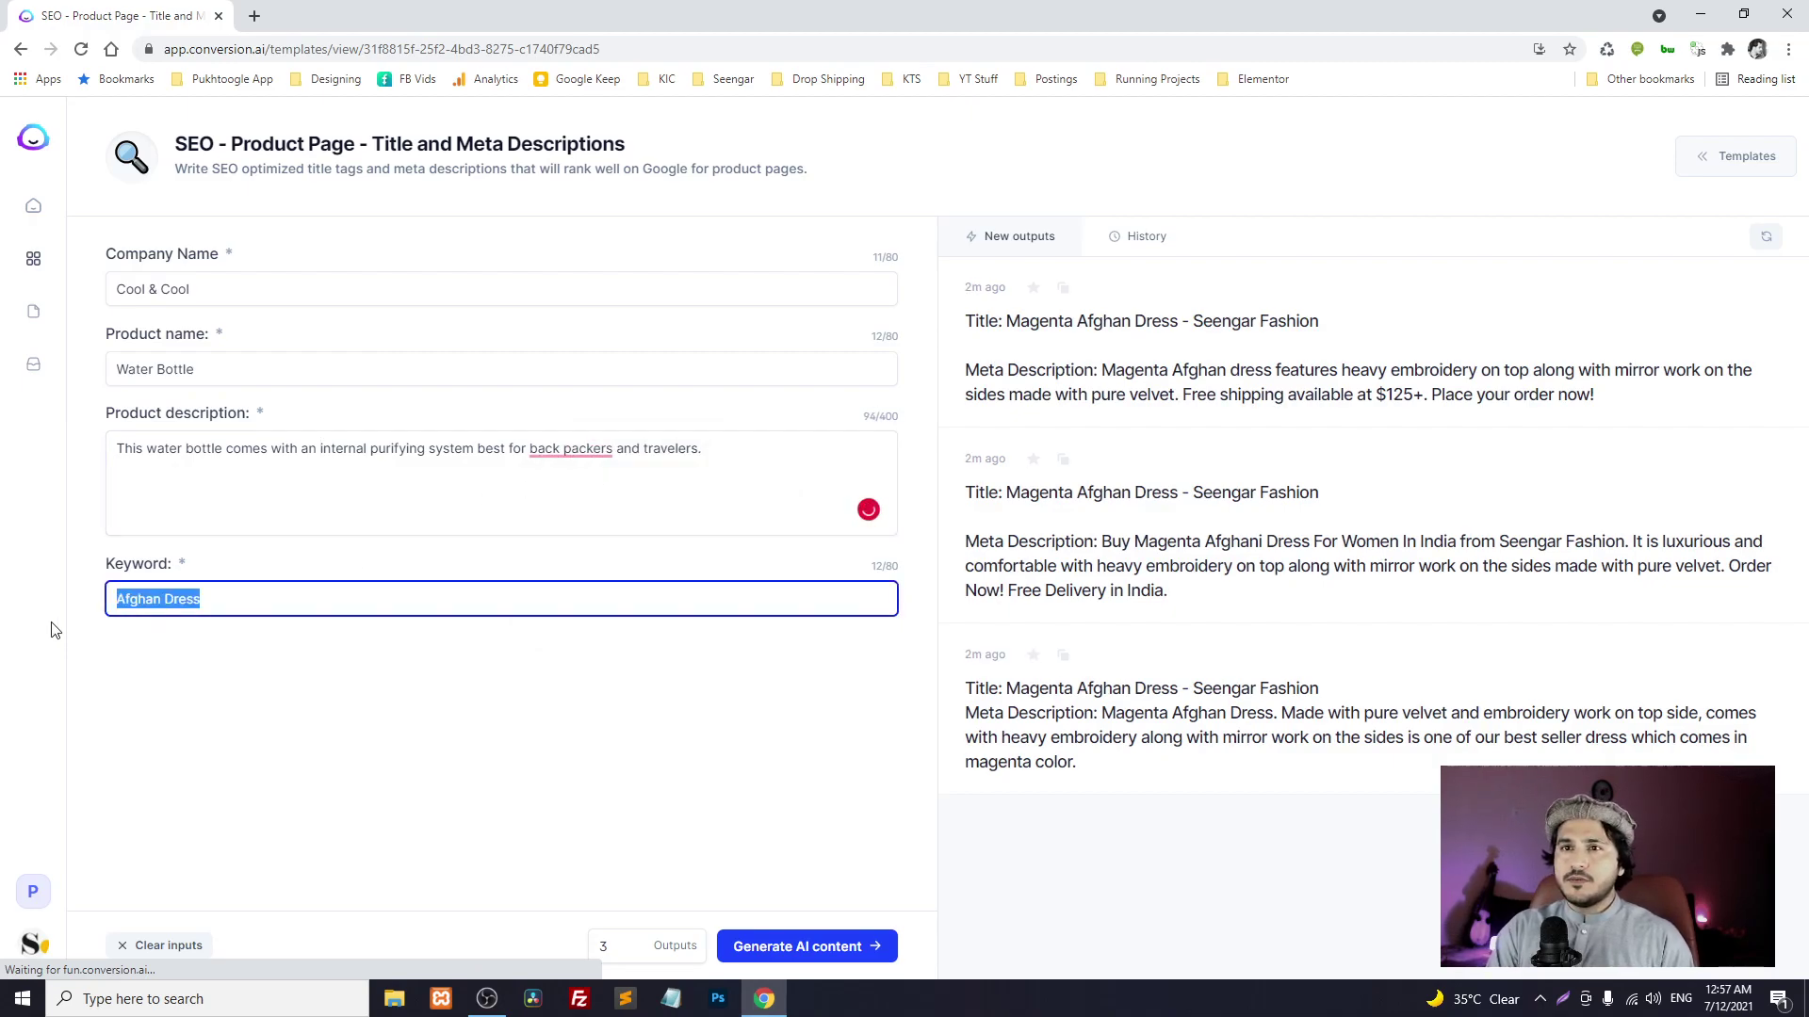
{"action": "type", "text": "Puri"}
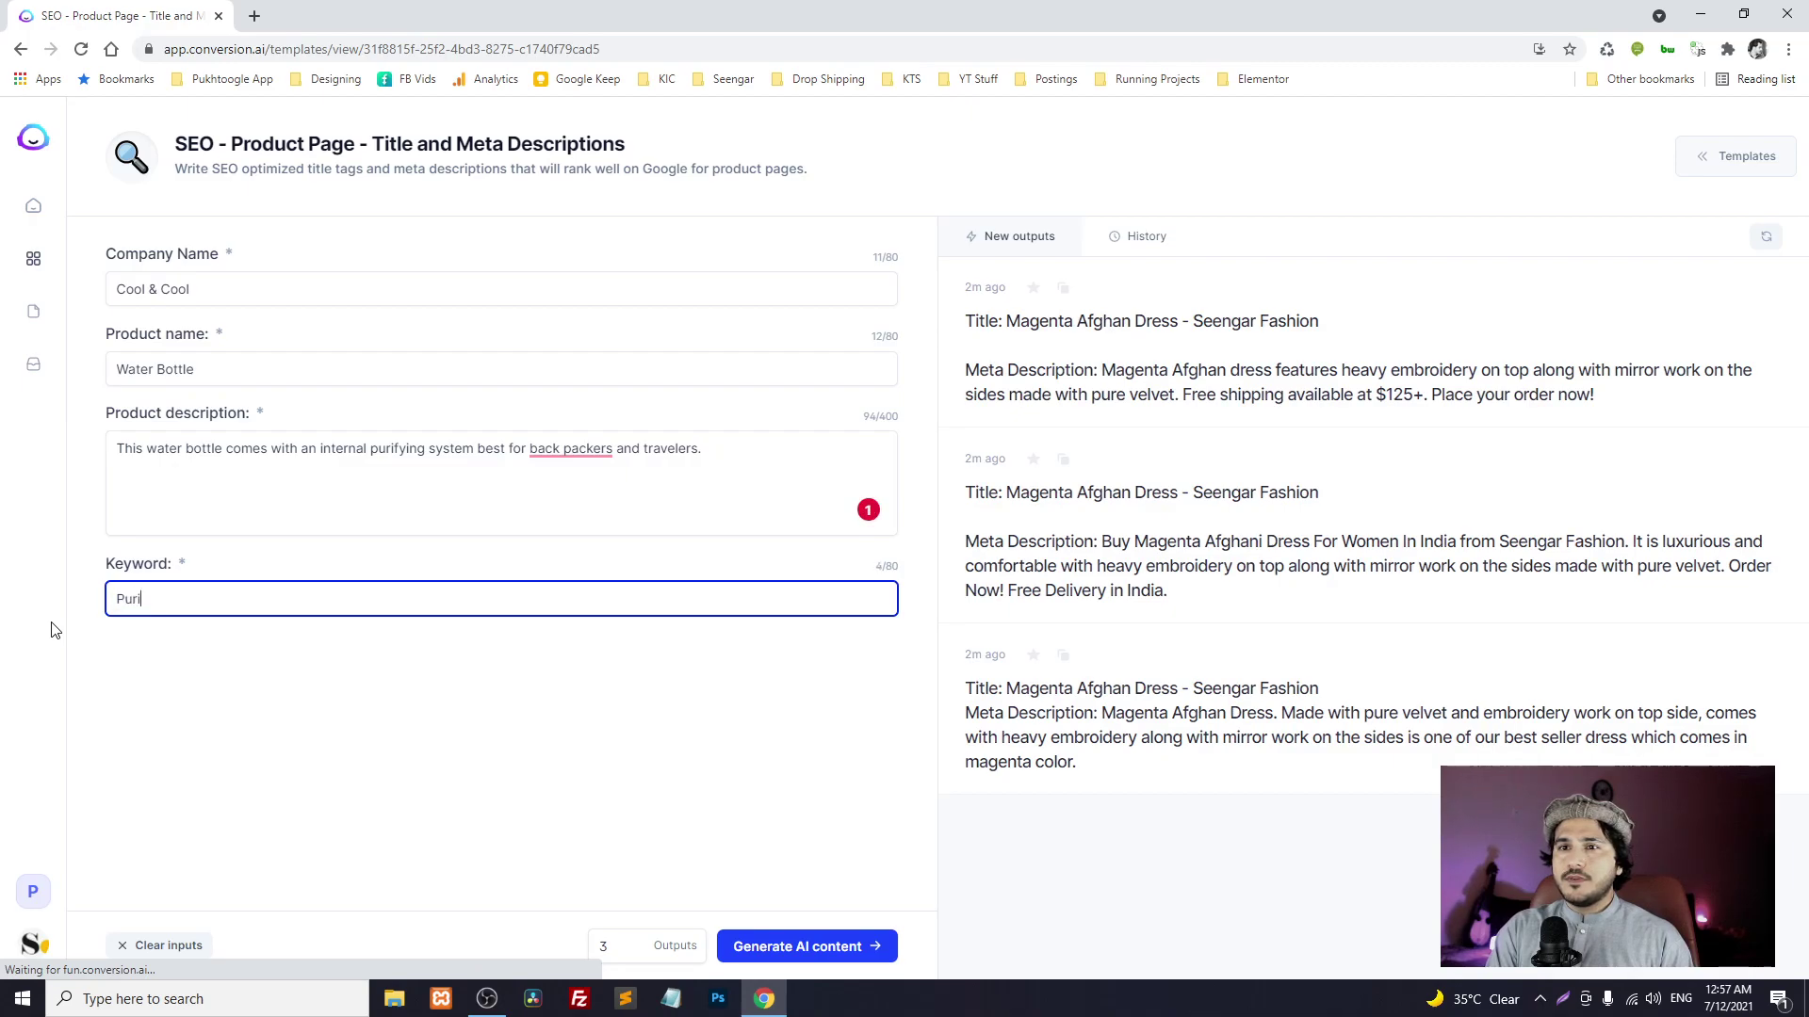
{"action": "type", "text": "fying Bottle"}
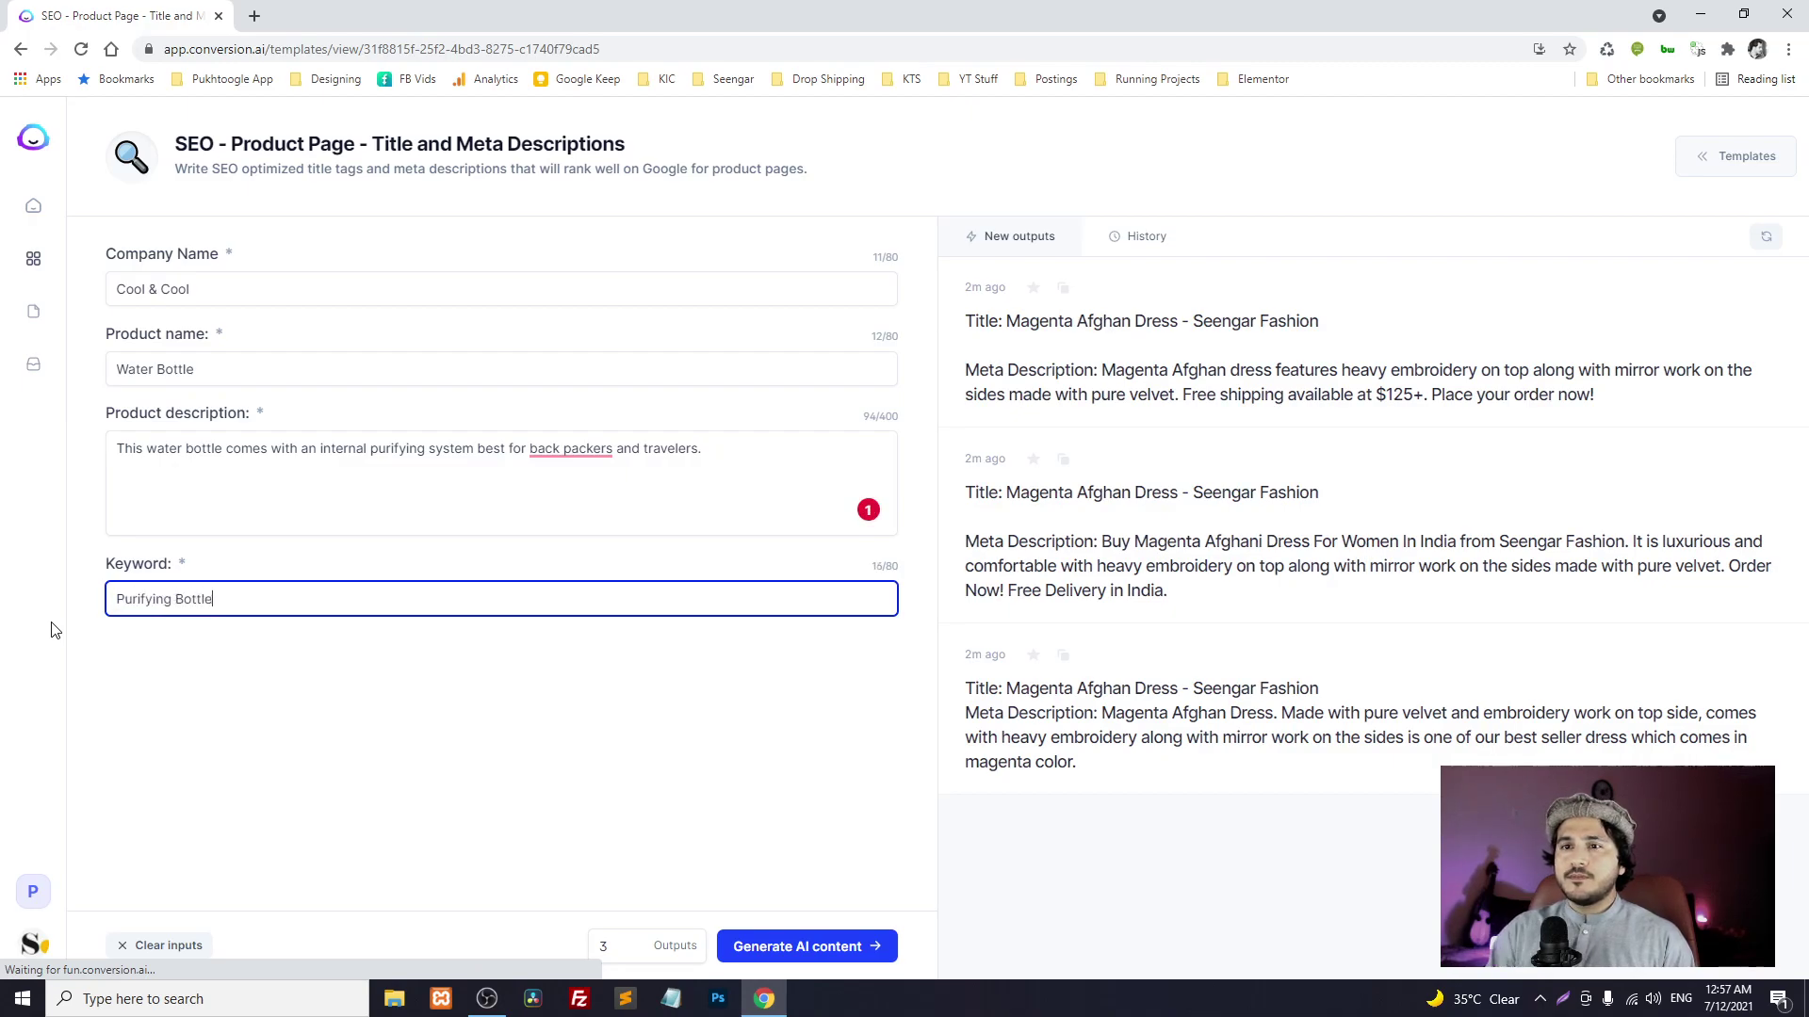
- Change the product name to "Purifying Water Bottle" and correct the flagged word in the product description to "backpackers"
{"action": "left_click_drag", "start_coordinate": [253, 606], "coordinate": [80, 611]}
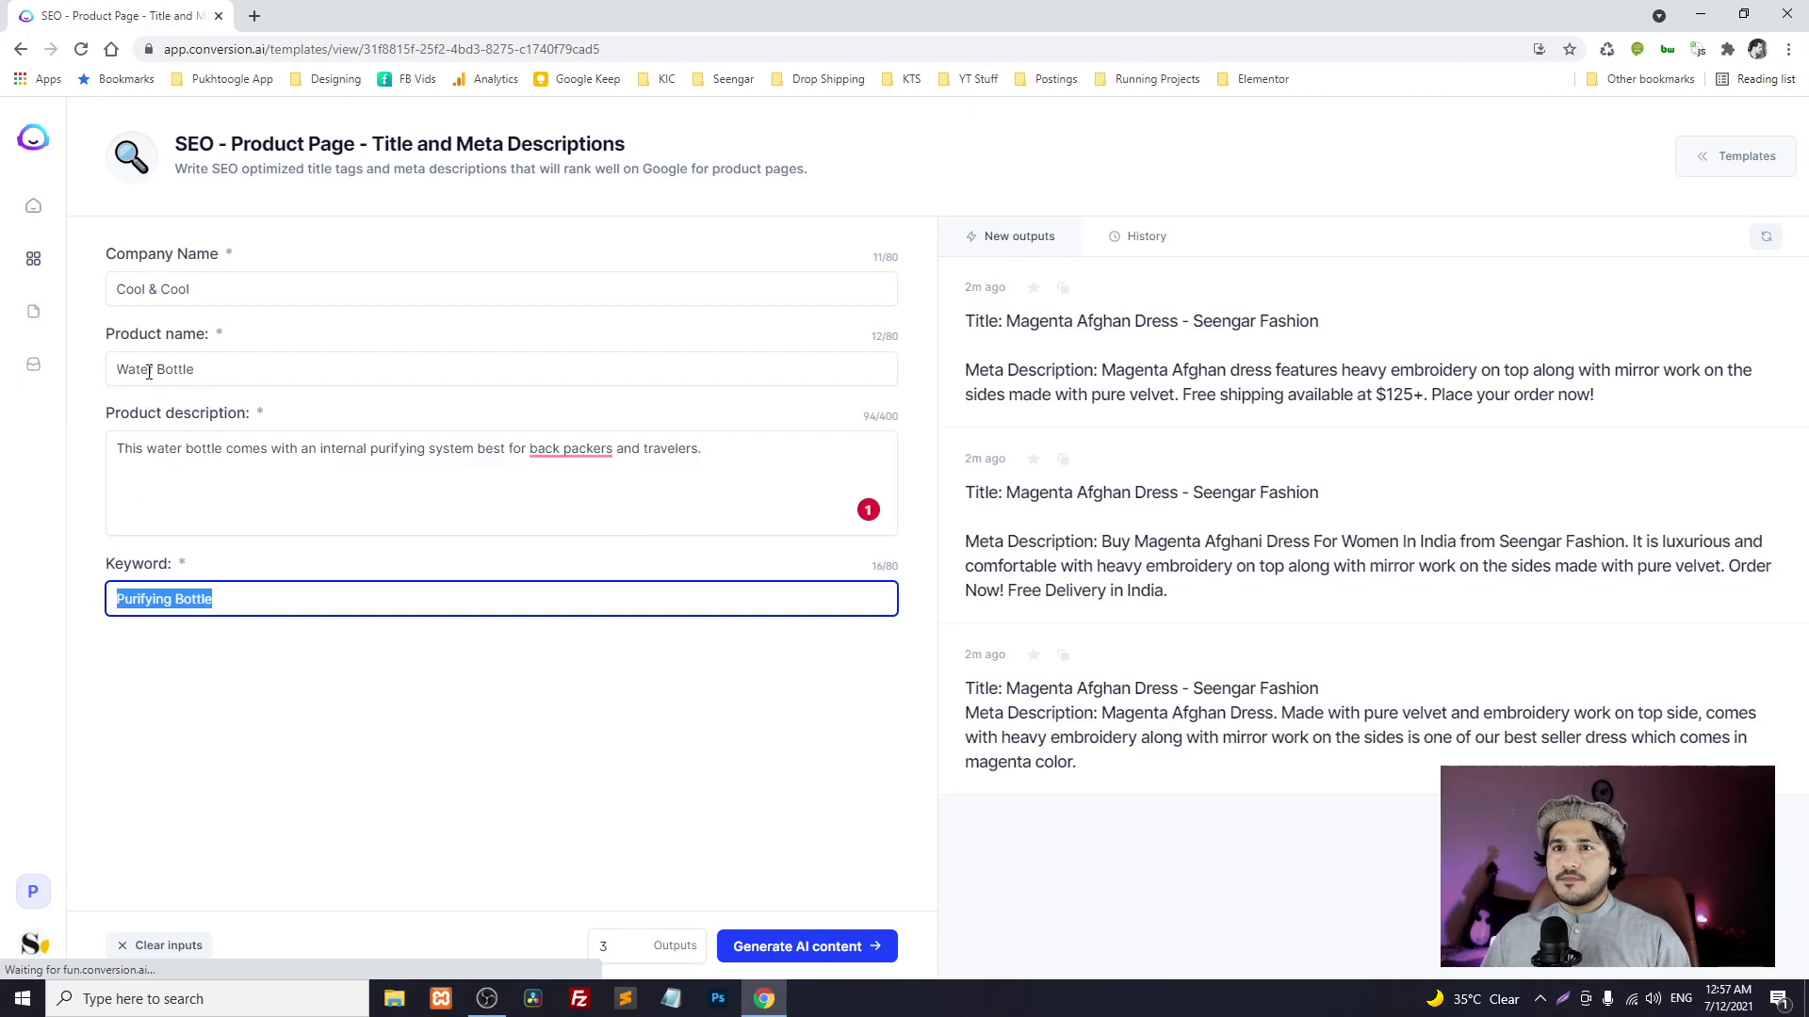
{"action": "left_click", "coordinate": [117, 368]}
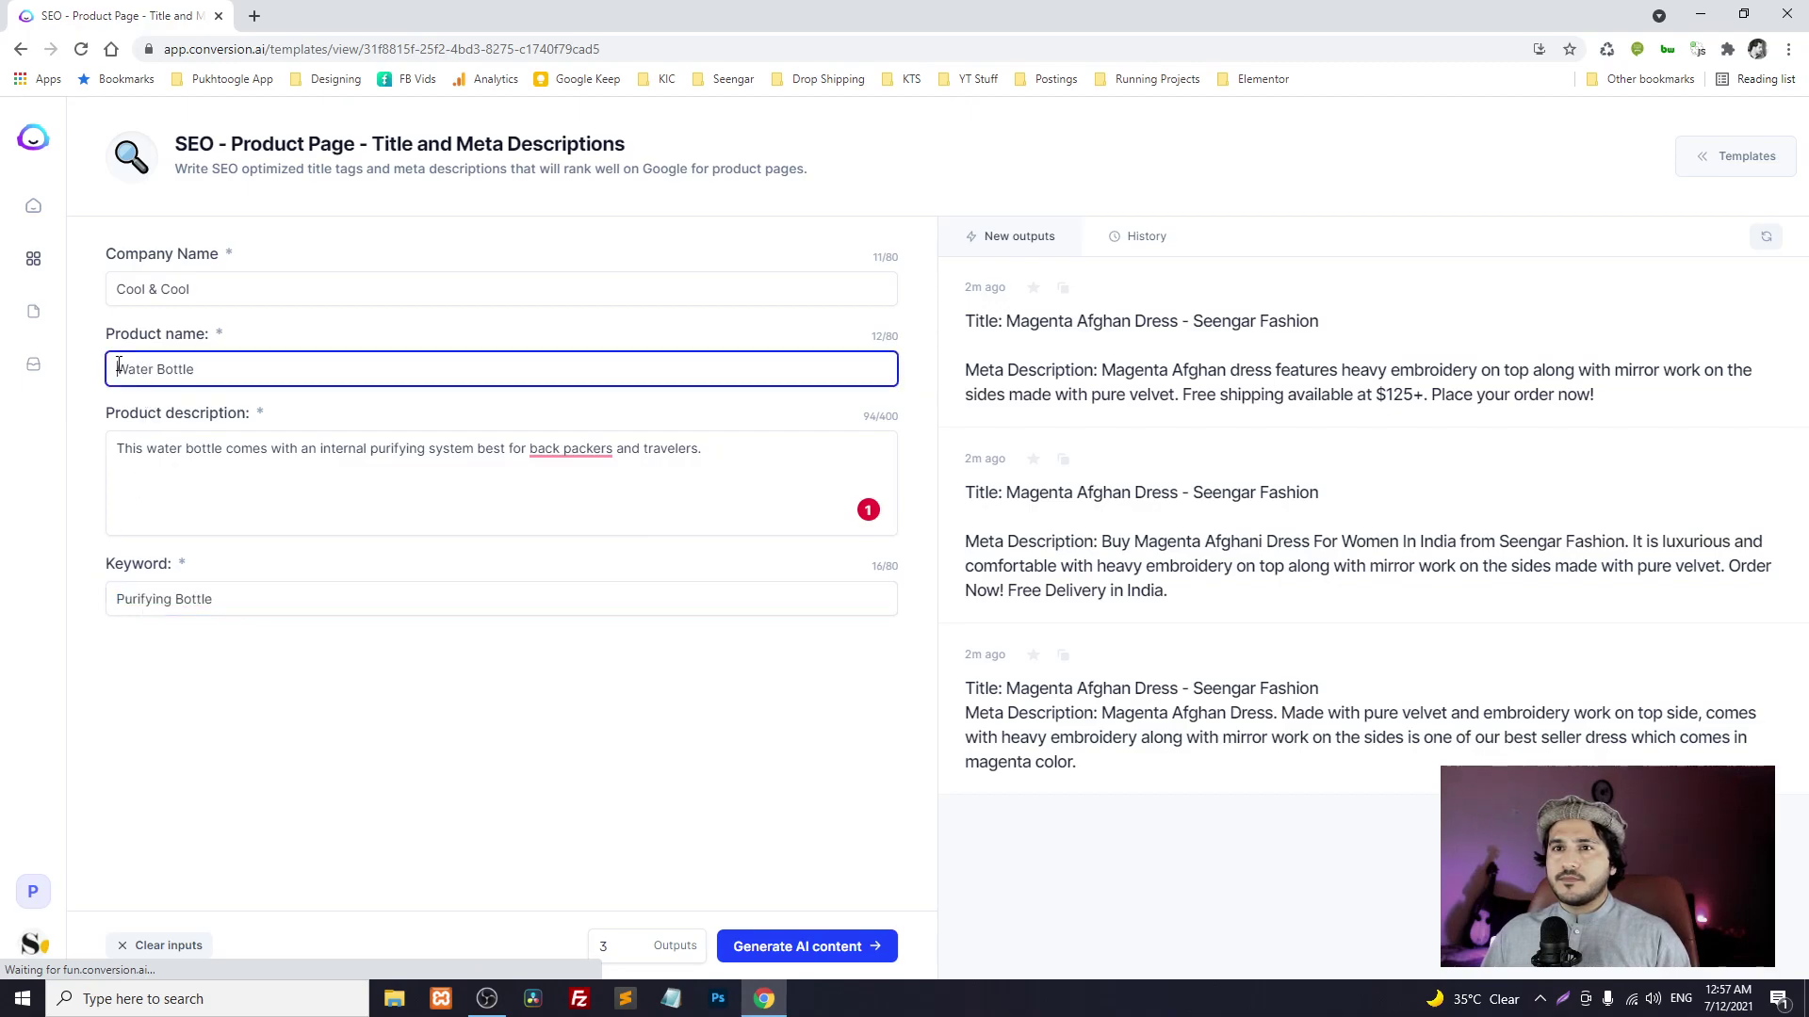
{"action": "type", "text": "Pur"}
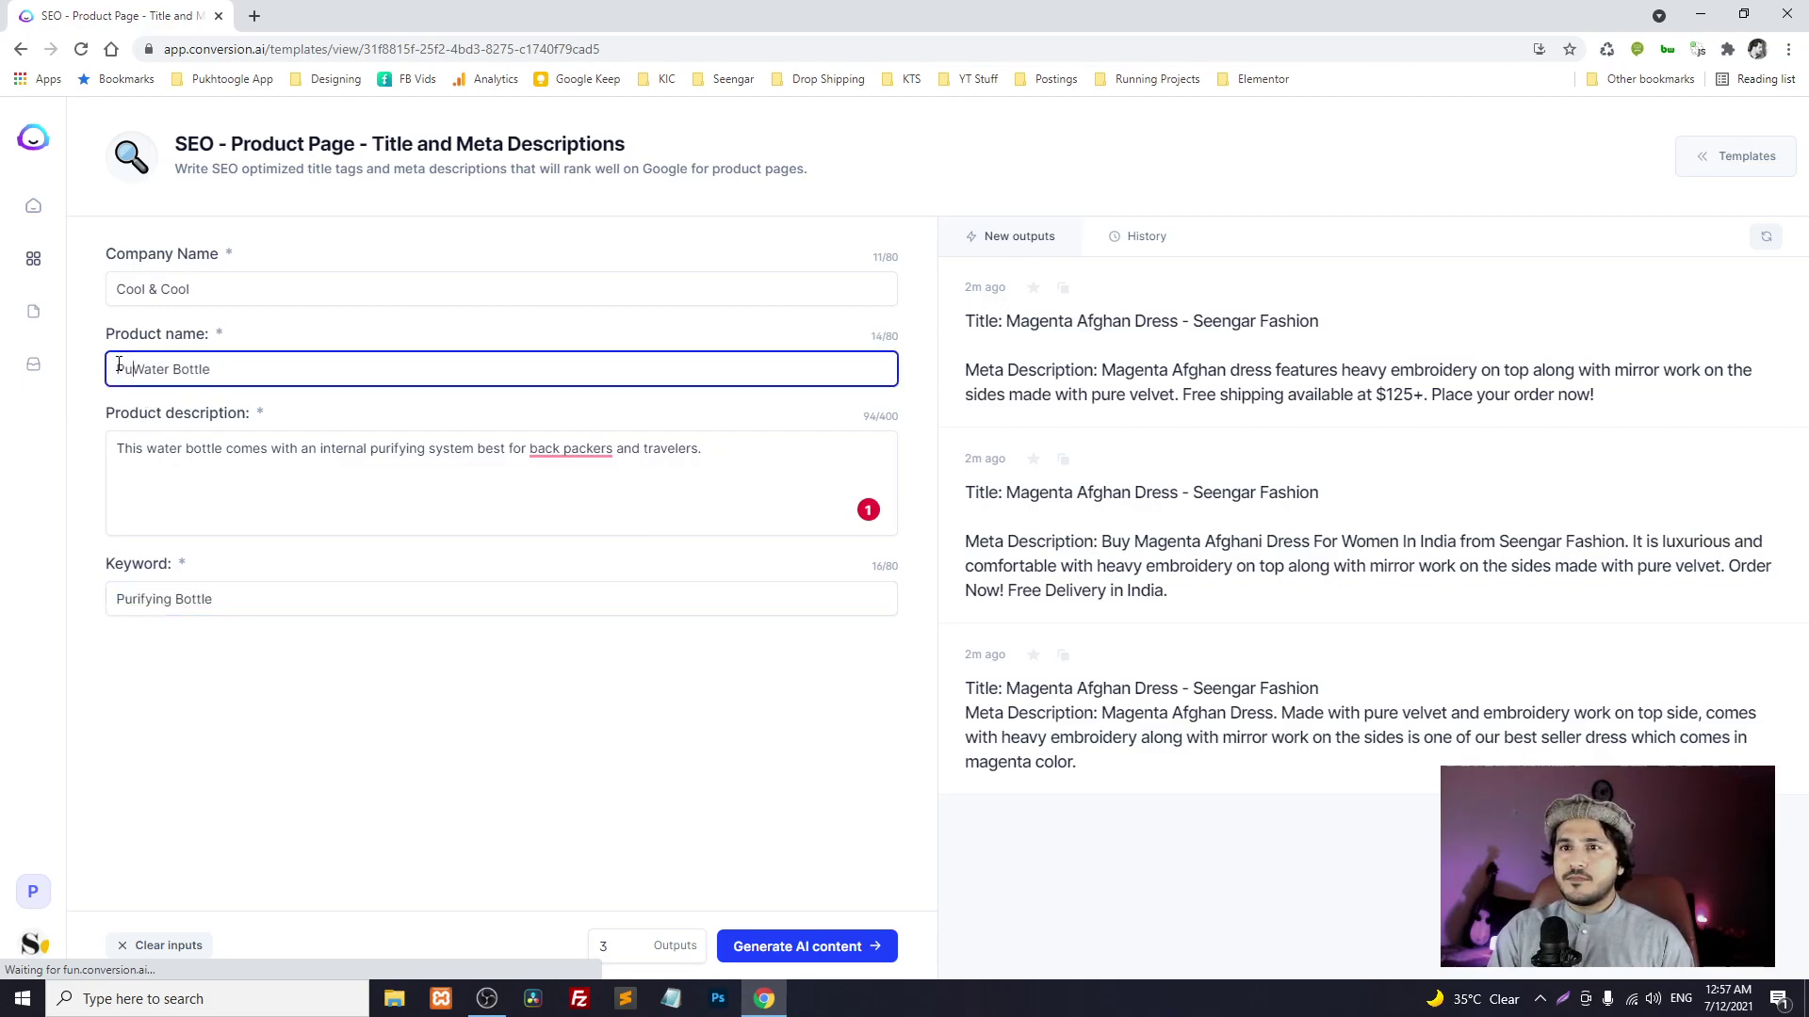
{"action": "type", "text": "ifying"}
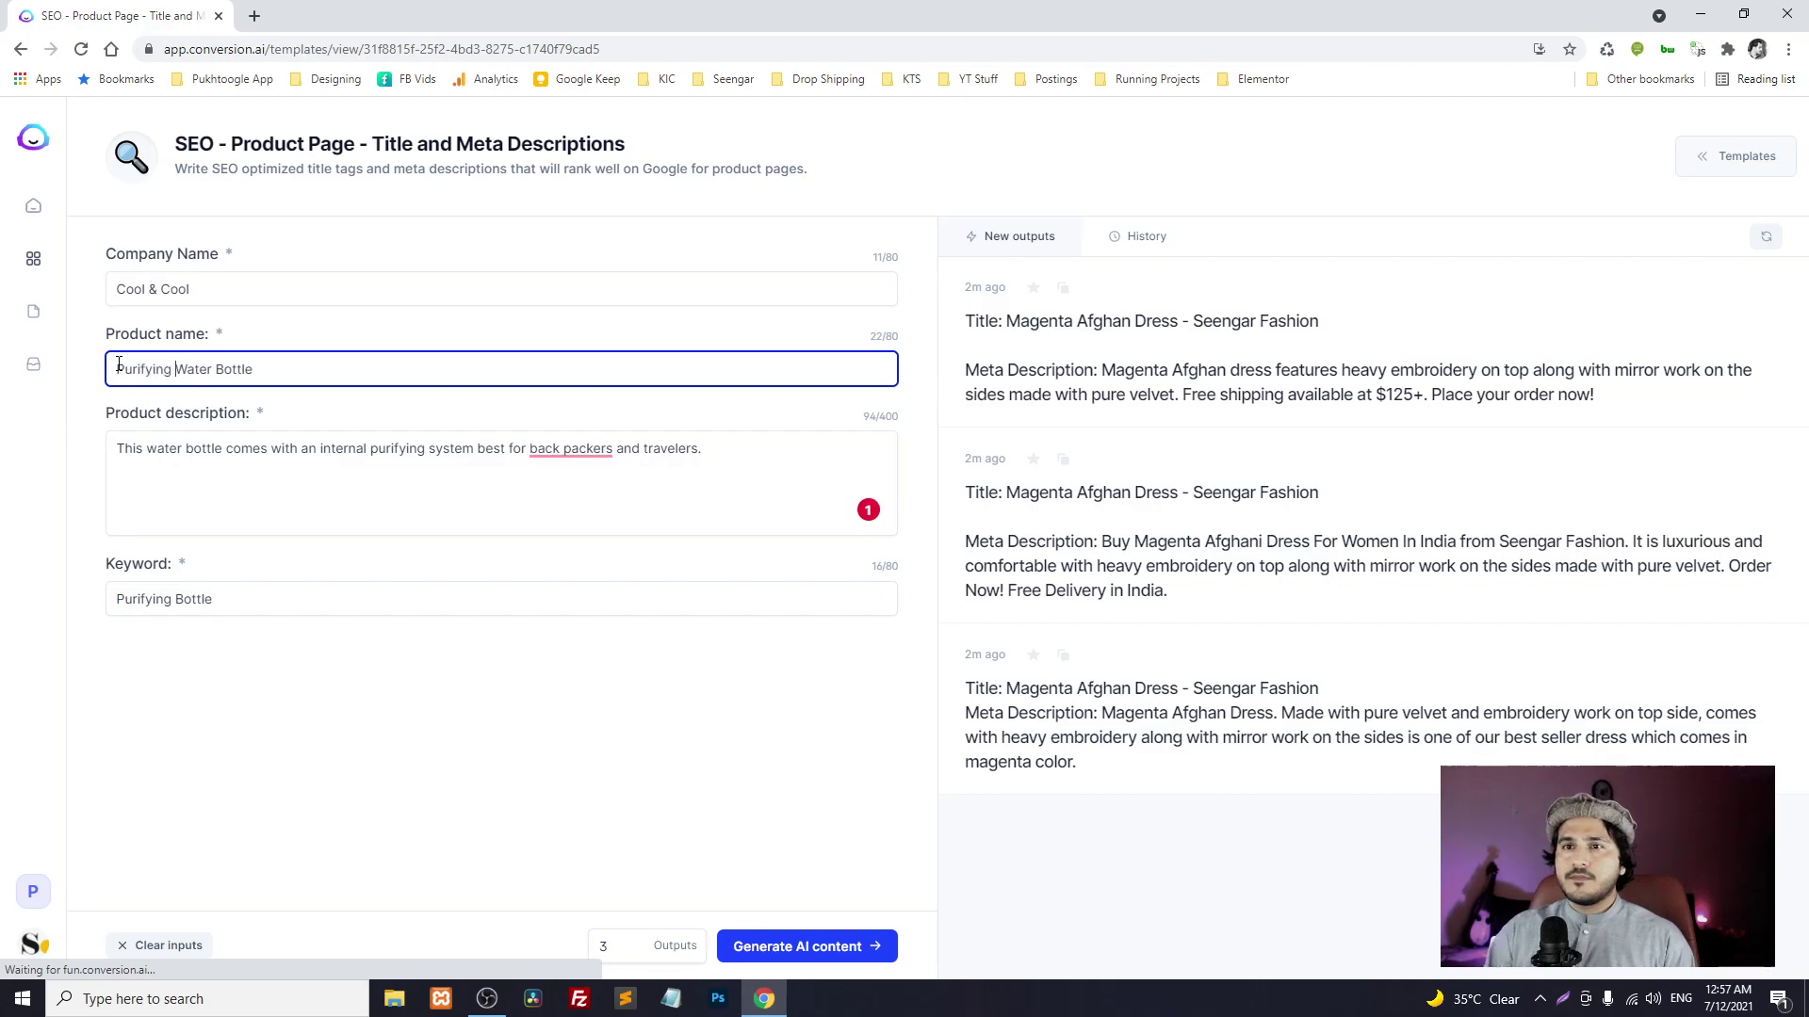
{"action": "left_click", "coordinate": [570, 449]}
{"action": "left_click", "coordinate": [602, 498]}
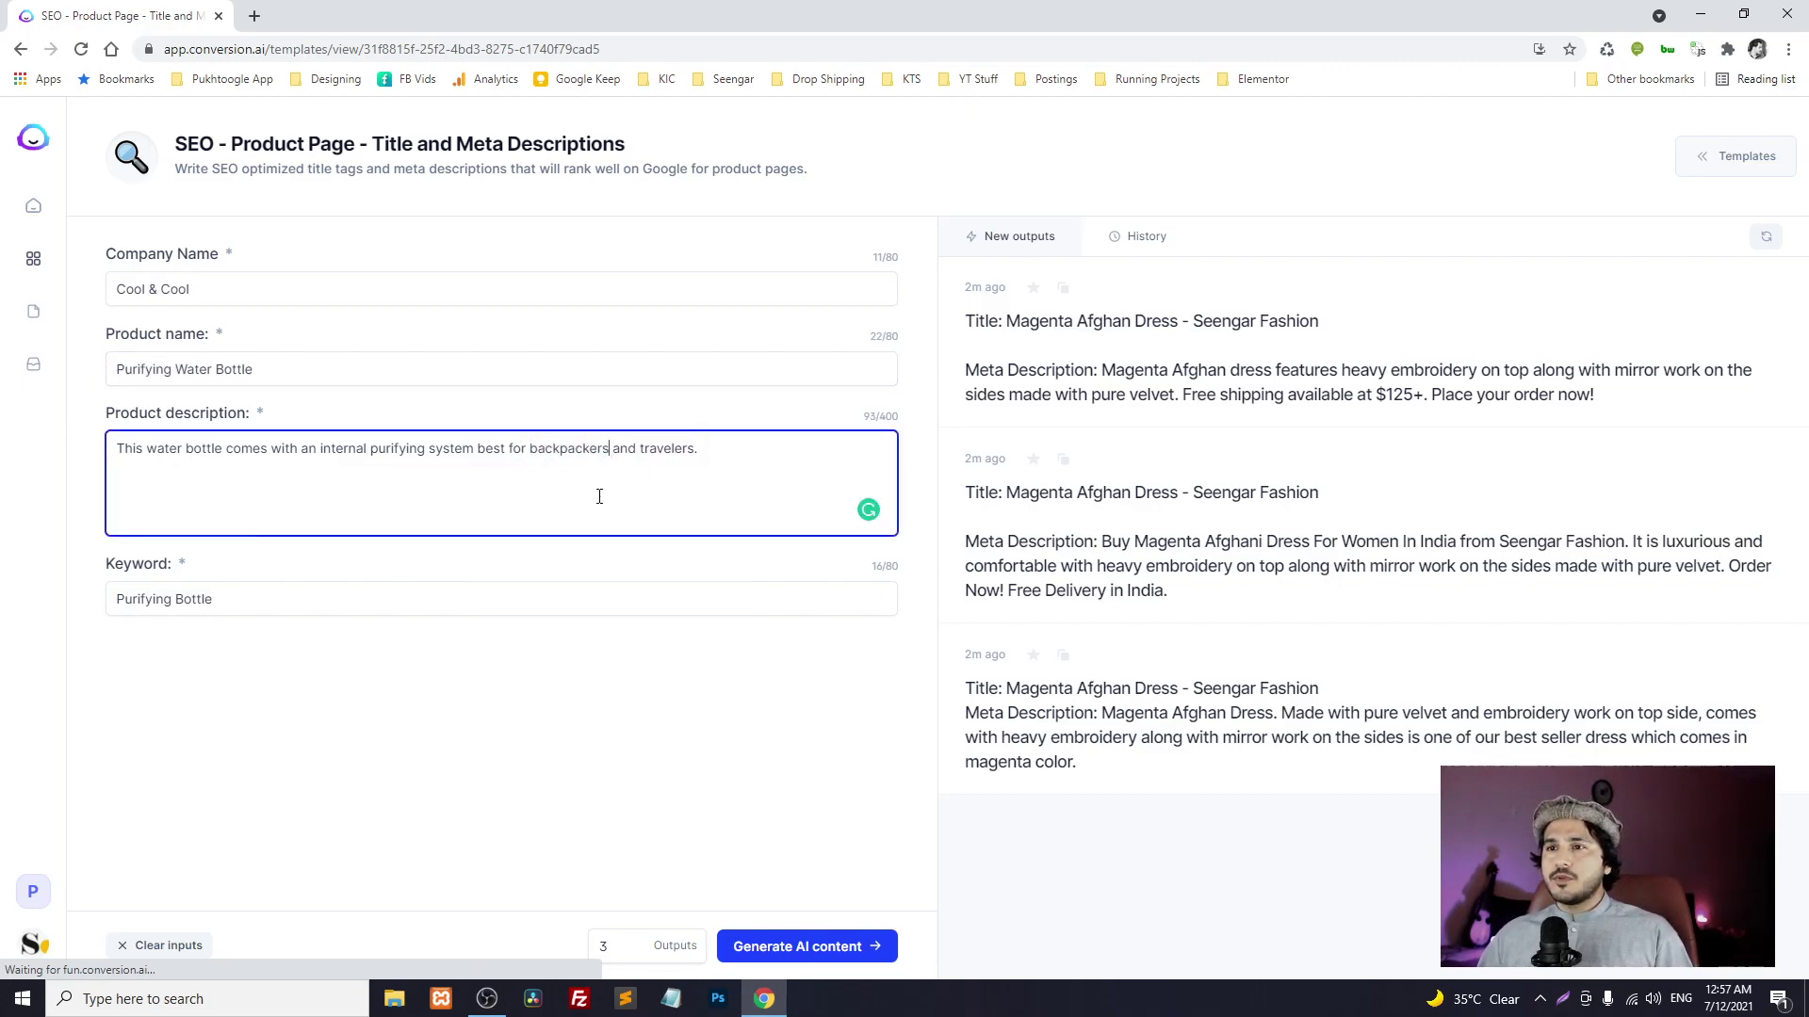
- Clear the previous dress outputs and generate three SEO titles and meta descriptions for the purifying water bottle
{"action": "left_click", "coordinate": [1765, 237]}
{"action": "left_click", "coordinate": [787, 946]}
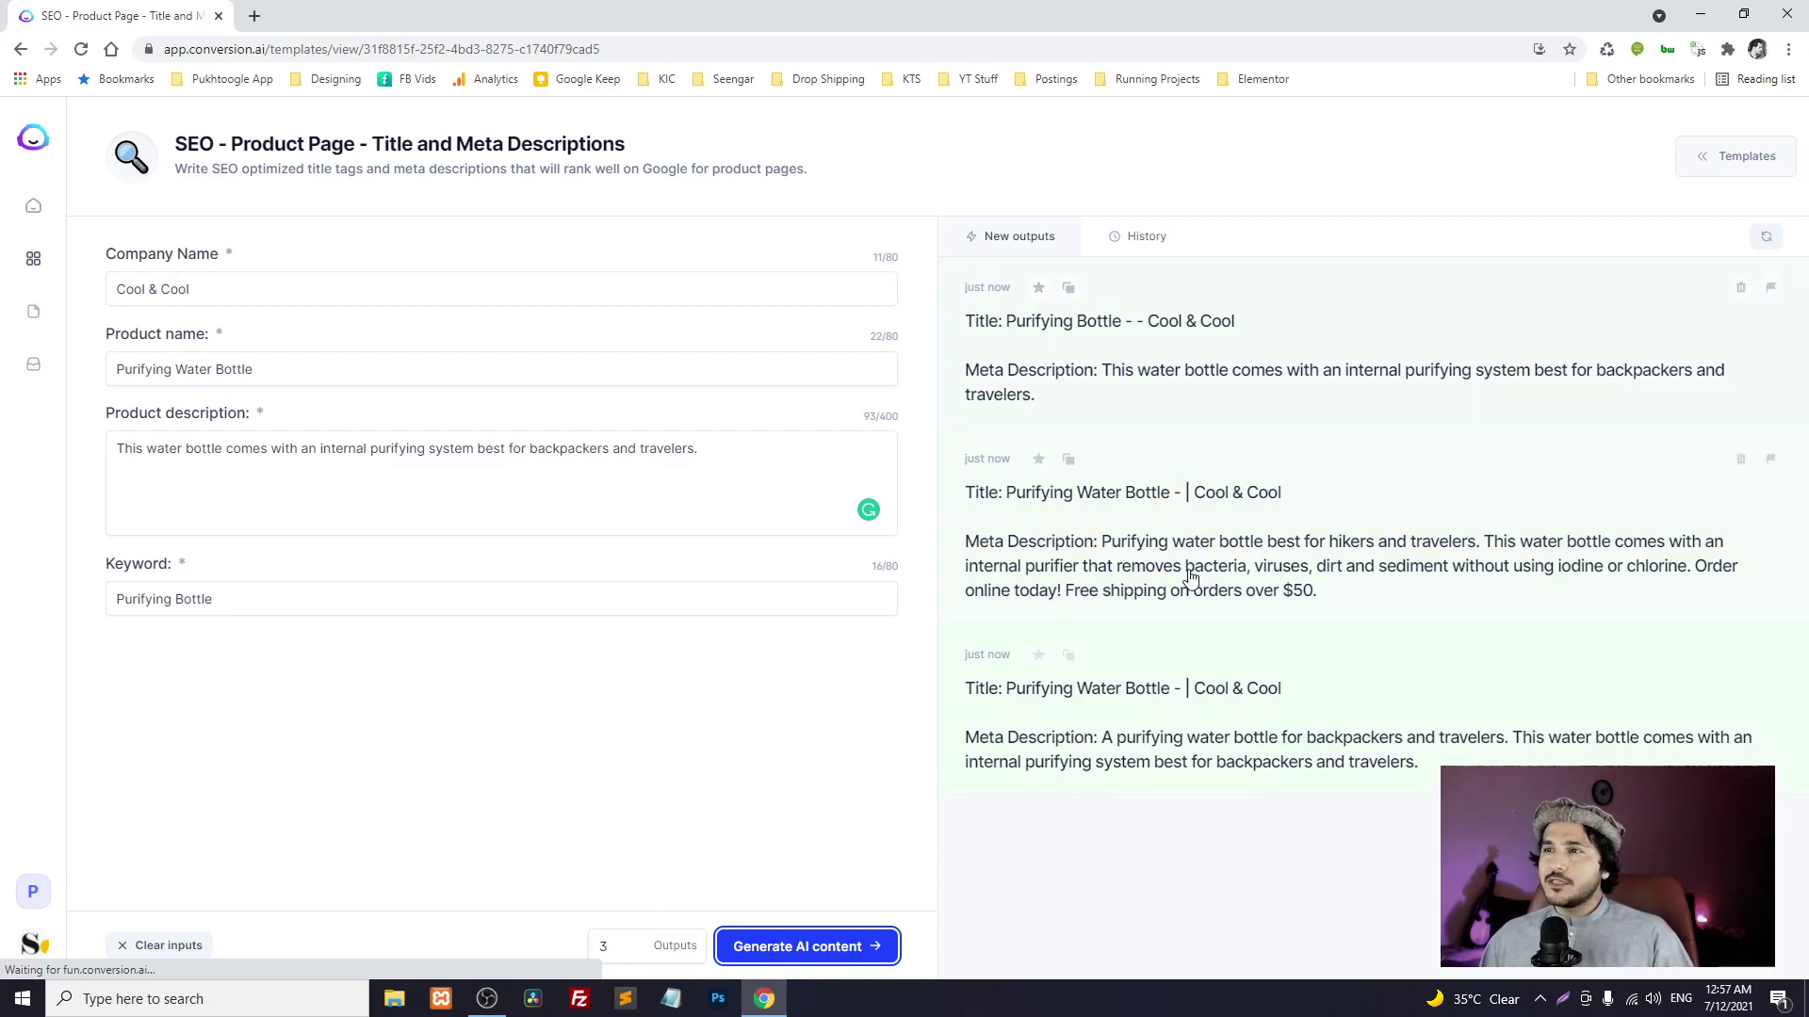
- Delete the generated outputs except the one mentioning hikers and travelers, and generate three more titles and meta descriptions
{"action": "left_click", "coordinate": [1741, 287]}
{"action": "left_click", "coordinate": [1739, 482]}
{"action": "left_click", "coordinate": [776, 947]}
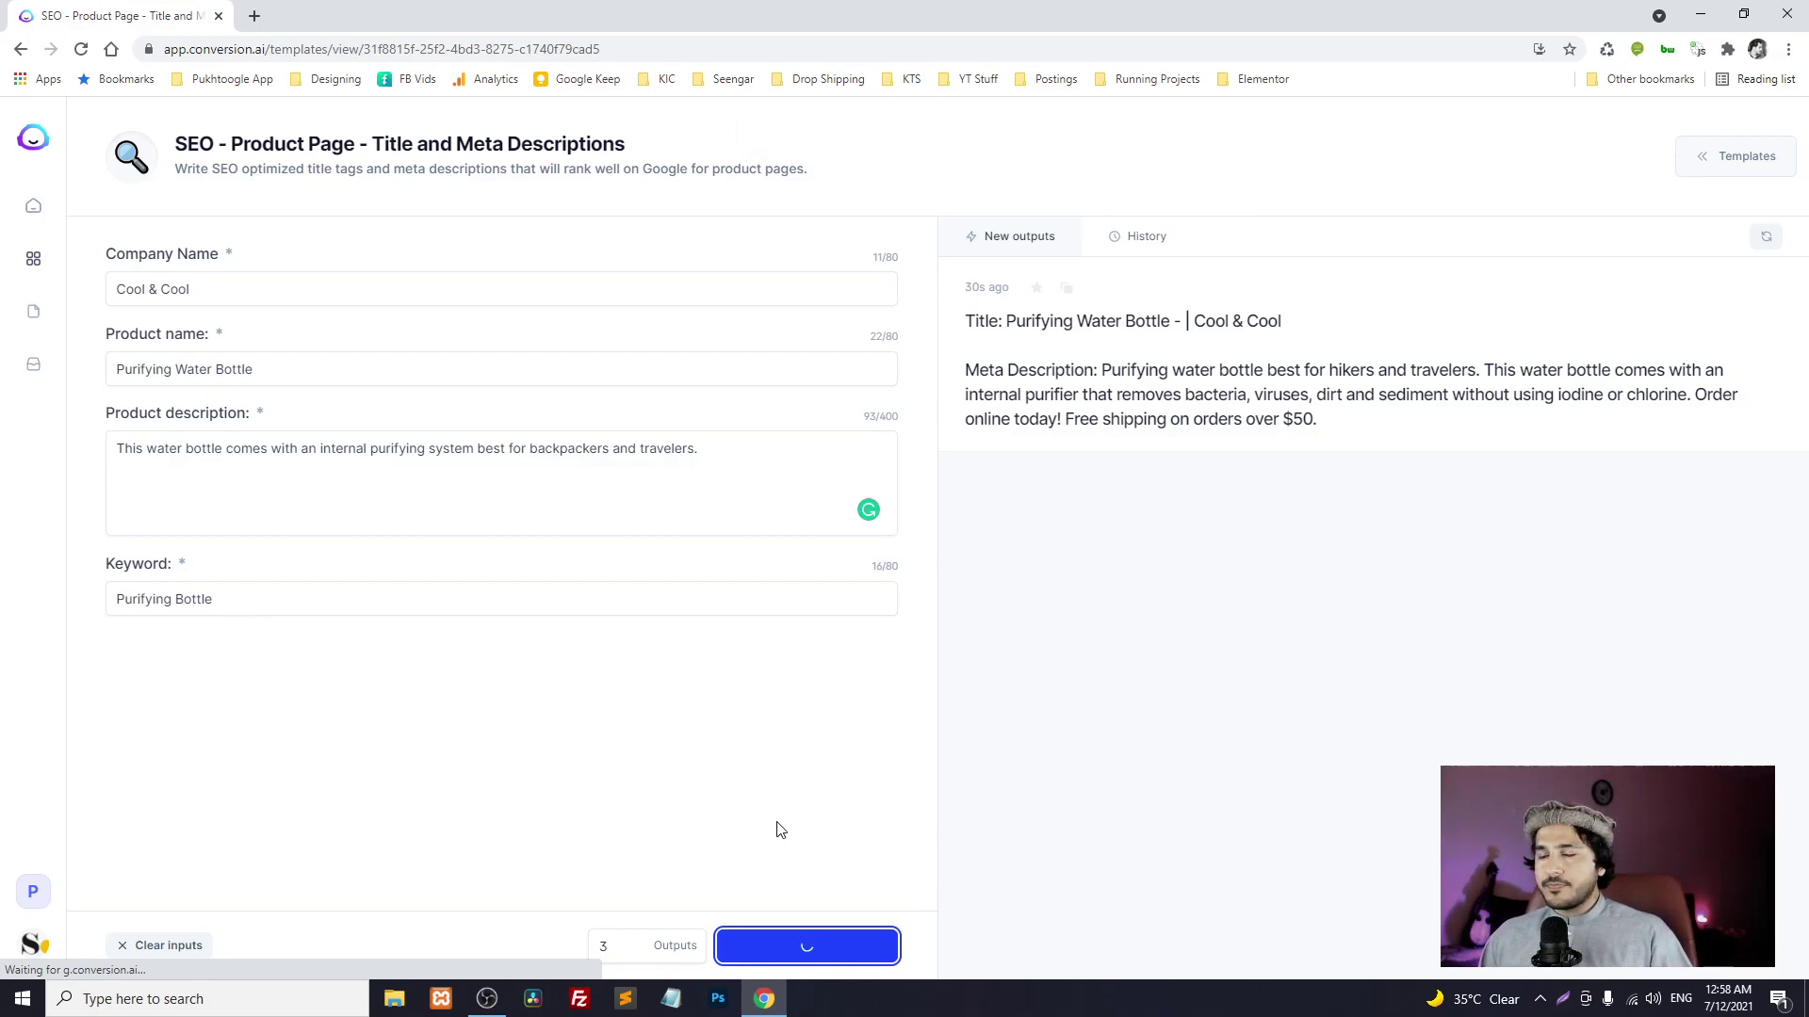
{"action": "scroll", "coordinate": [1219, 723], "scroll_direction": "down", "scroll_amount": 1}
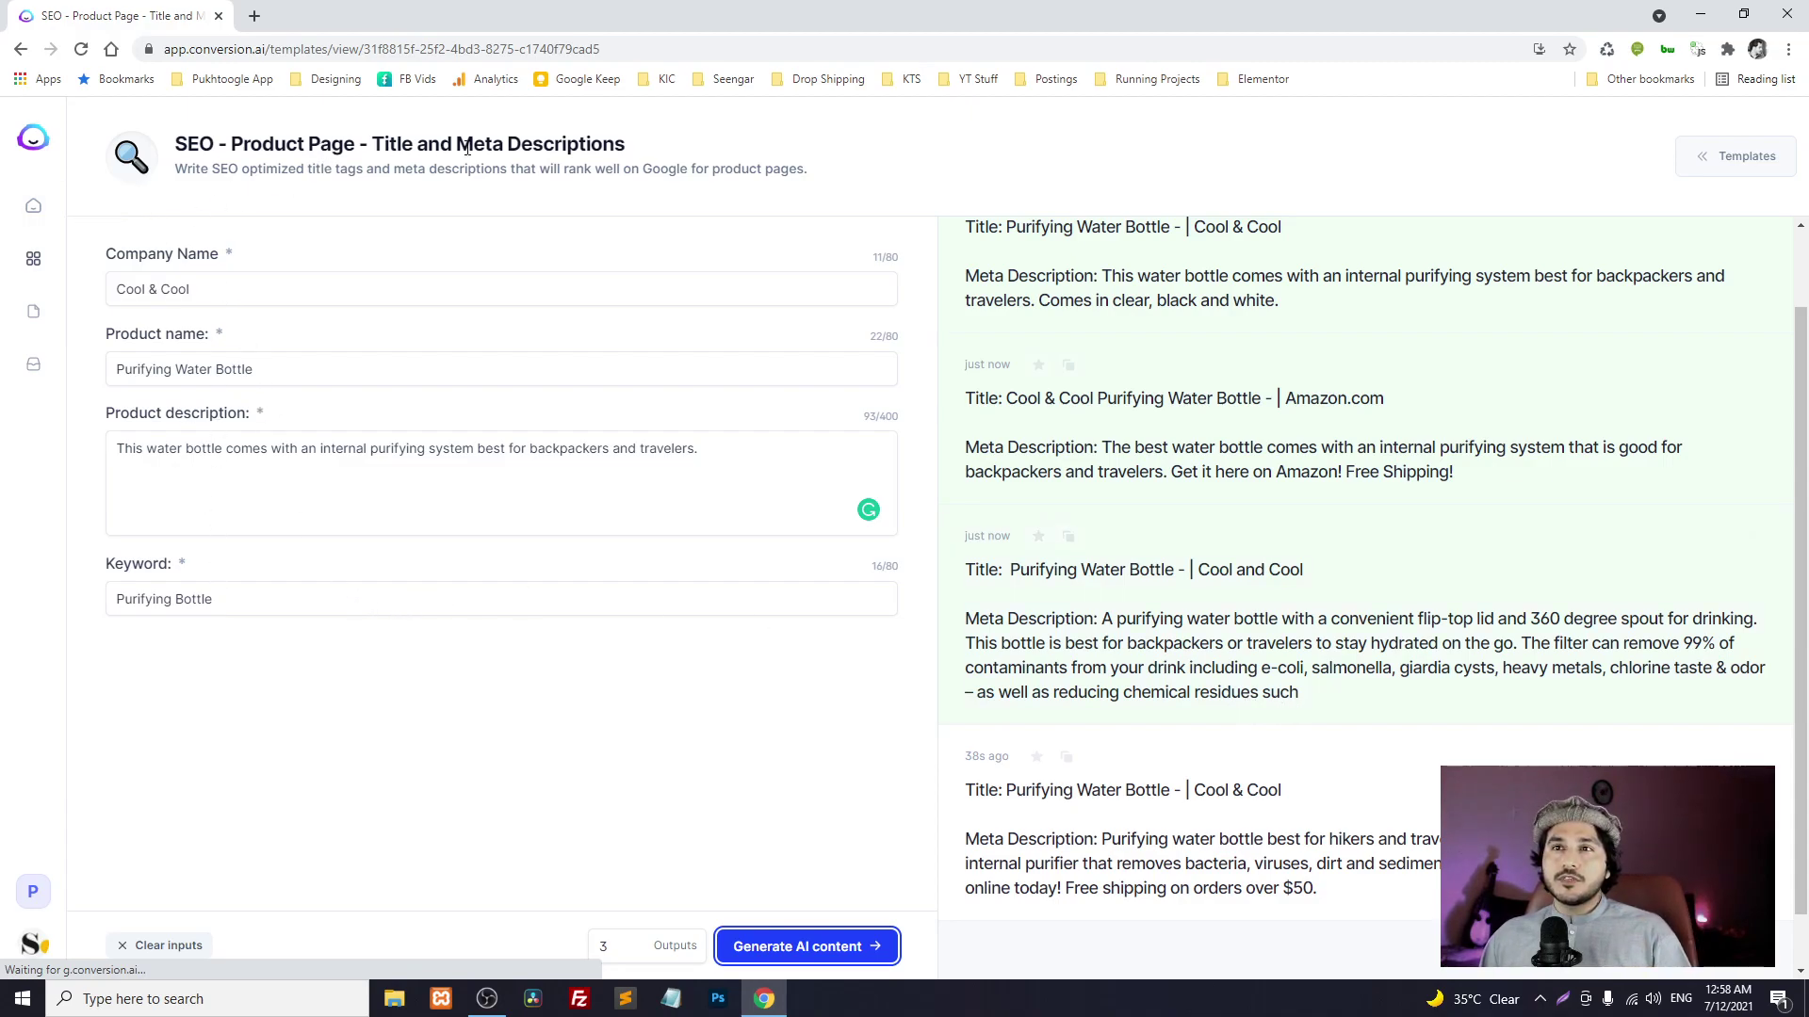
- Return to the full template collection and look through the available templates, from AIDA Framework to Poll Questions & Multiple Choice Answers
{"action": "left_click", "coordinate": [30, 261]}
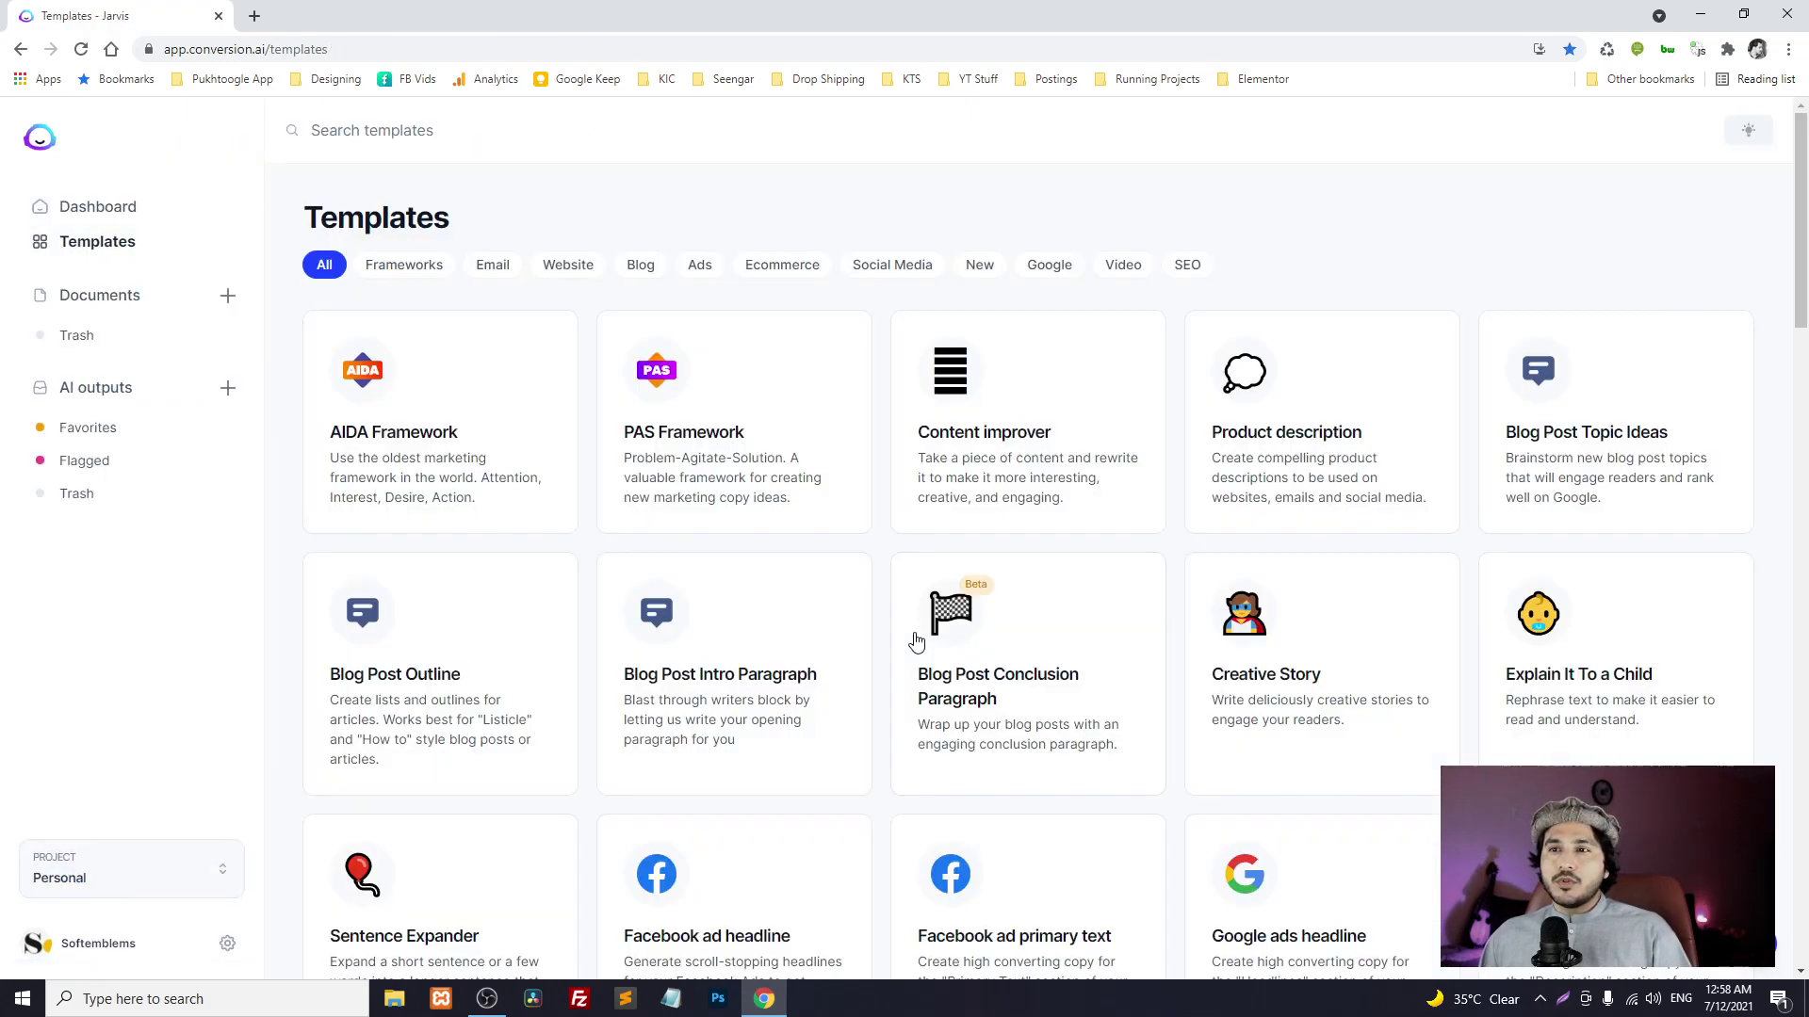
{"action": "scroll", "coordinate": [880, 626], "scroll_direction": "down", "scroll_amount": 6}
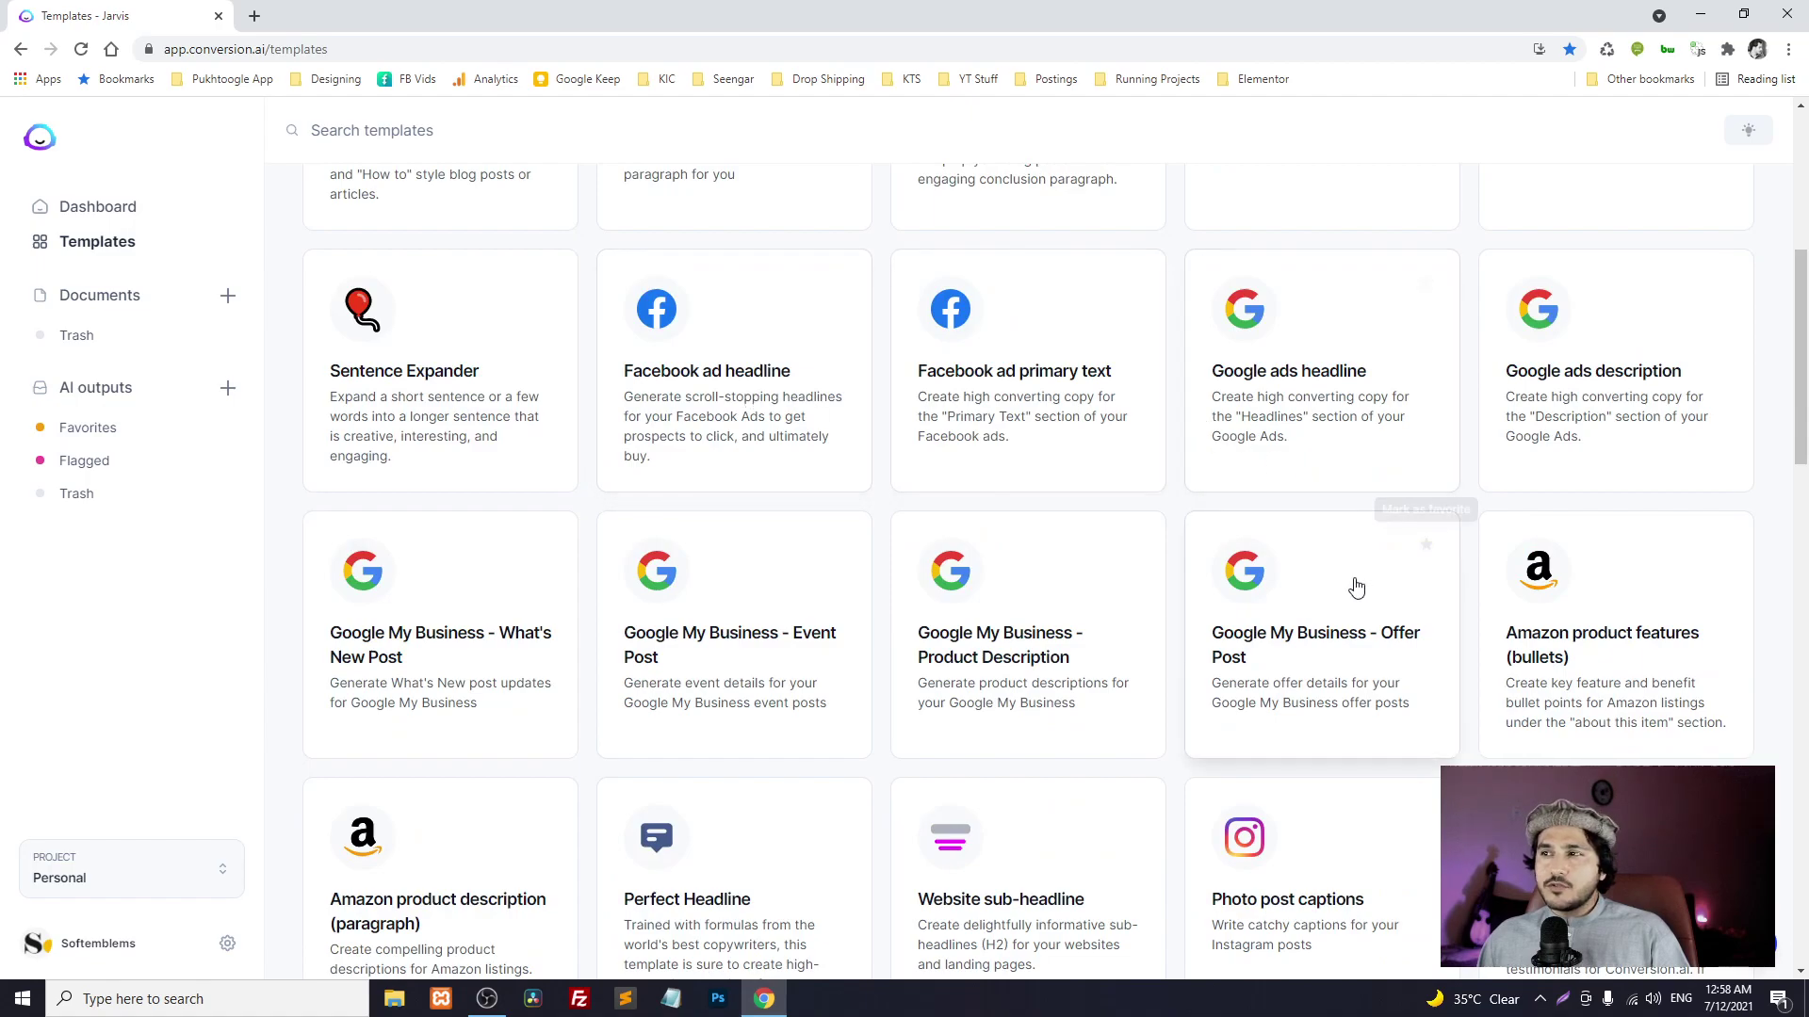
{"action": "scroll", "coordinate": [912, 721], "scroll_direction": "down", "scroll_amount": 1}
{"action": "scroll", "coordinate": [912, 721], "scroll_direction": "down", "scroll_amount": 3}
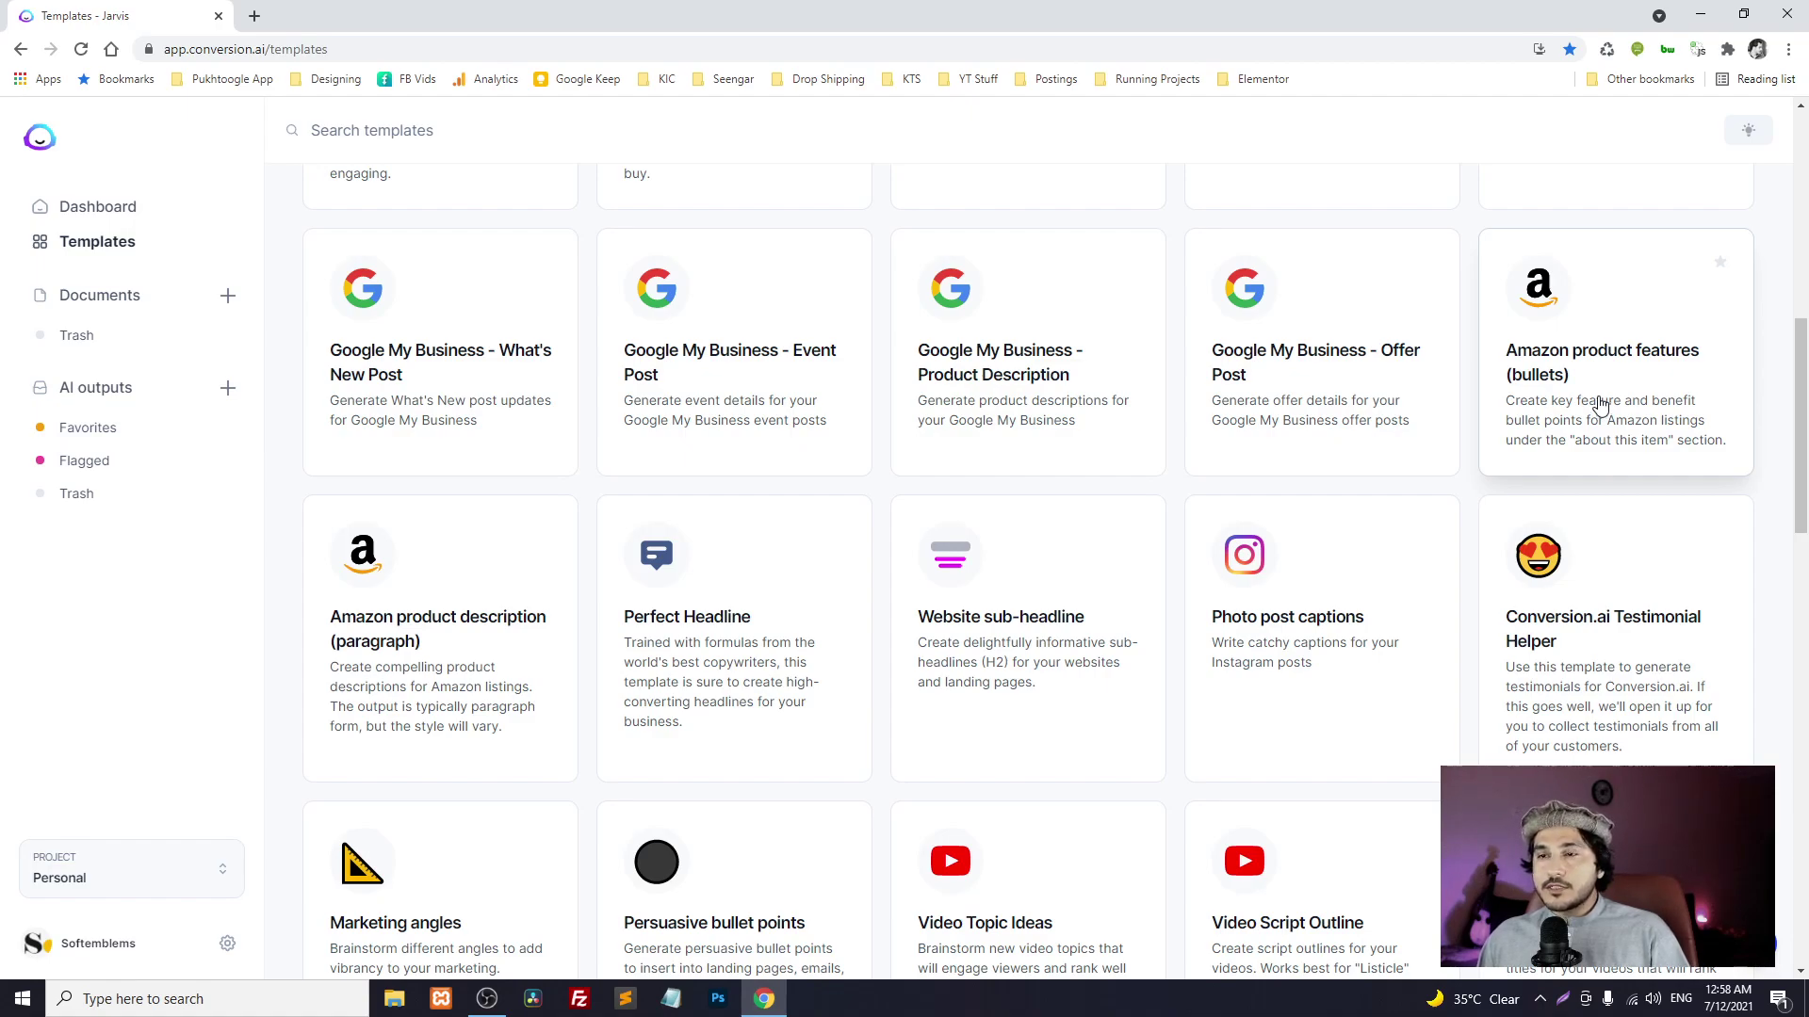
{"action": "scroll", "coordinate": [1255, 607], "scroll_direction": "down", "scroll_amount": 3}
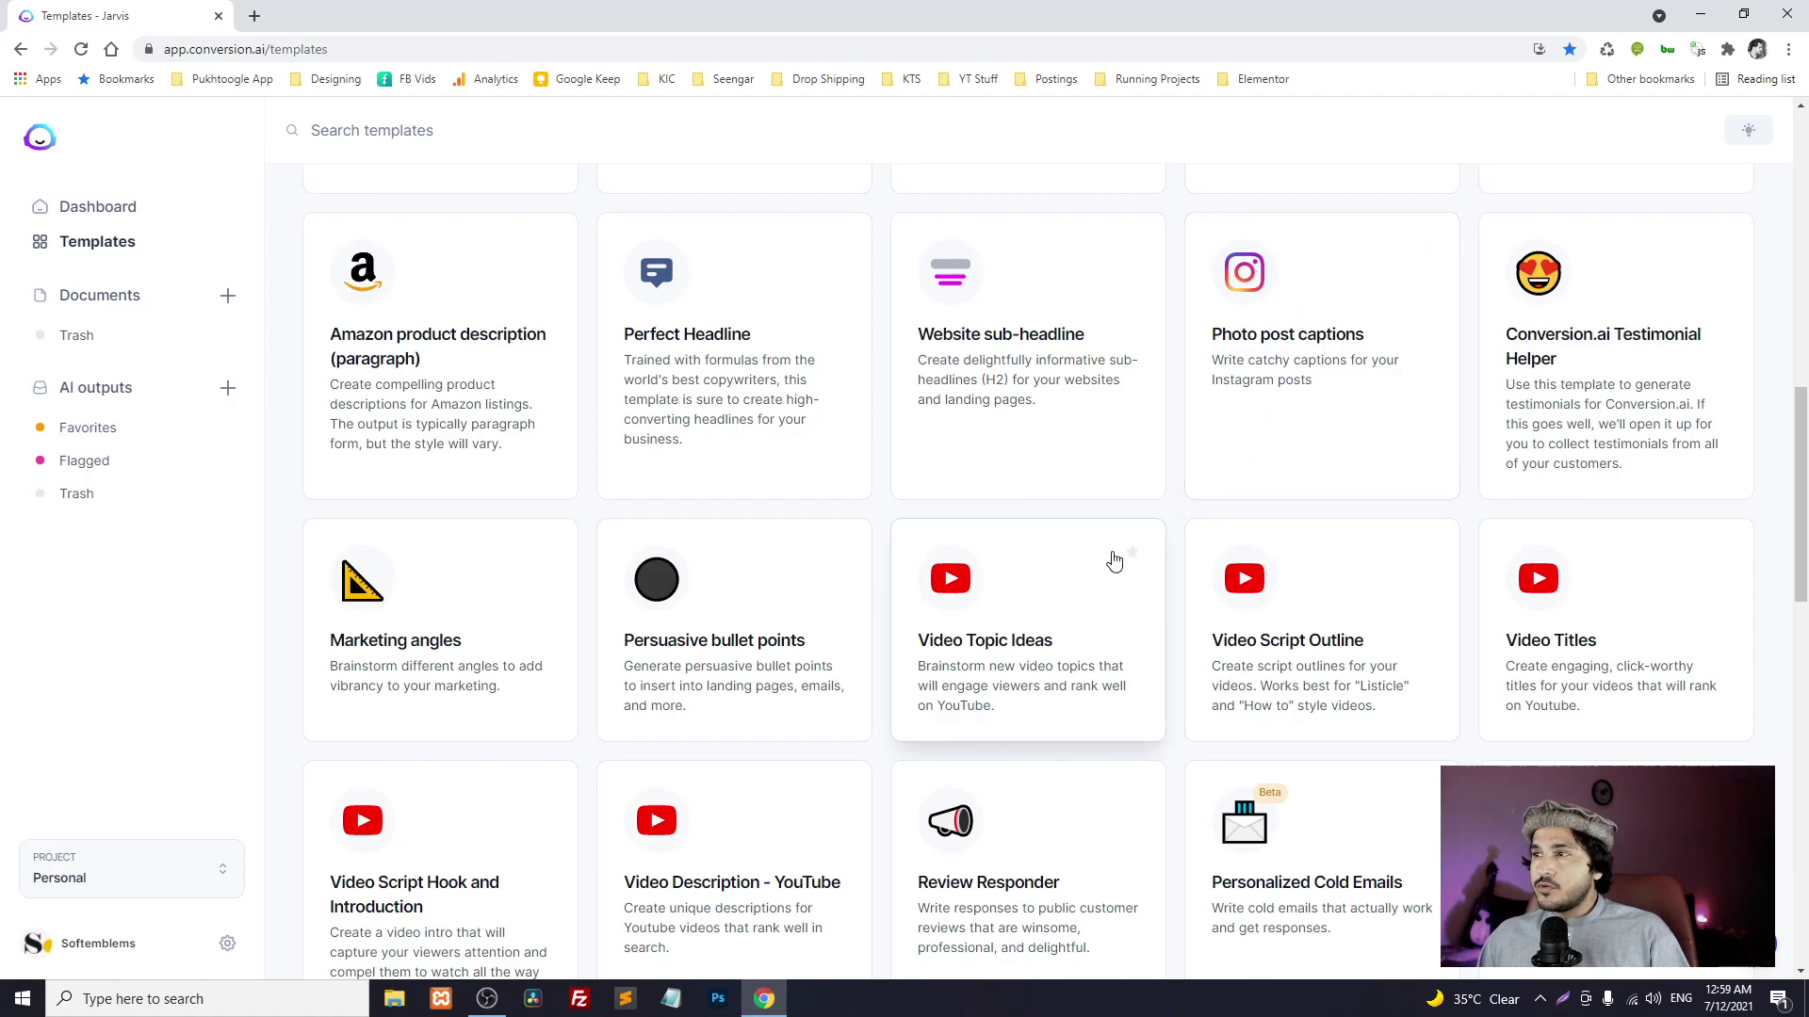
{"action": "scroll", "coordinate": [1113, 562], "scroll_direction": "down", "scroll_amount": 1}
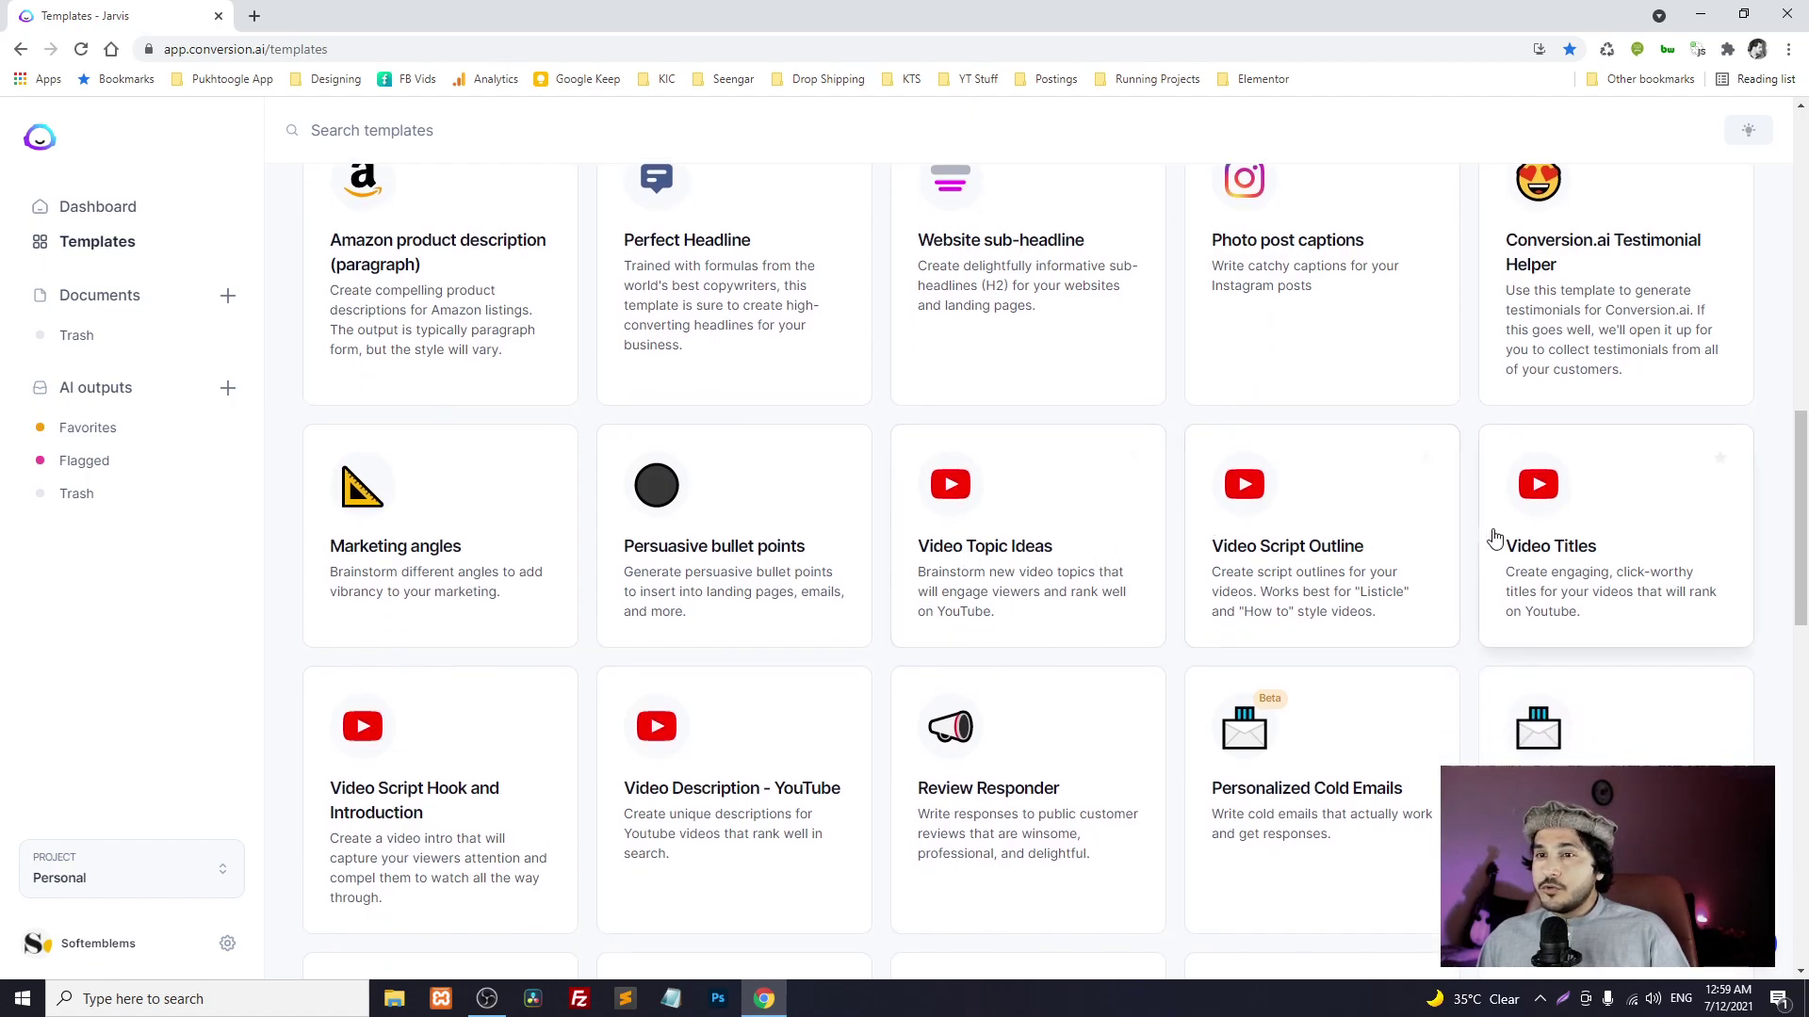
{"action": "scroll", "coordinate": [1497, 534], "scroll_direction": "down", "scroll_amount": 3}
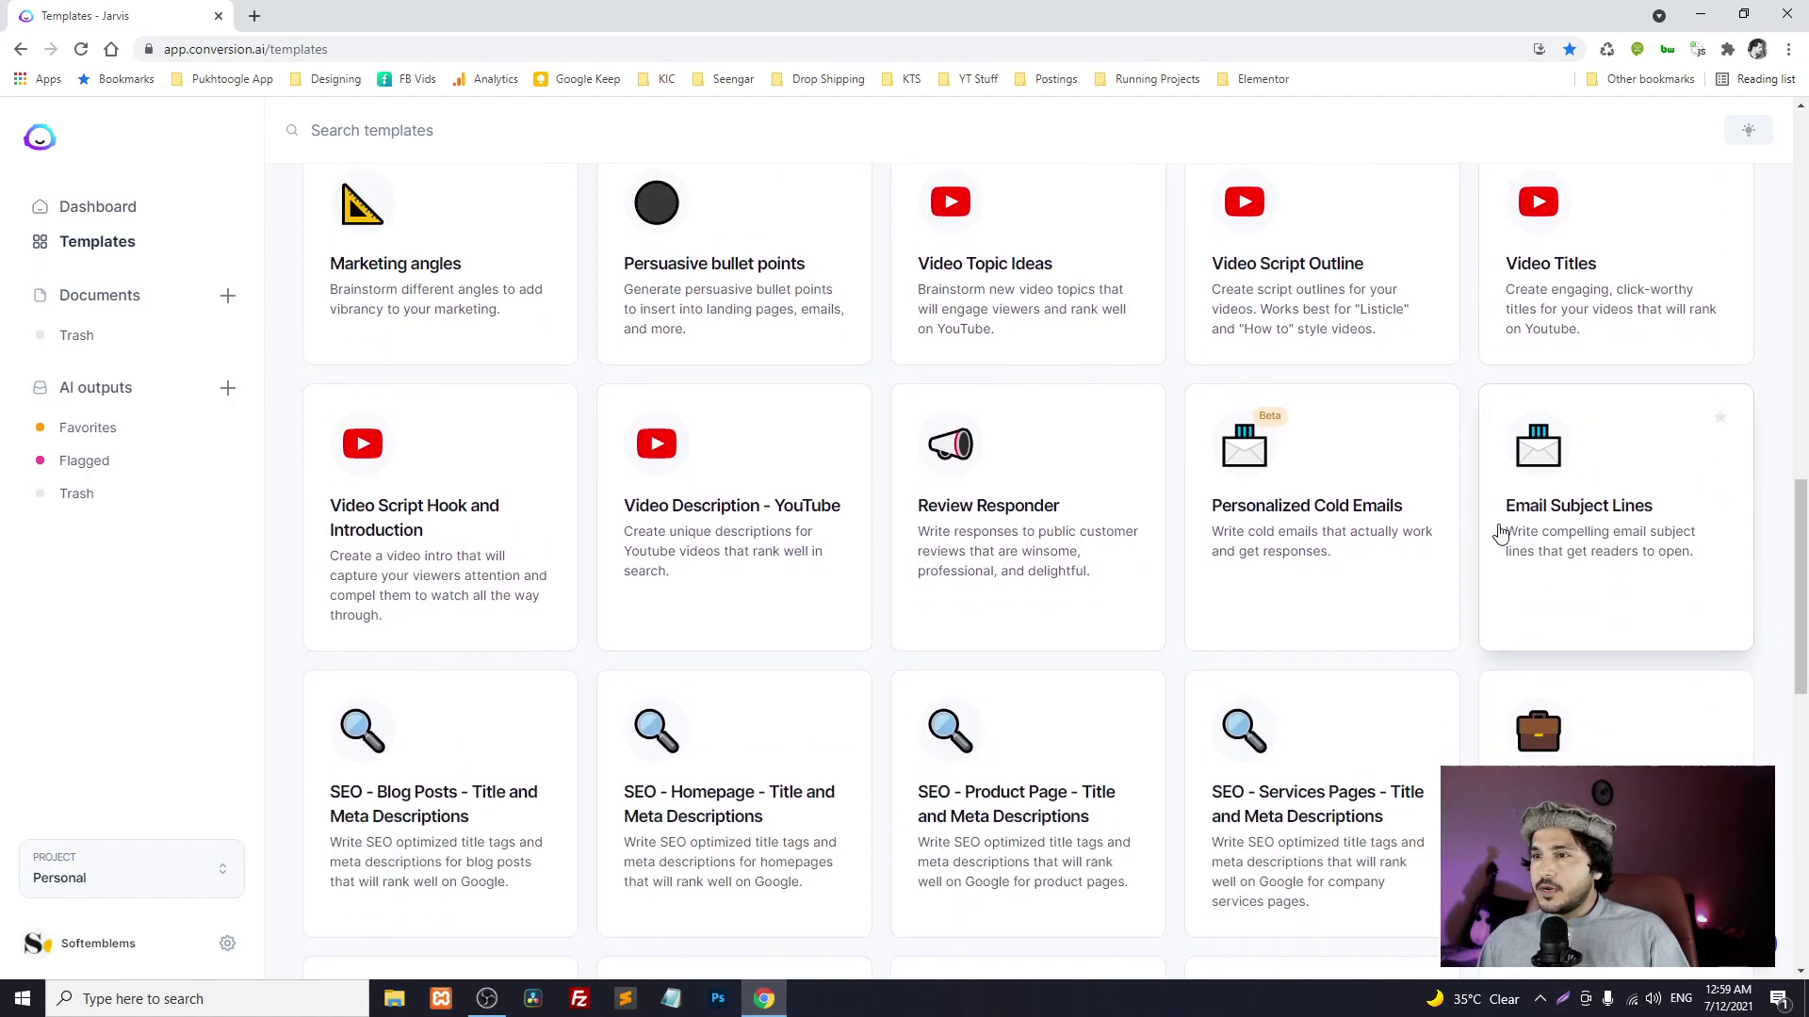
{"action": "scroll", "coordinate": [1500, 534], "scroll_direction": "down", "scroll_amount": 3}
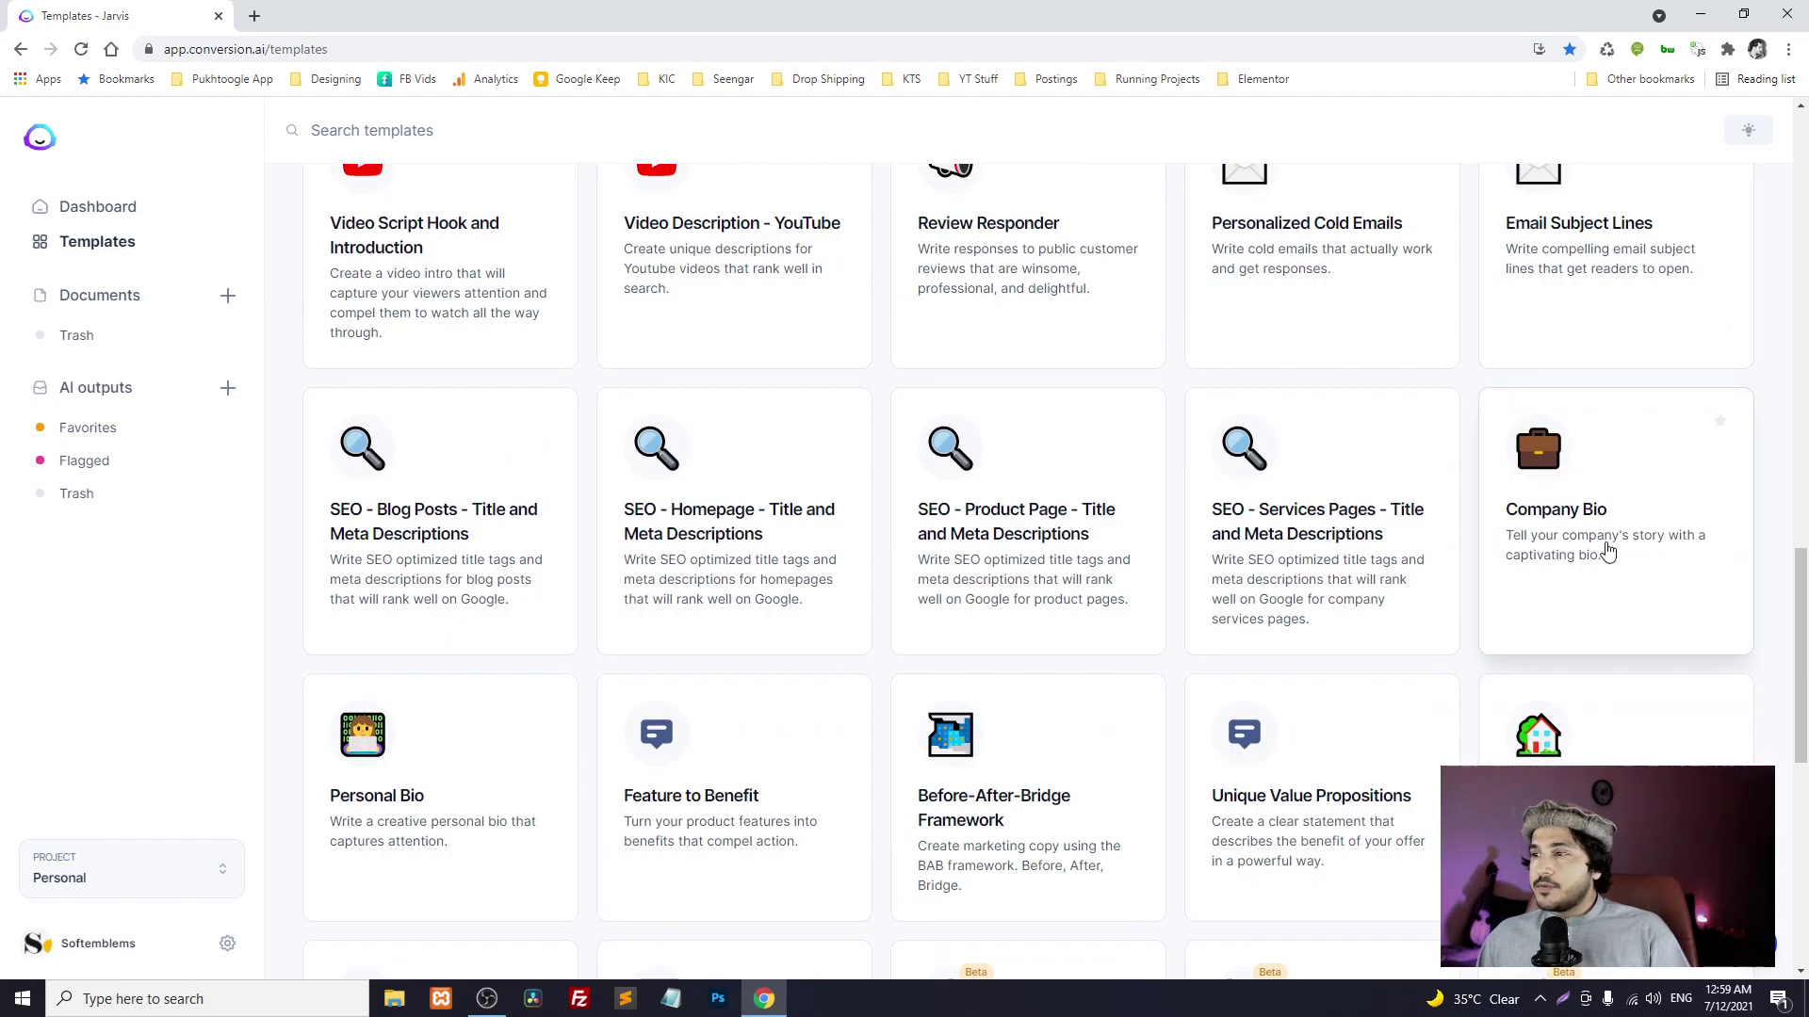
{"action": "scroll", "coordinate": [1603, 513], "scroll_direction": "down", "scroll_amount": 3}
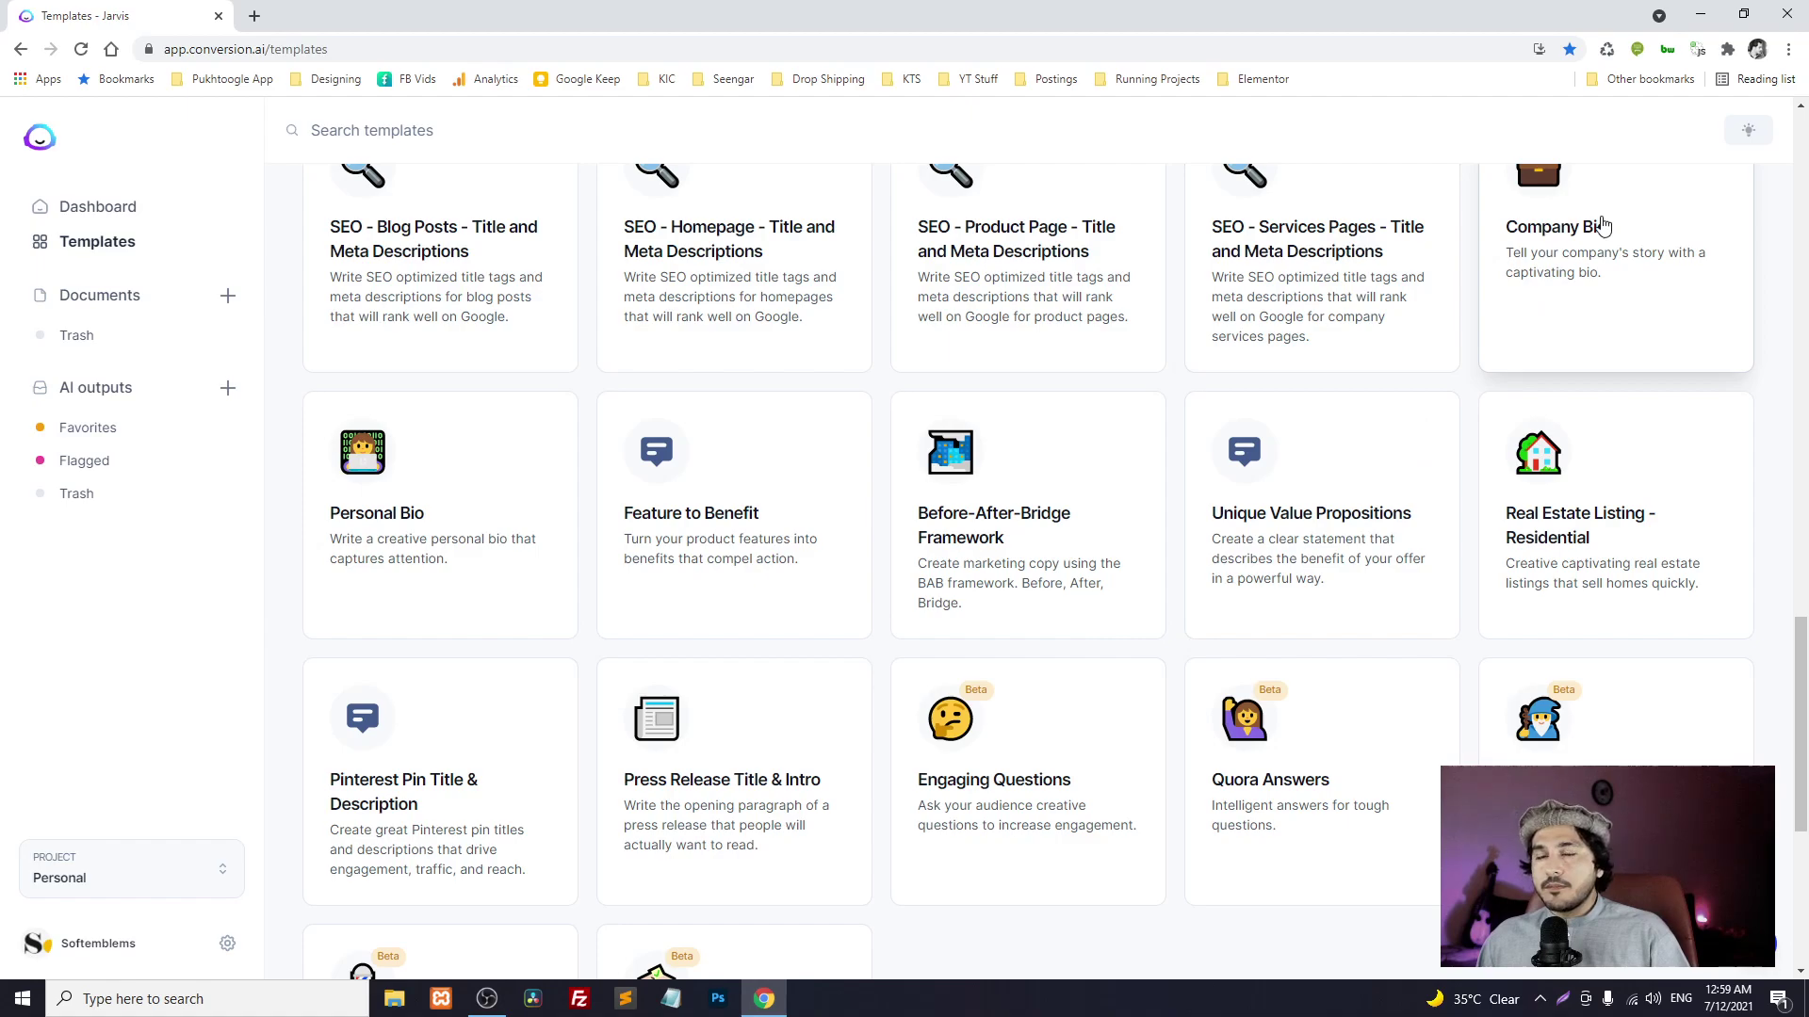
{"action": "scroll", "coordinate": [1269, 356], "scroll_direction": "down", "scroll_amount": 4}
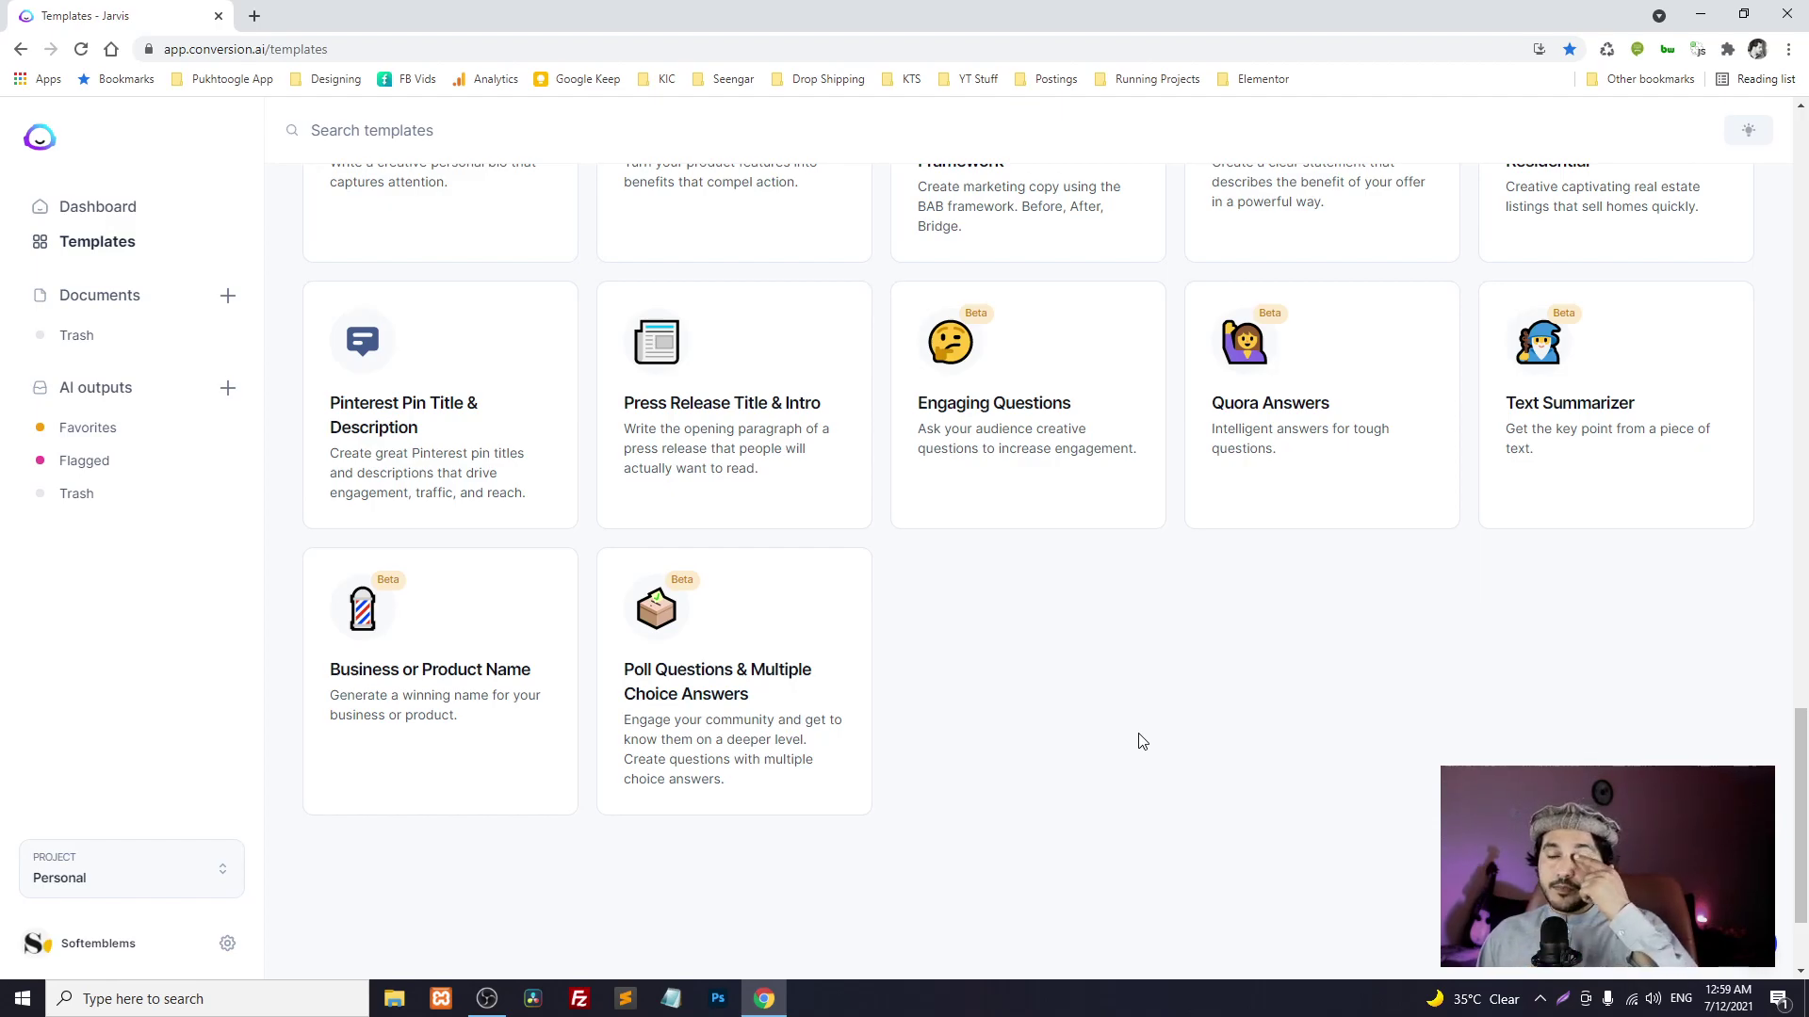
{"action": "scroll", "coordinate": [1060, 674], "scroll_direction": "up", "scroll_amount": 20}
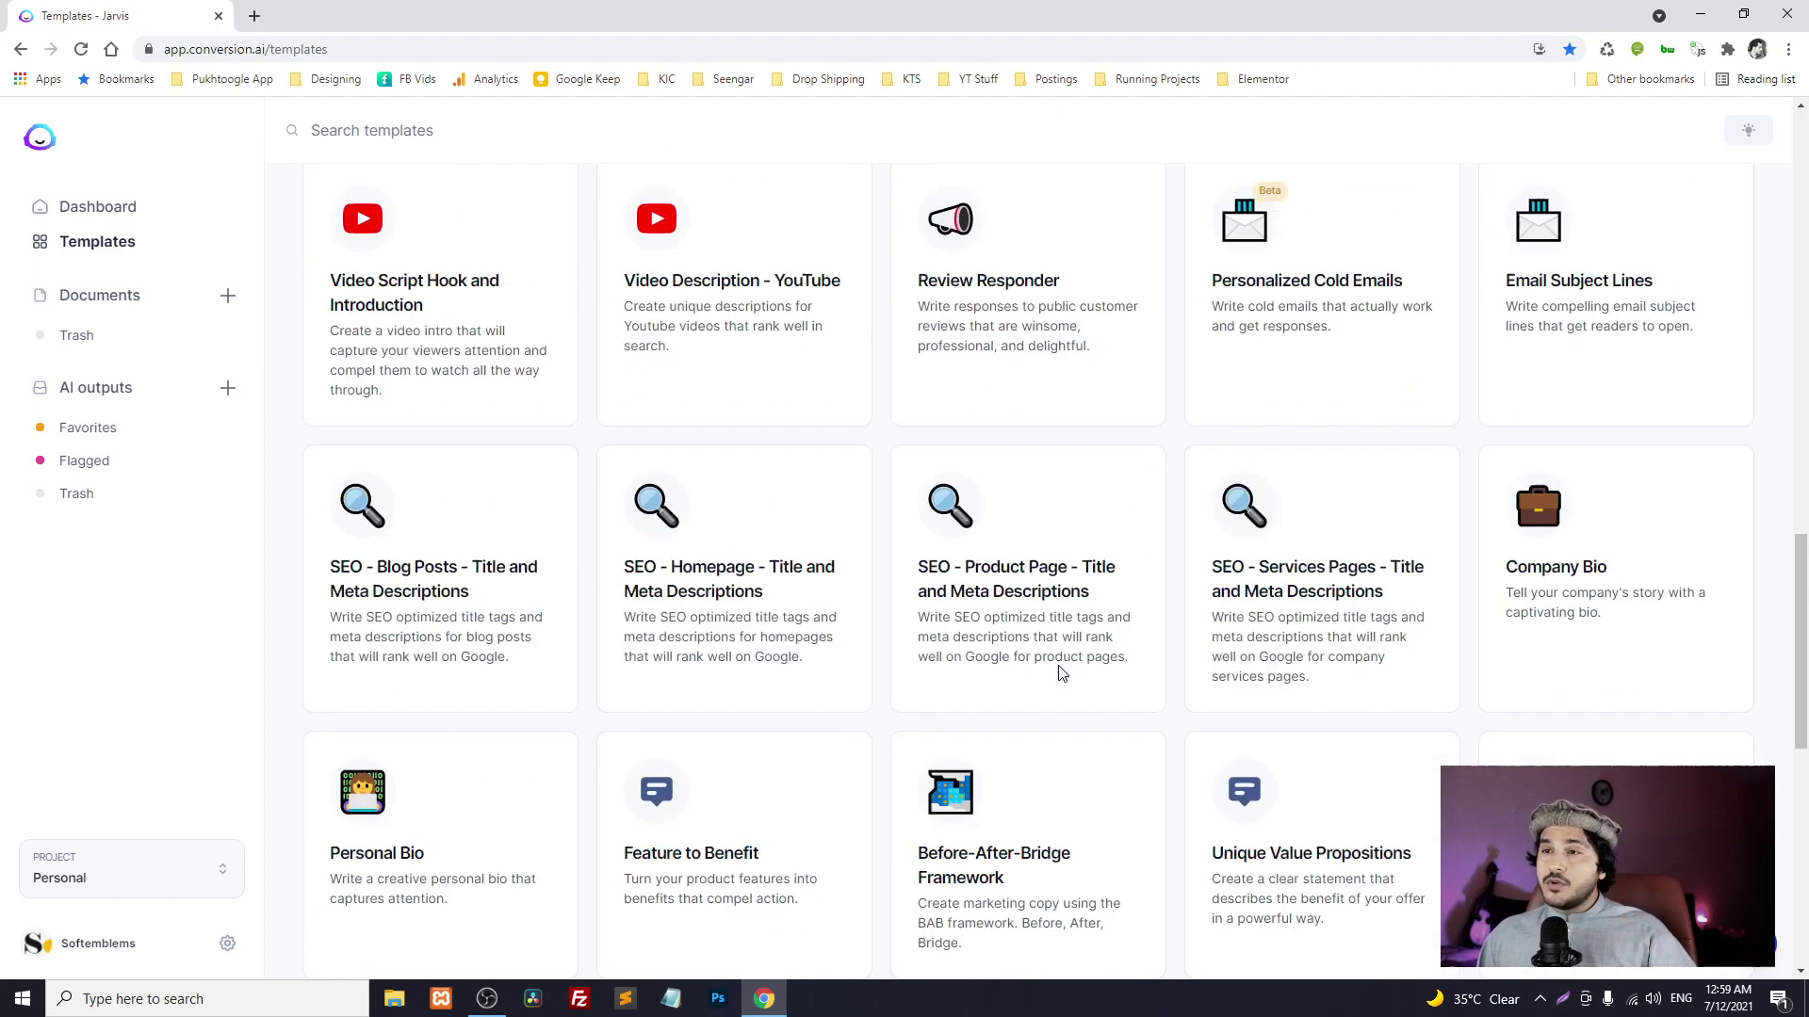